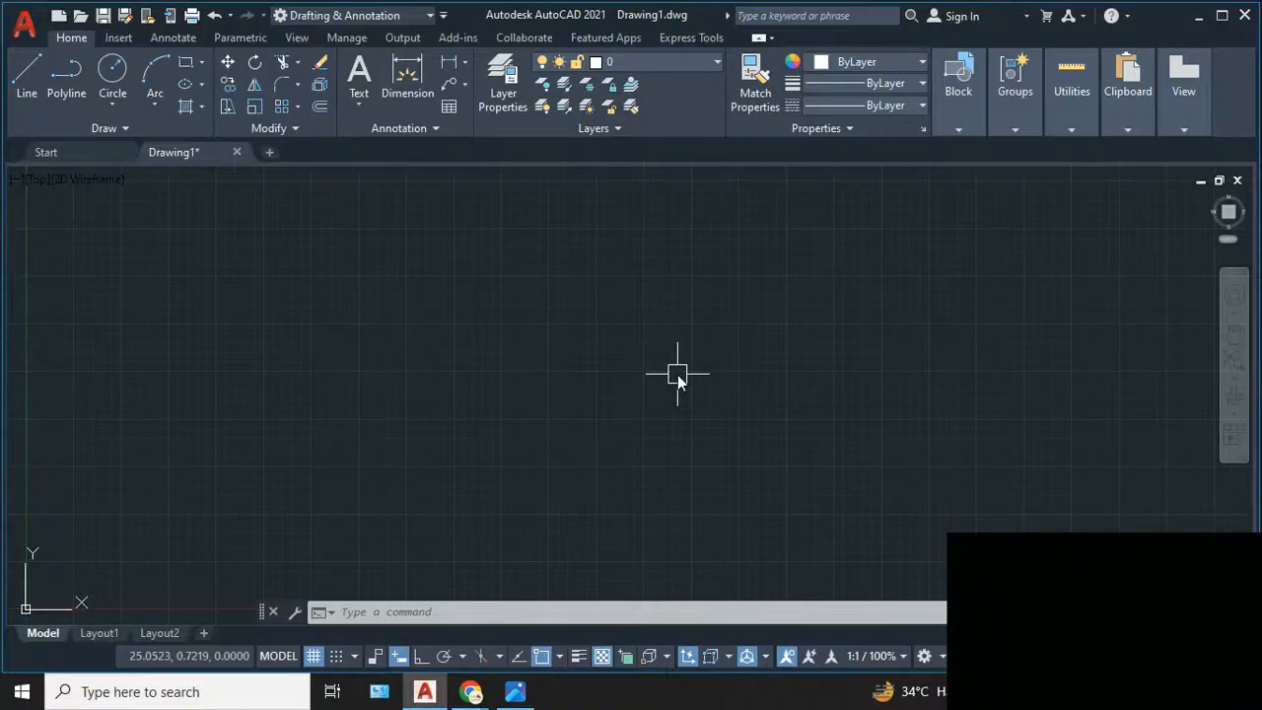
type("OP")
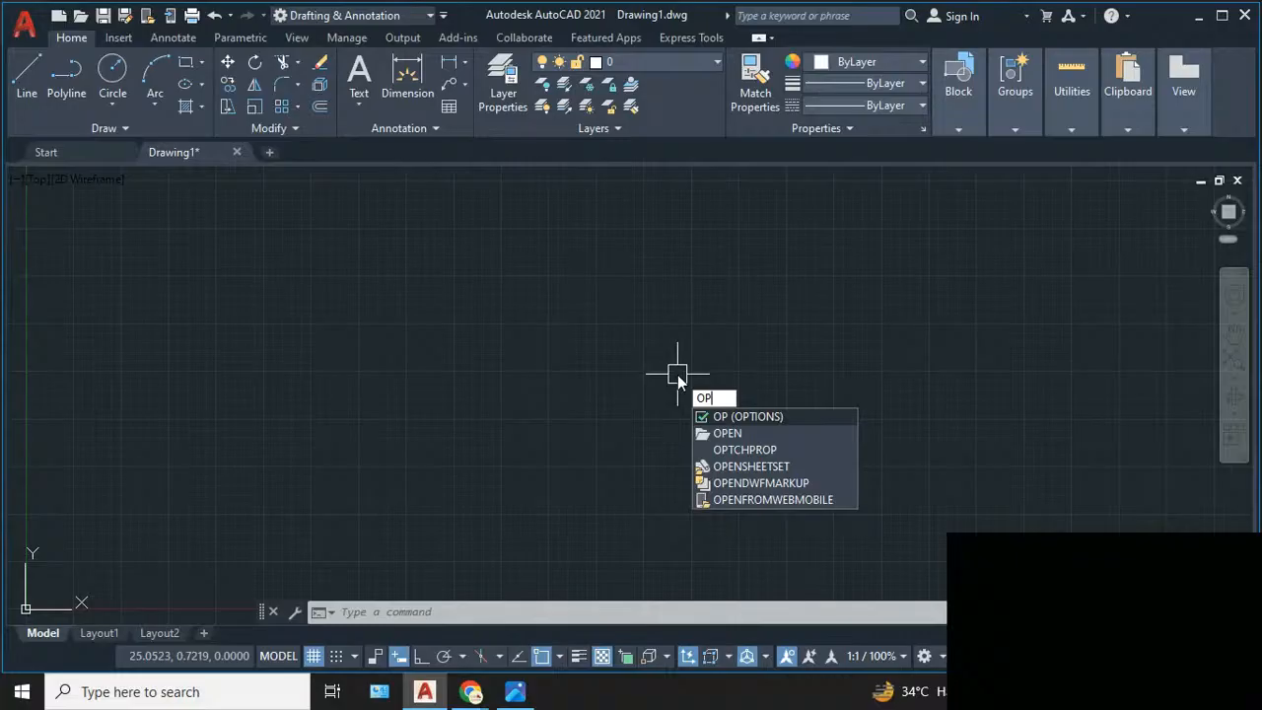
left_click(453, 612)
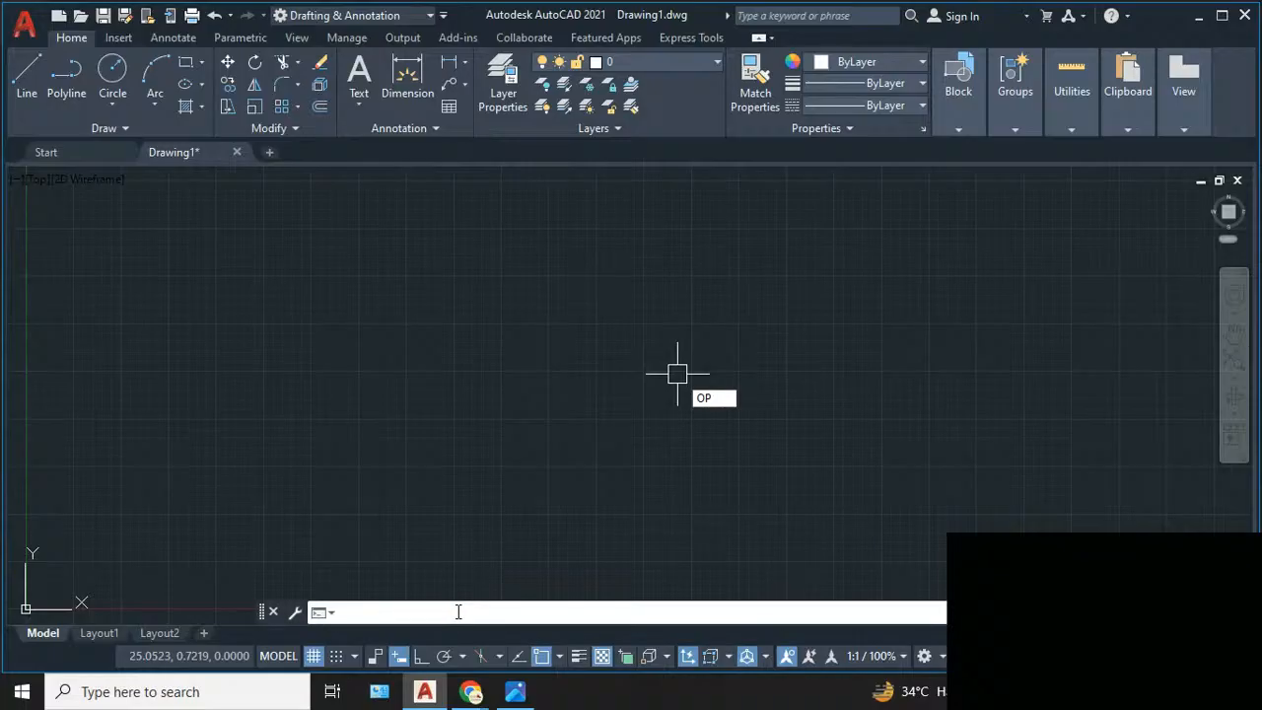
key("Escape")
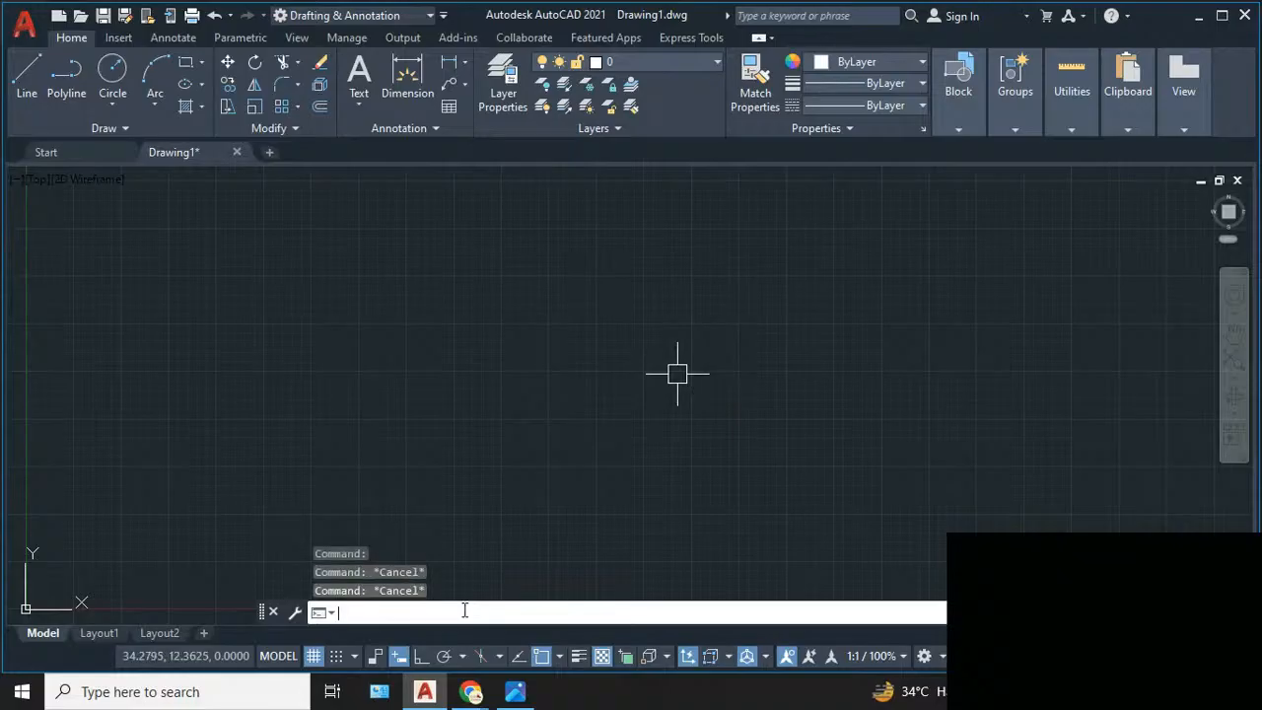
type("OP")
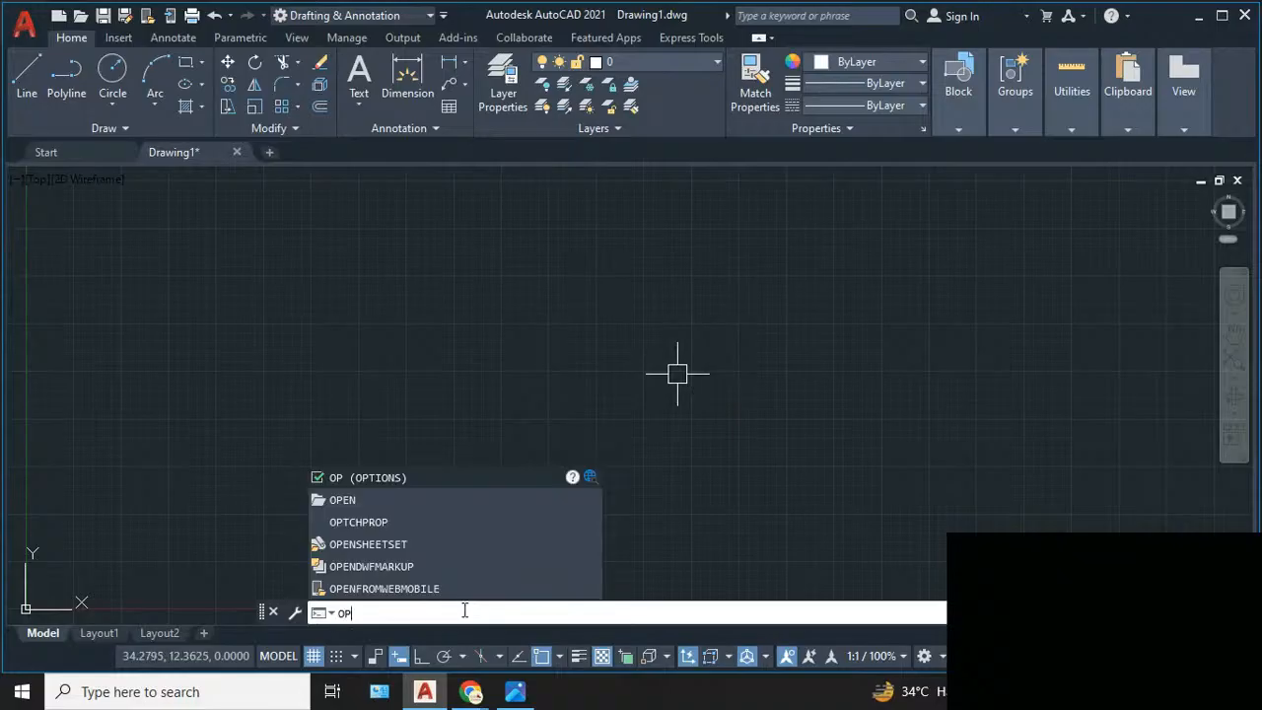
key("Return")
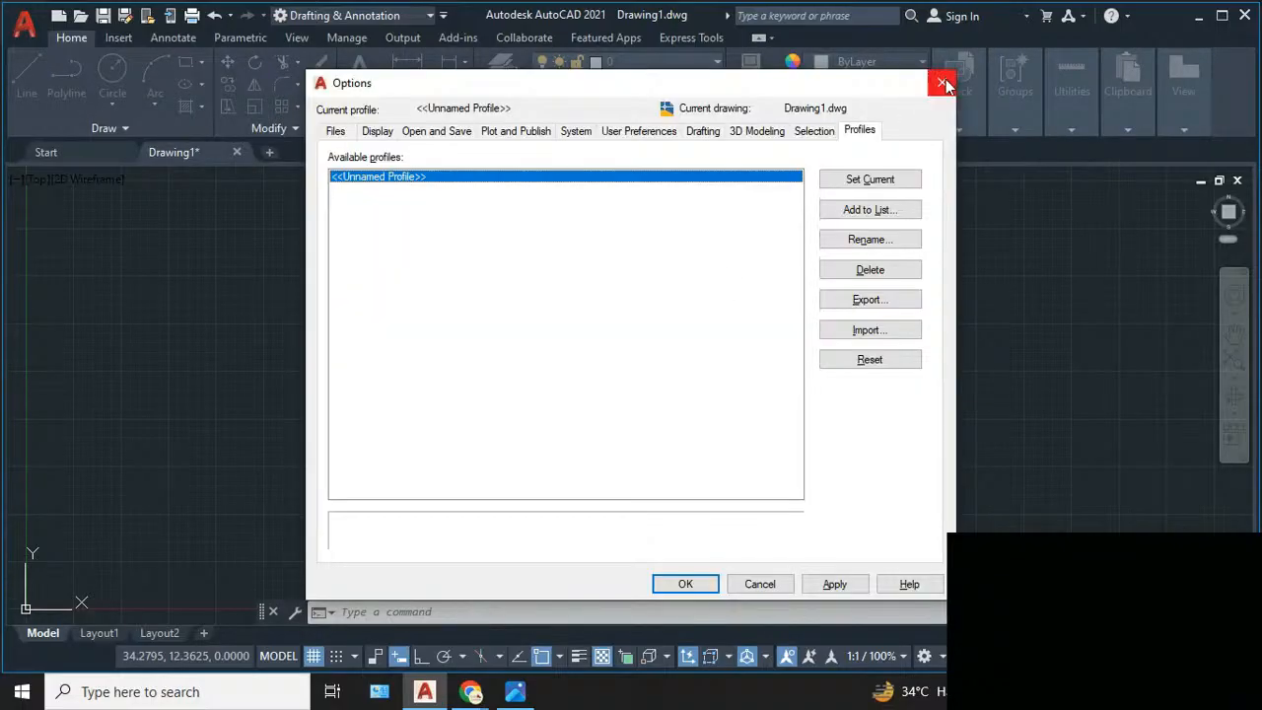
key("Escape")
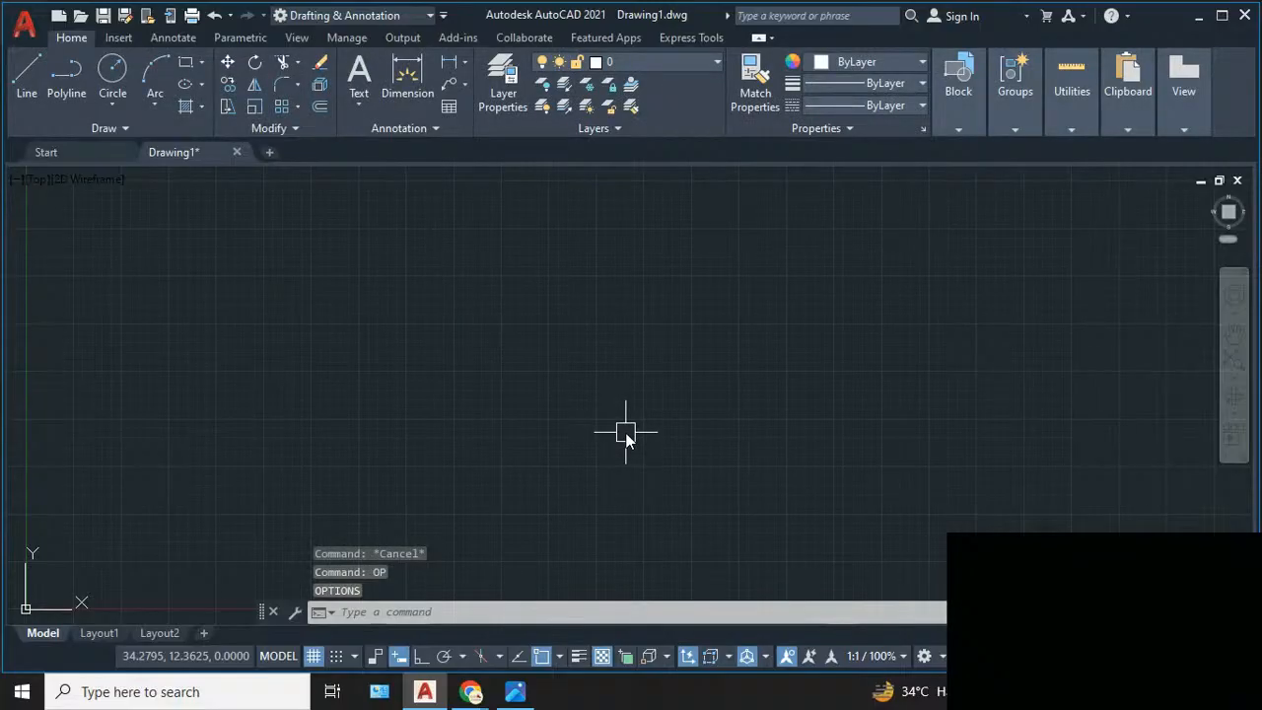
- Open the Options dialog and set the 2D model space uniform background colour to Black
type("OP")
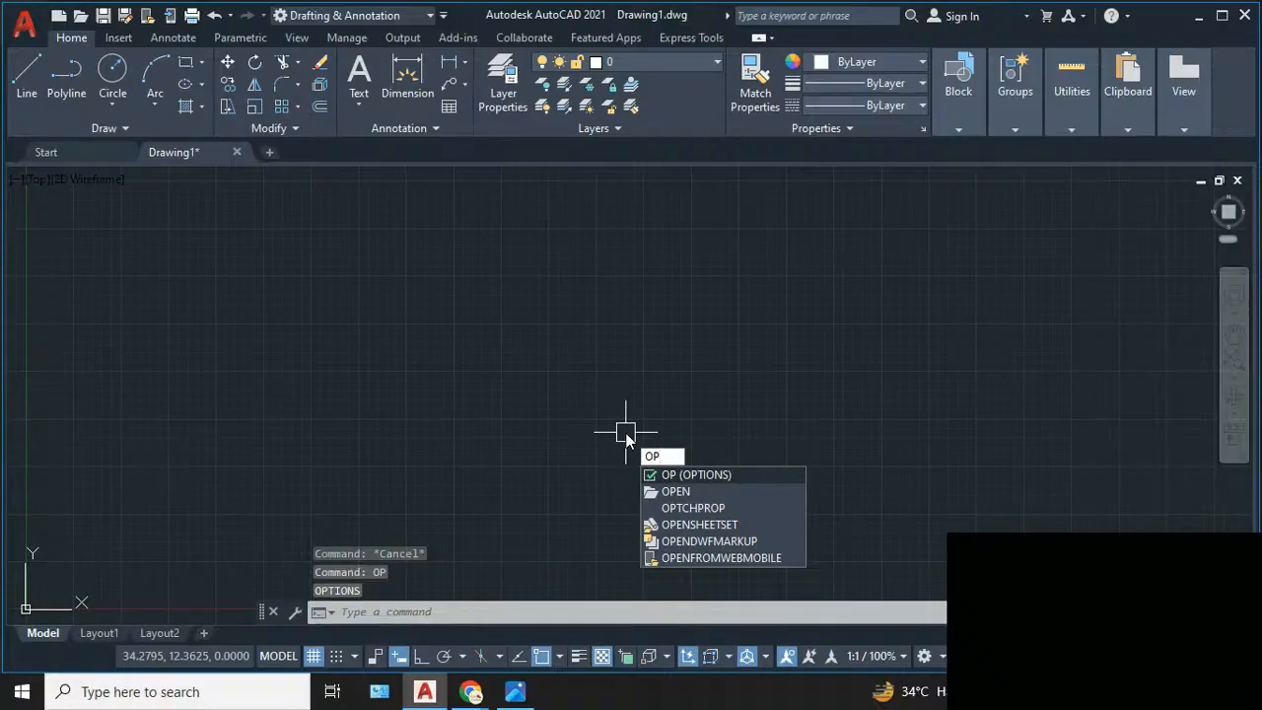
key("Escape")
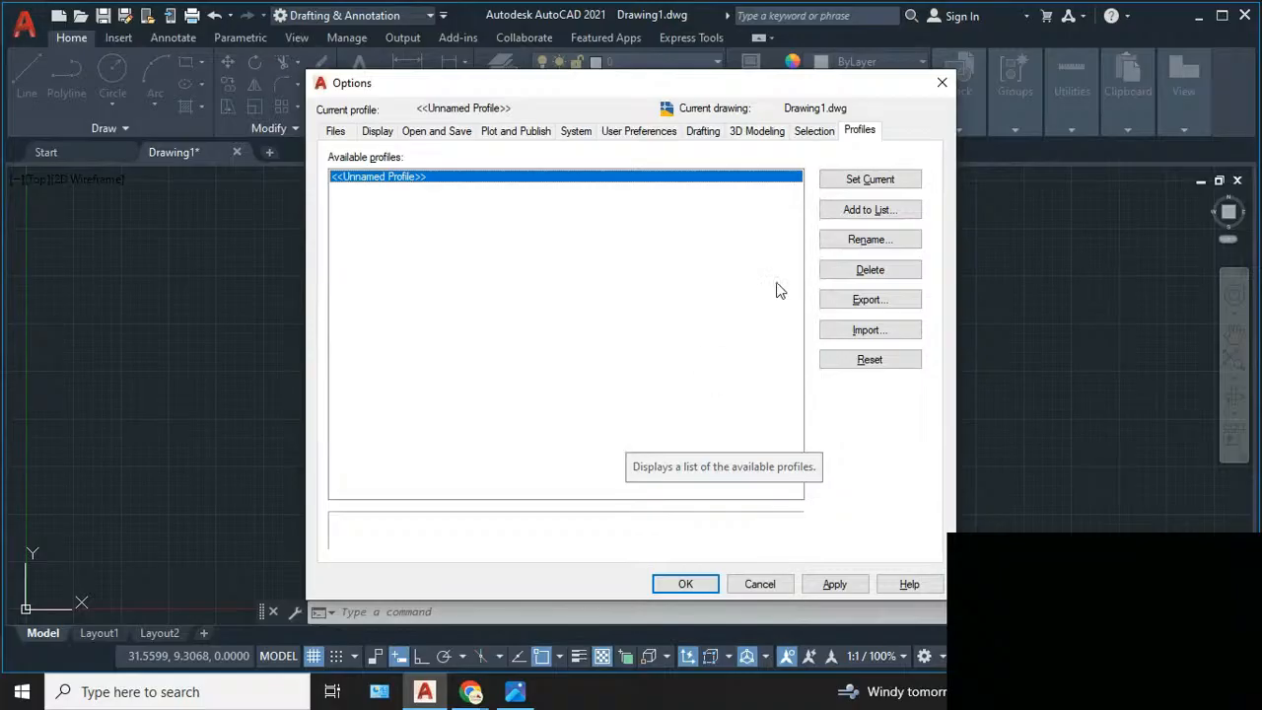
left_click(379, 136)
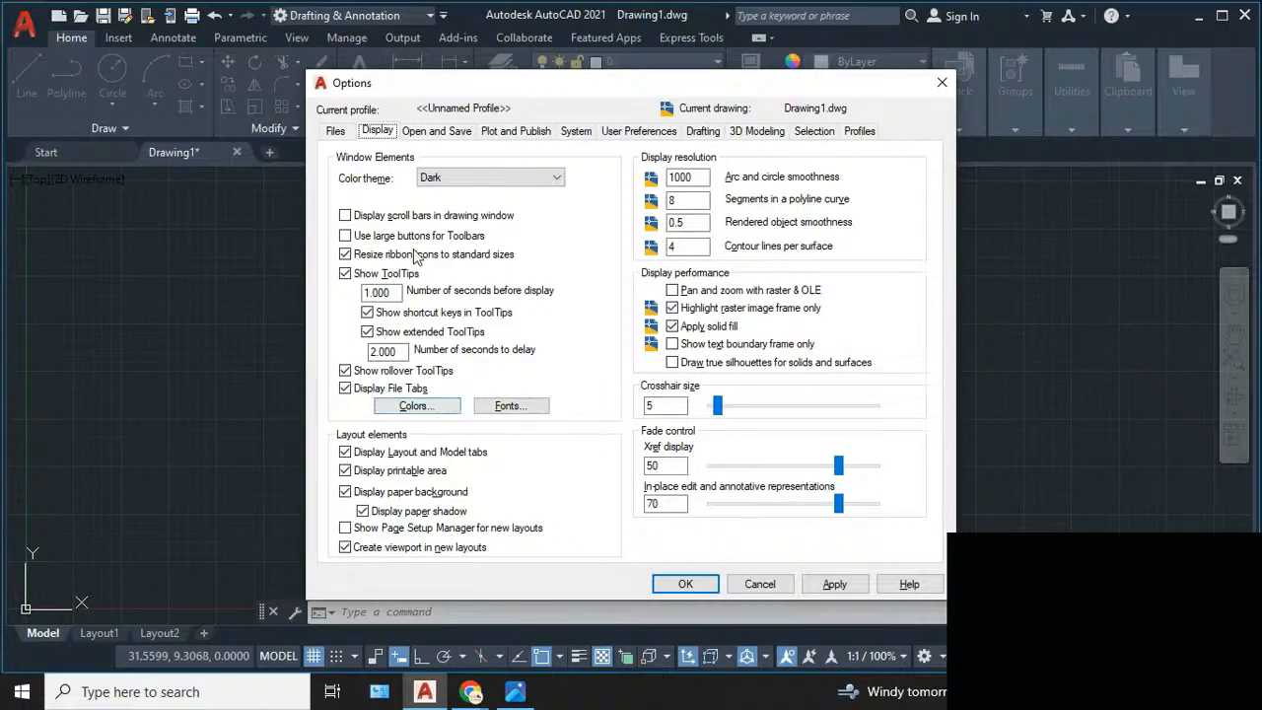
left_click(420, 407)
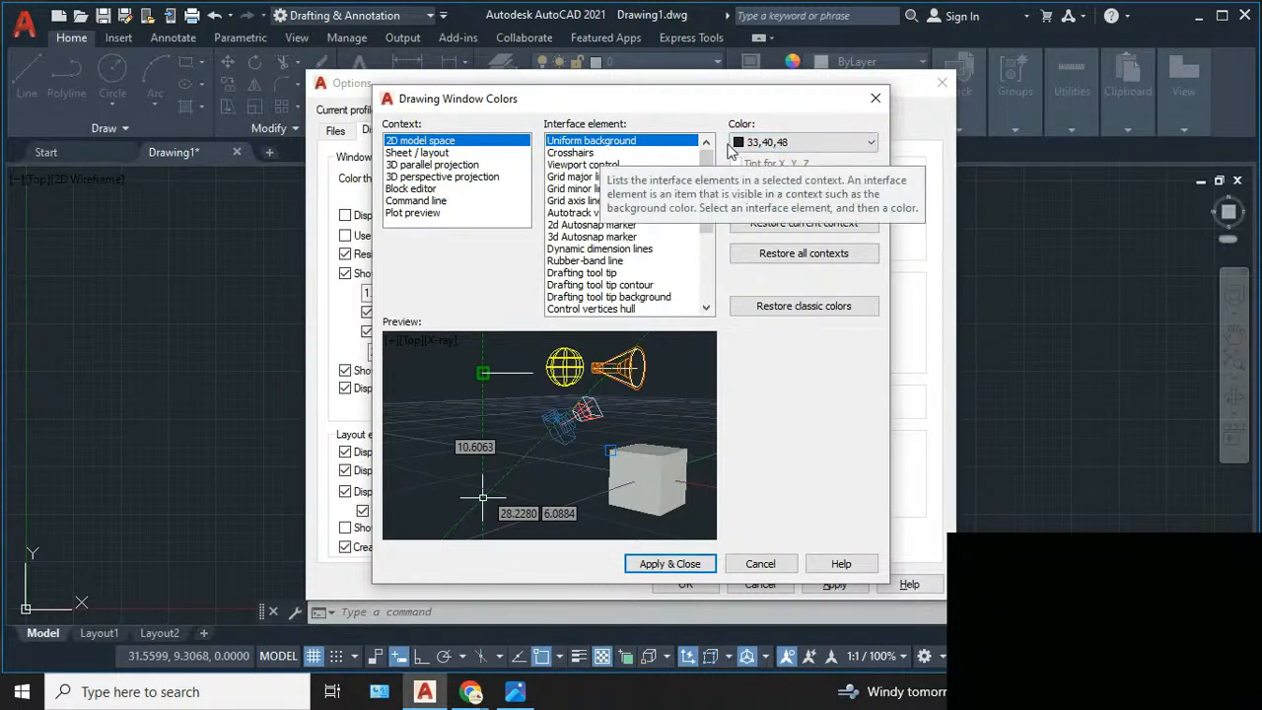
left_click(785, 144)
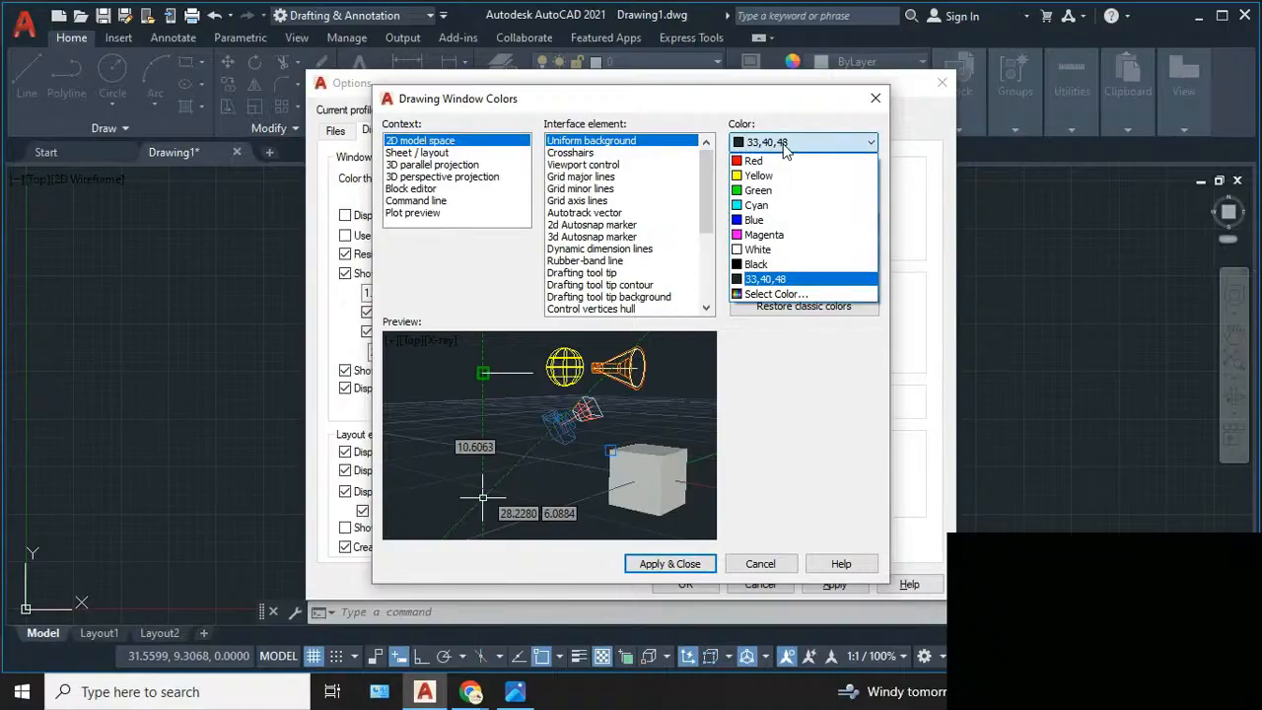
left_click(785, 266)
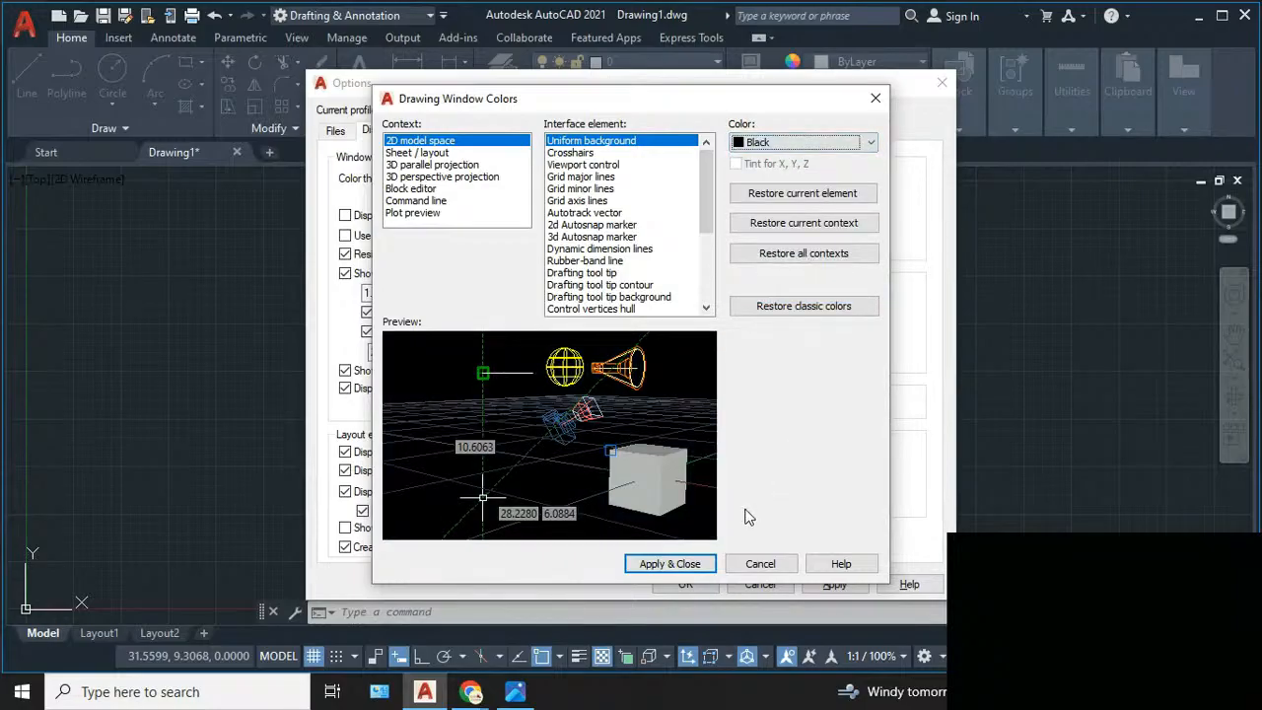
left_click(688, 568)
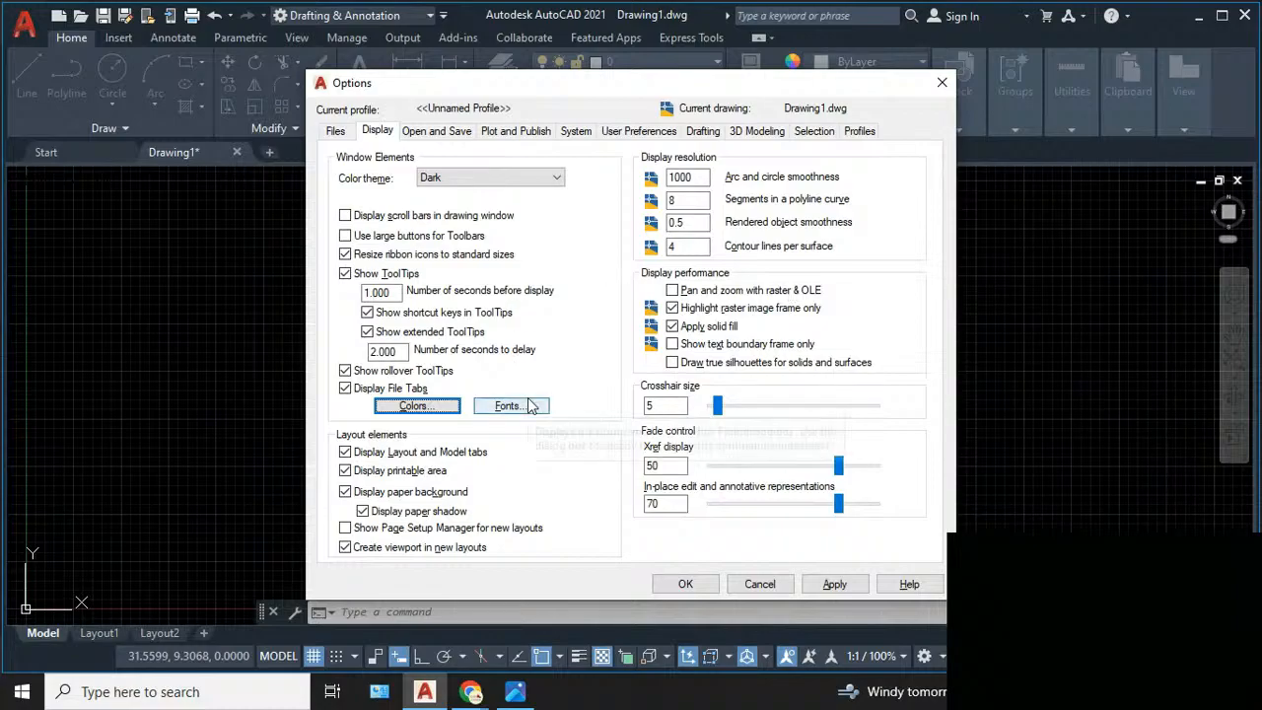
- Switch the interface colour theme to Light and apply the options
left_click(471, 191)
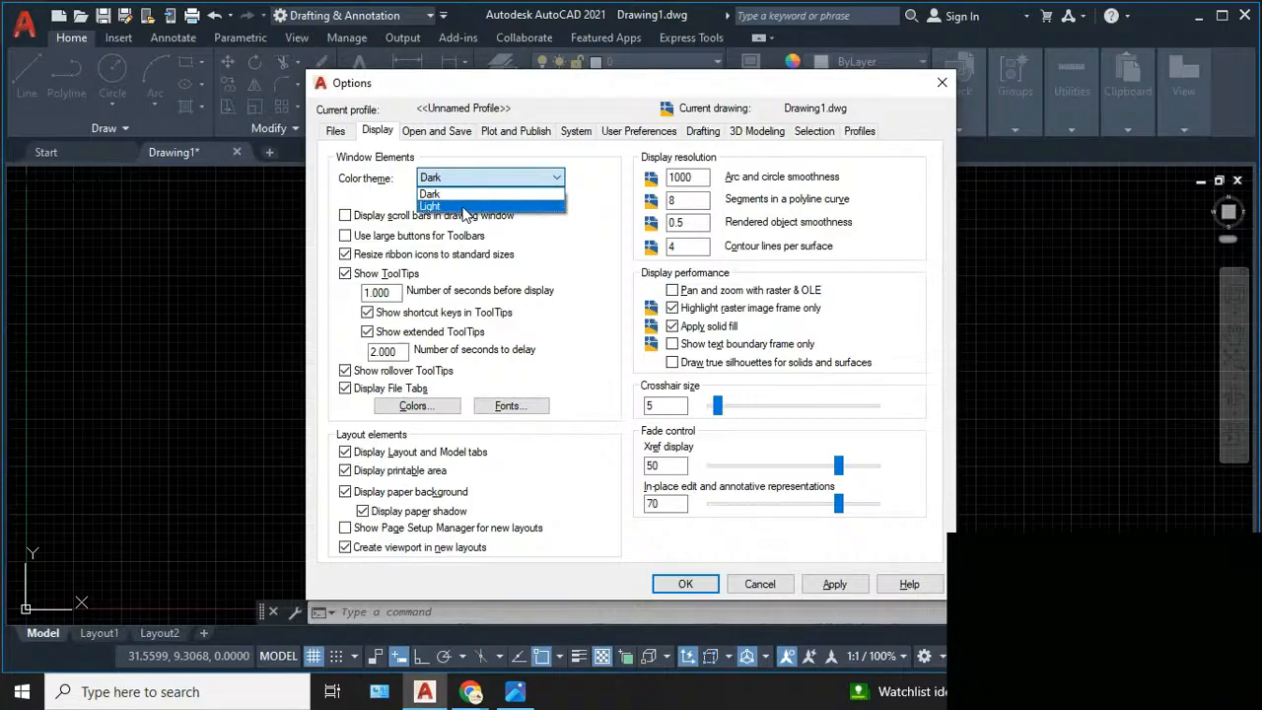
left_click(463, 206)
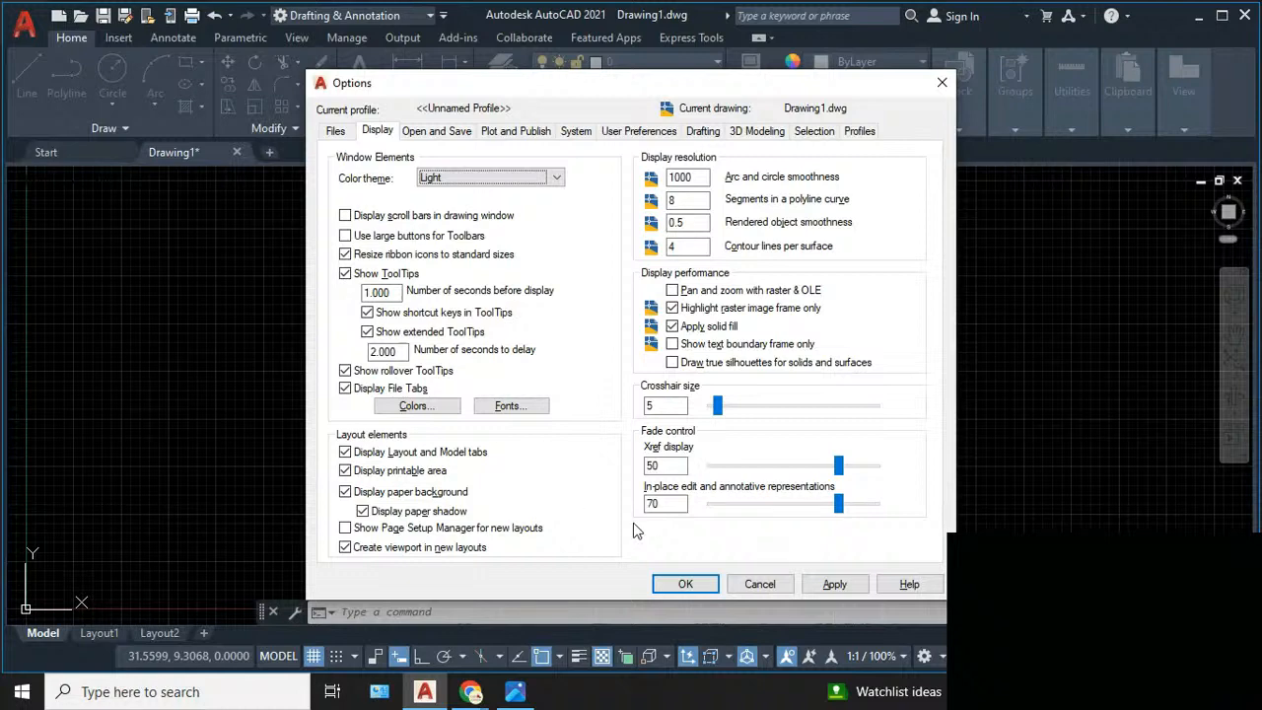
left_click(680, 585)
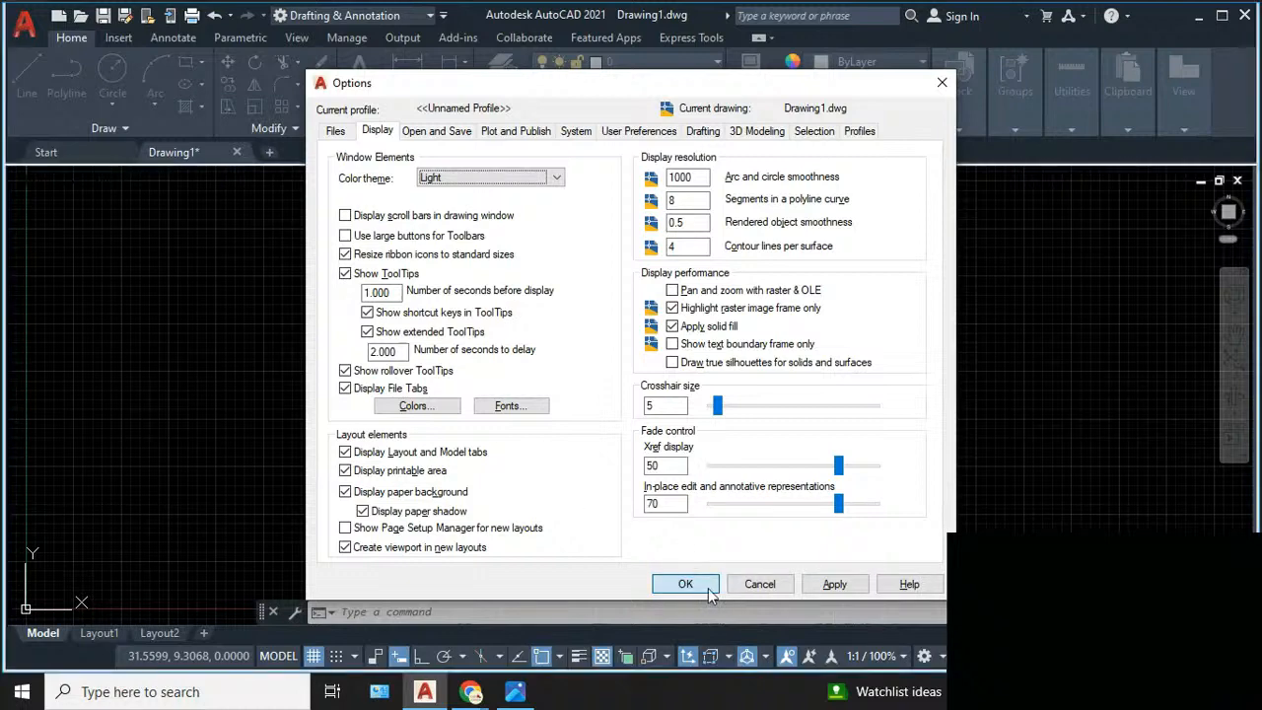
left_click(709, 585)
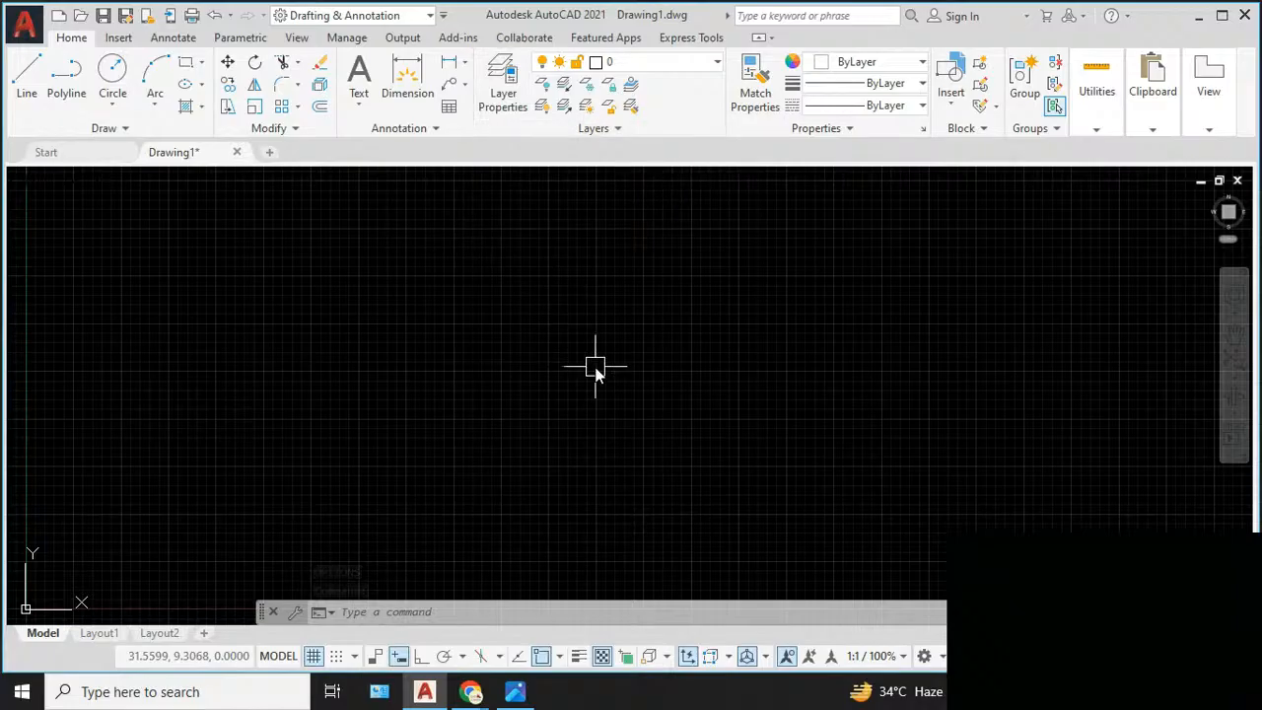
- Reopen the Options dialog and set the command line window font to Monospac821 BT, Bold, size 14, then close the dialog
type("p")
key("Return")
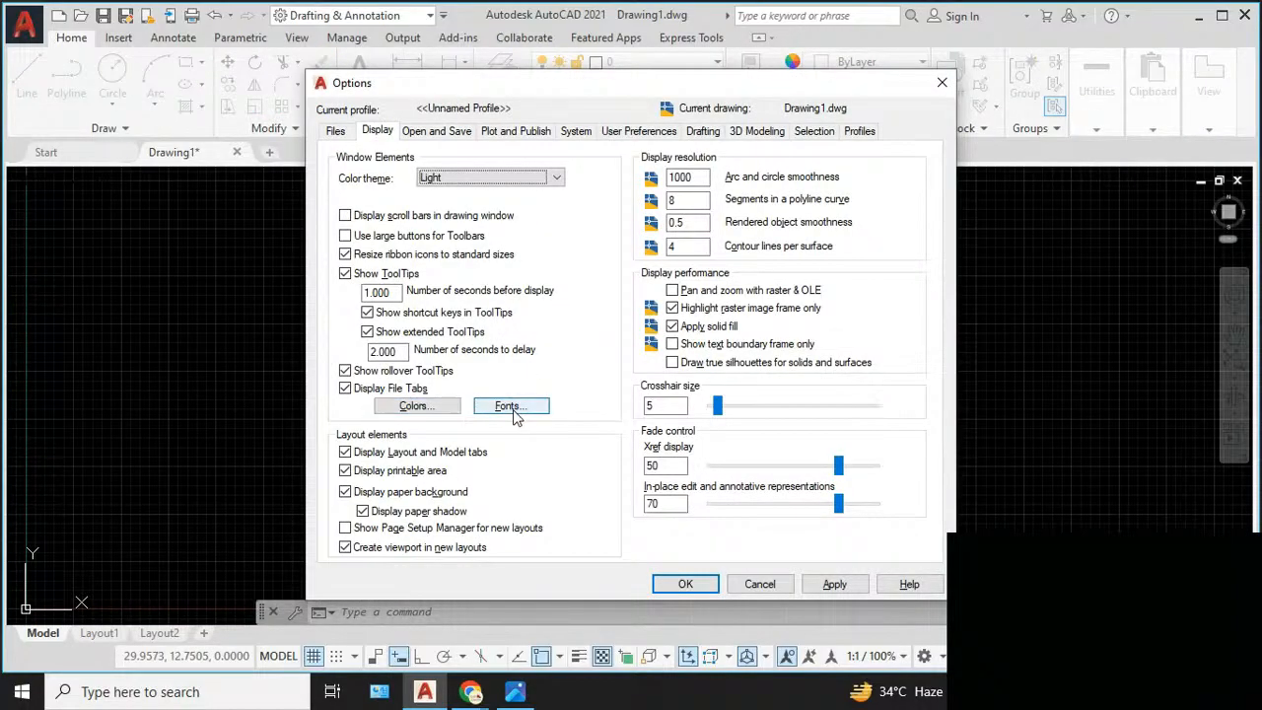
left_click(511, 407)
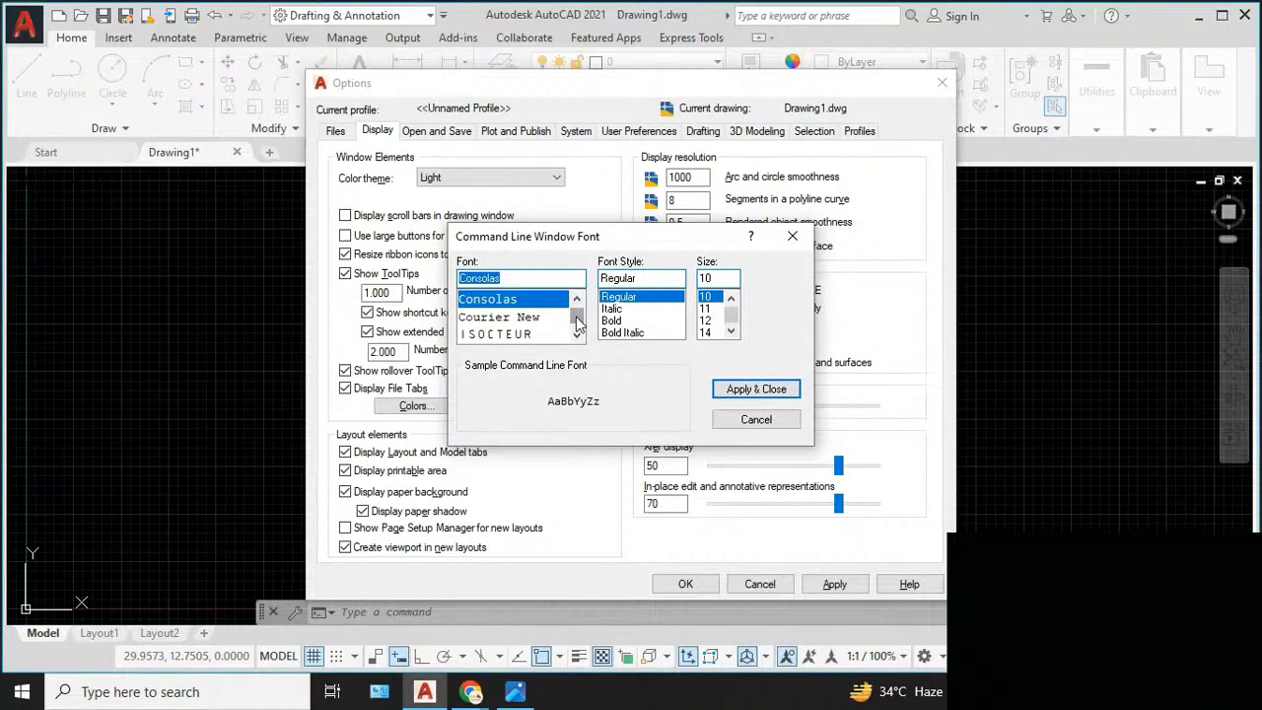
scroll(537, 327, "down", 2)
scroll(533, 329, "down", 2)
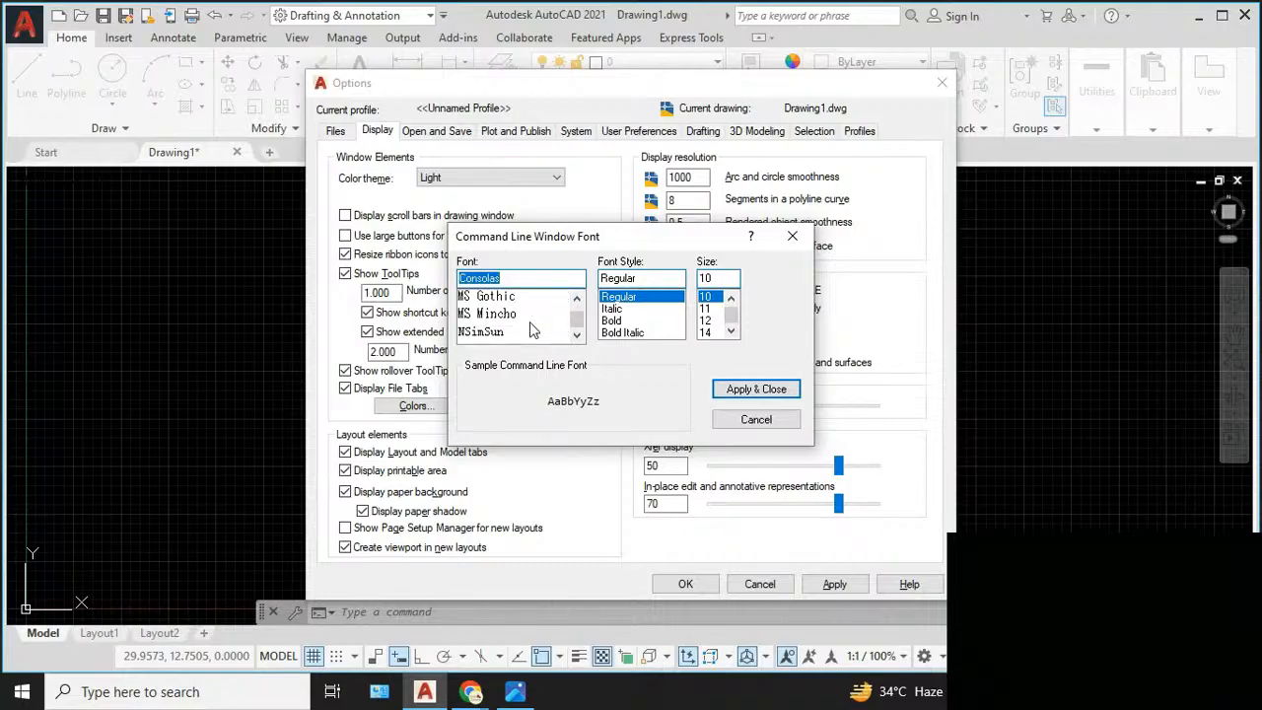
scroll(532, 330, "up", 5)
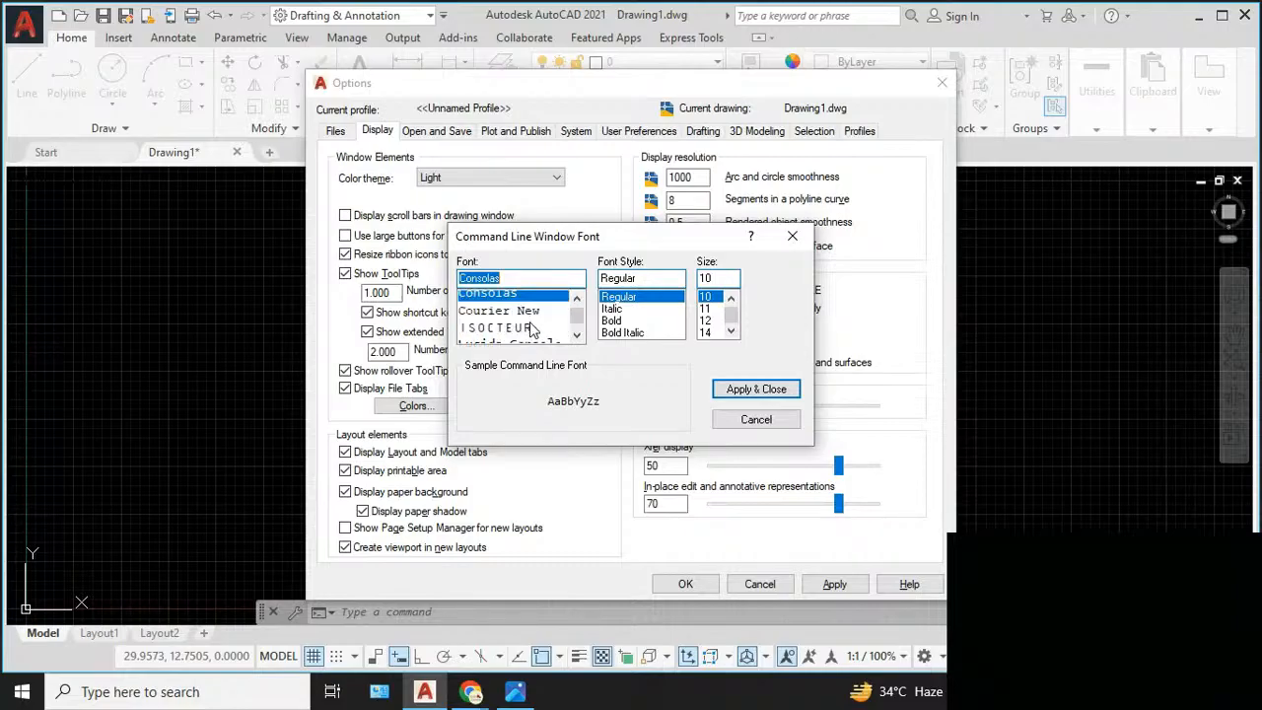
scroll(532, 328, "down", 1)
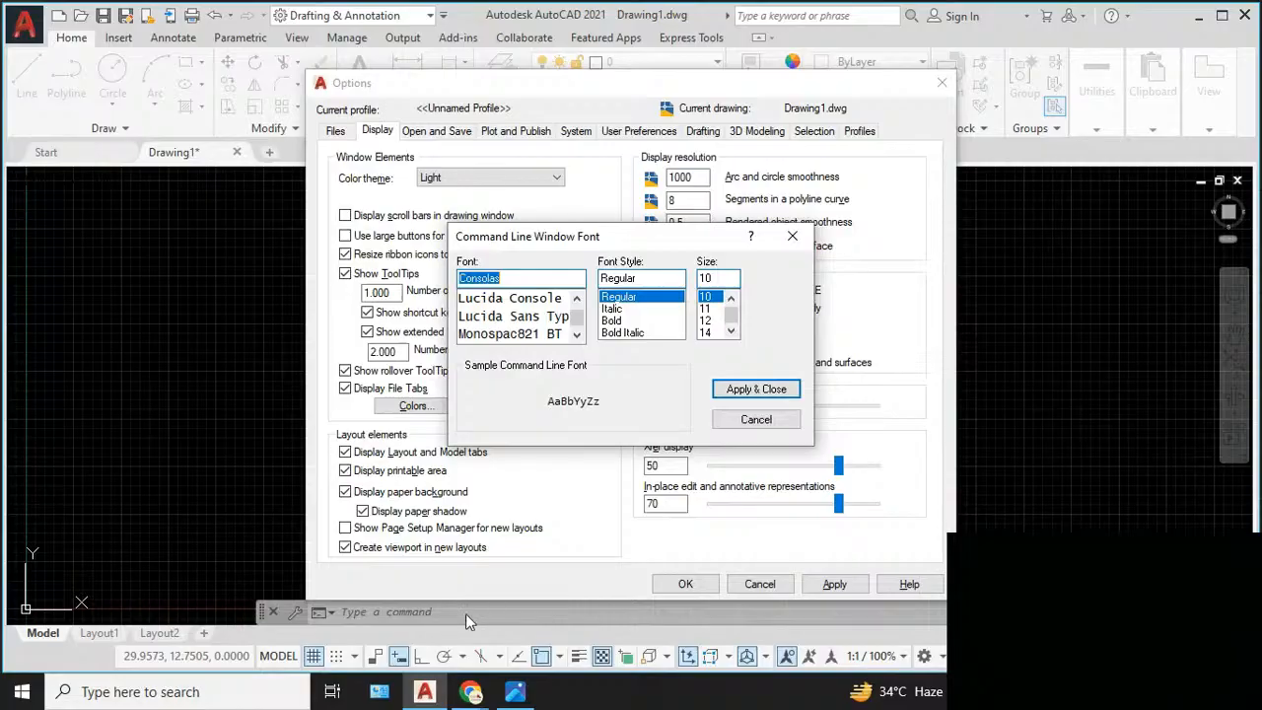
left_click(508, 338)
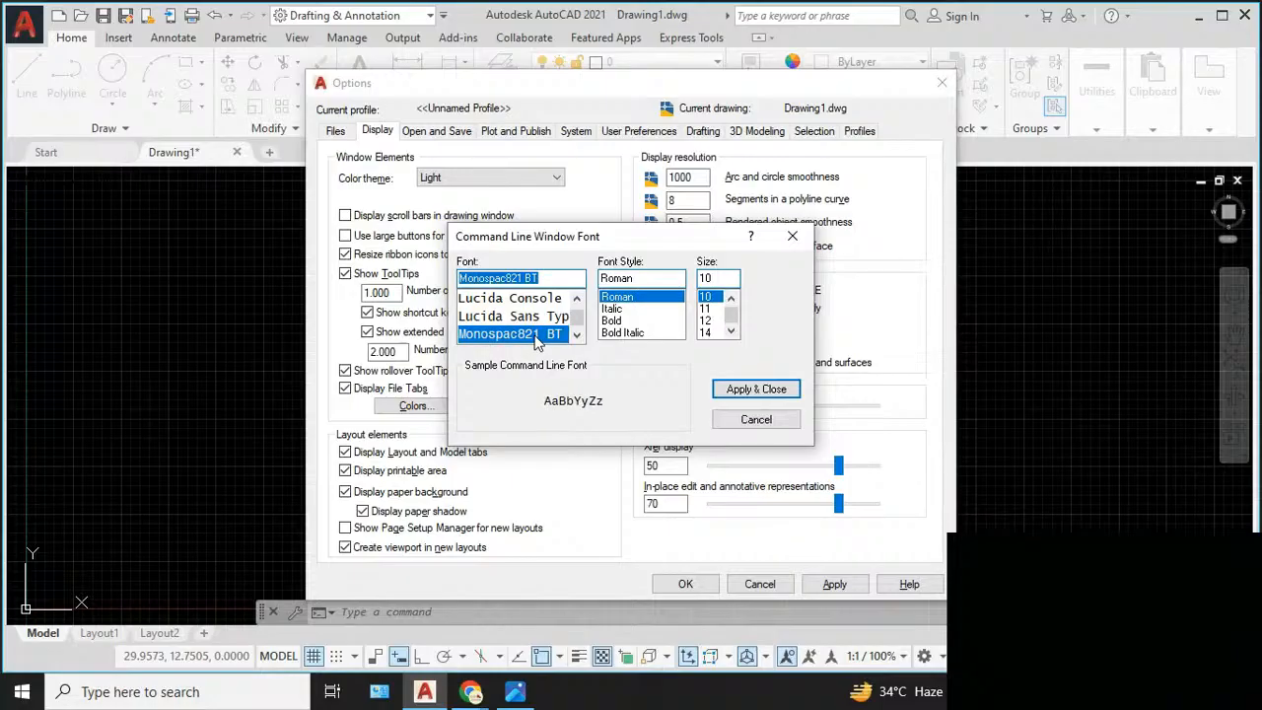
left_click(629, 321)
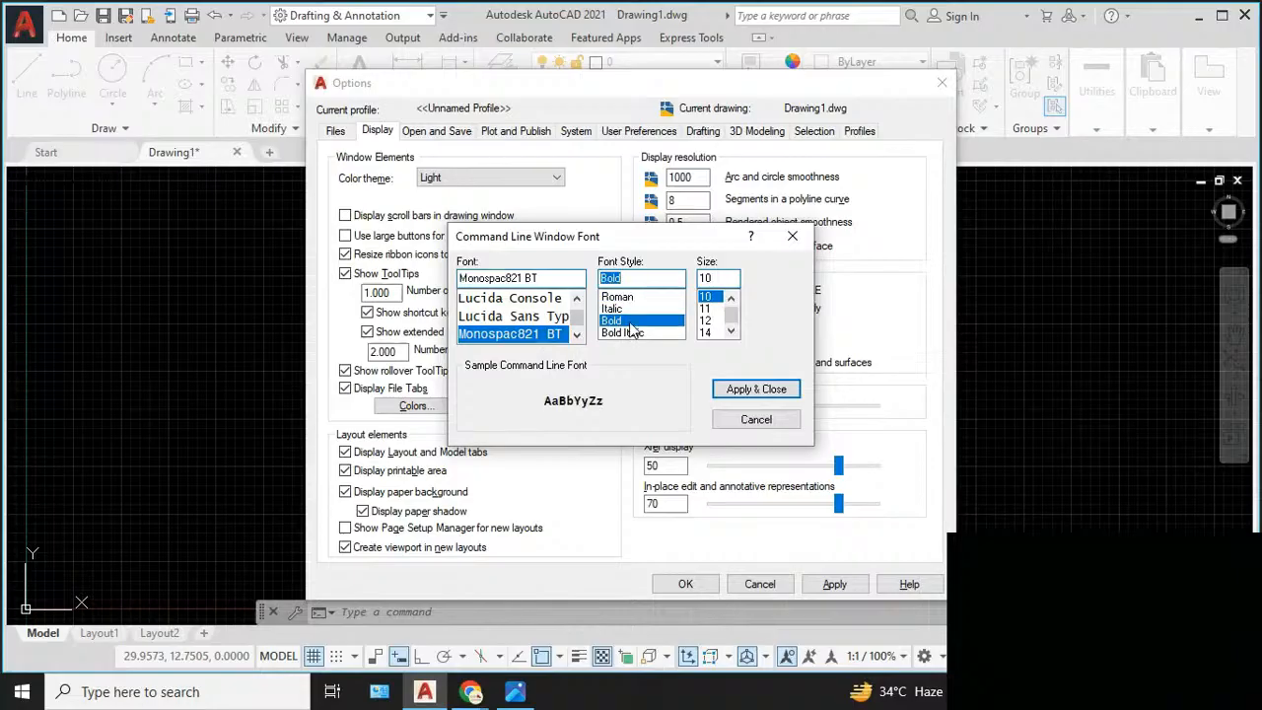
left_click(712, 334)
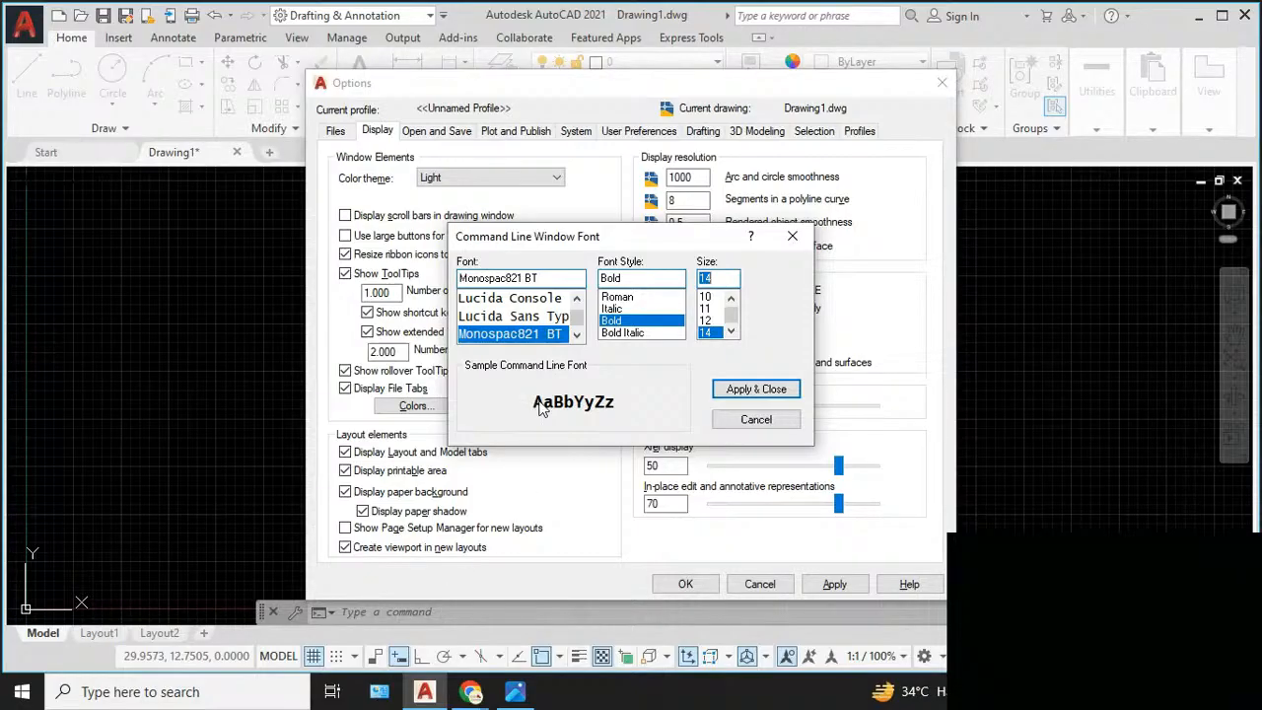
left_click(757, 393)
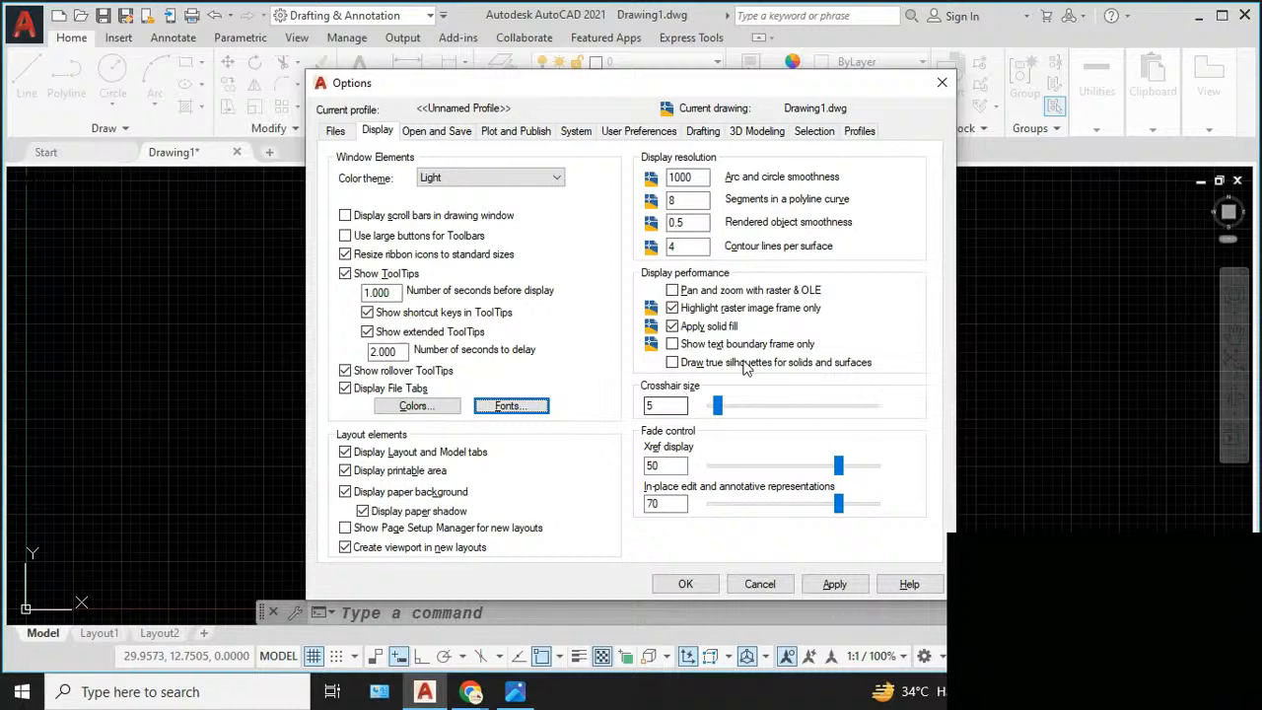
left_click_drag(919, 92, 614, 138)
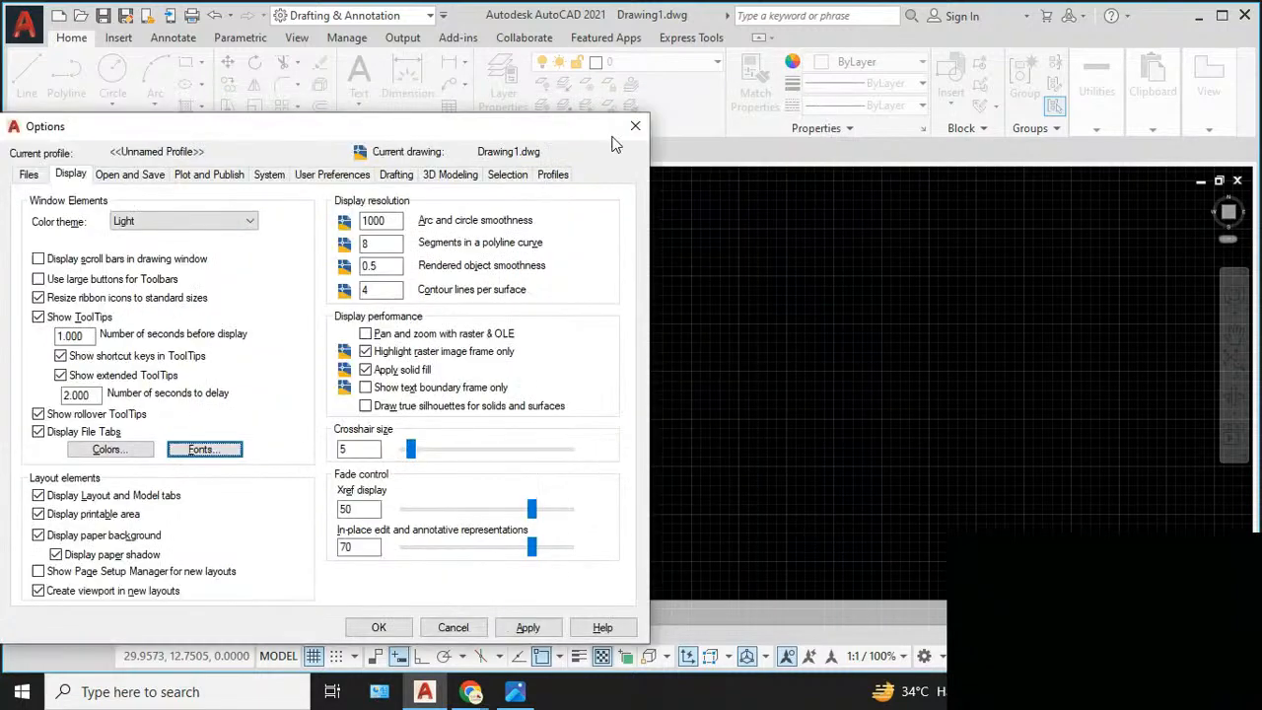
left_click(635, 128)
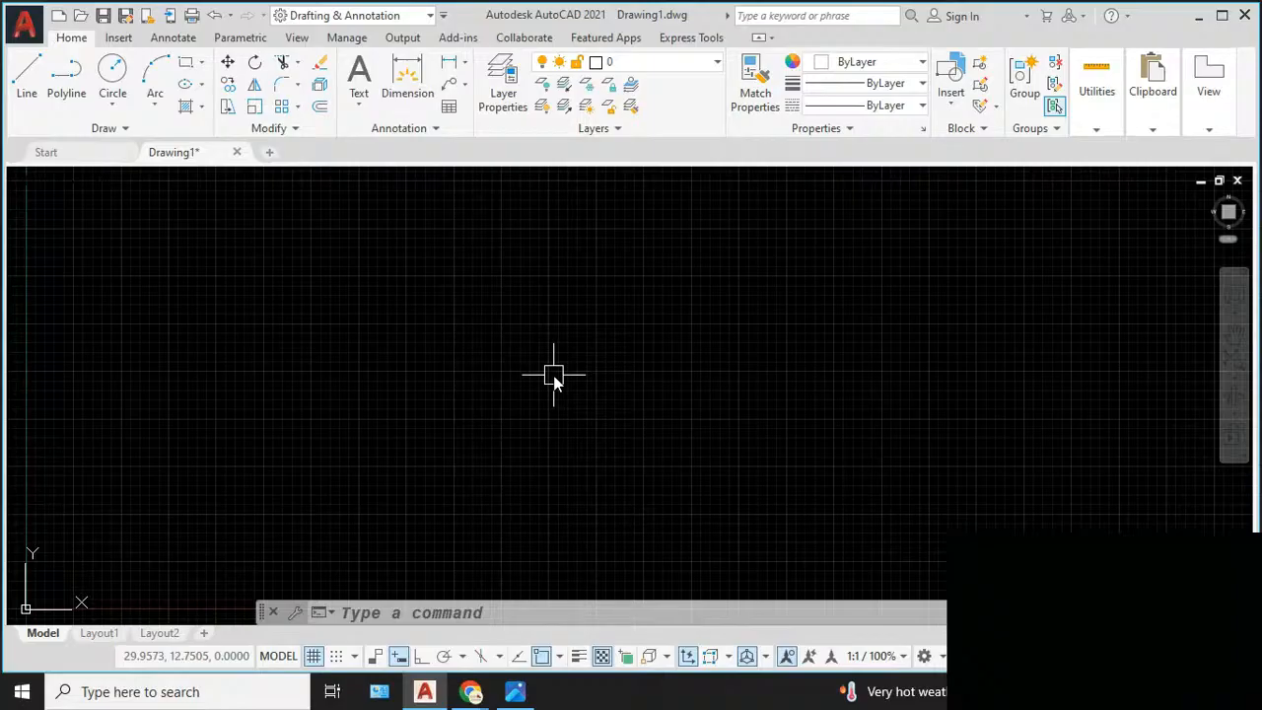
- Reopen the Options dialog and increase the crosshair size to 20
type("op")
key("Return")
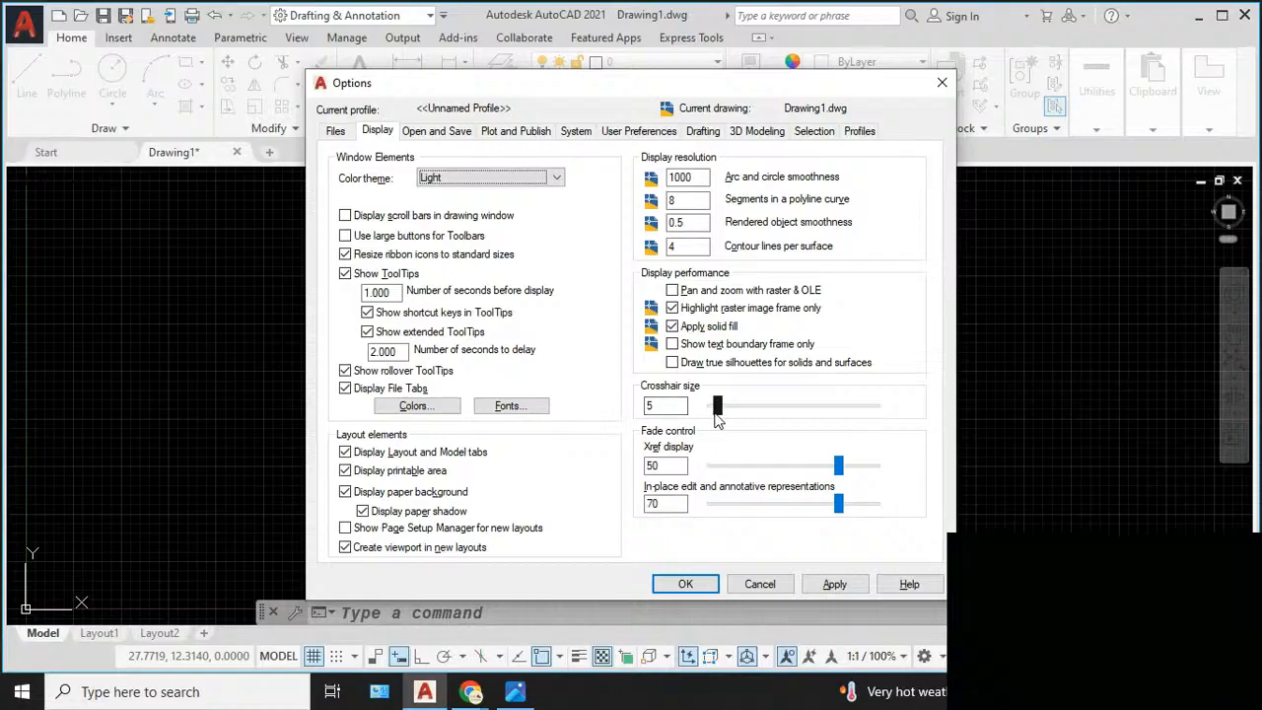
left_click_drag(714, 412, 743, 420)
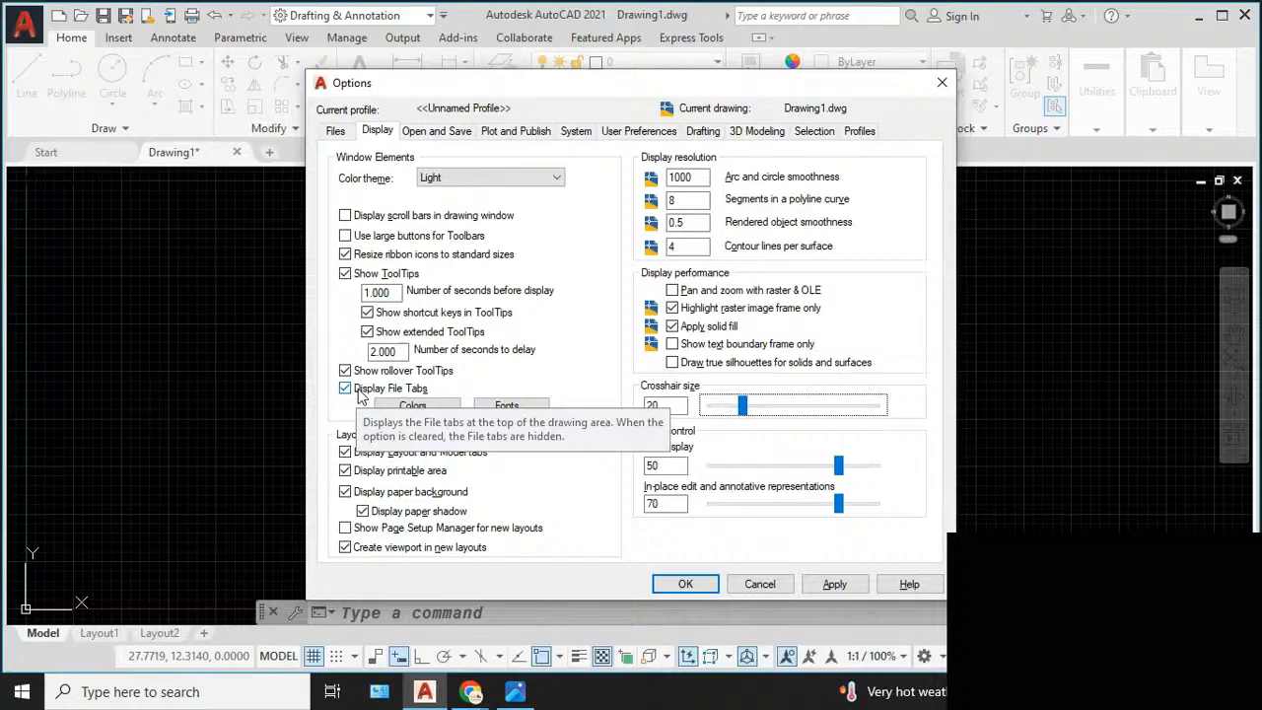
- Set the default file save format to AutoCAD 2004/LT2004 Drawing (*.dwg) in the open and save options
left_click(439, 131)
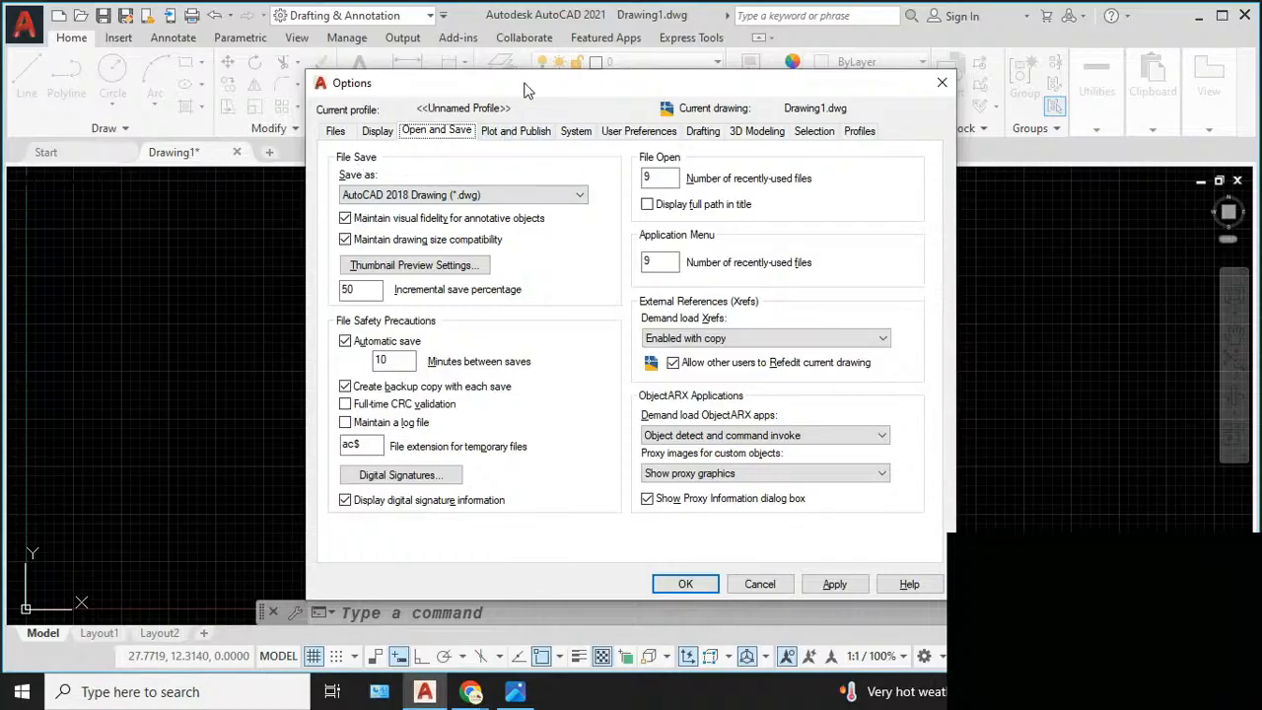
left_click_drag(525, 89, 621, 171)
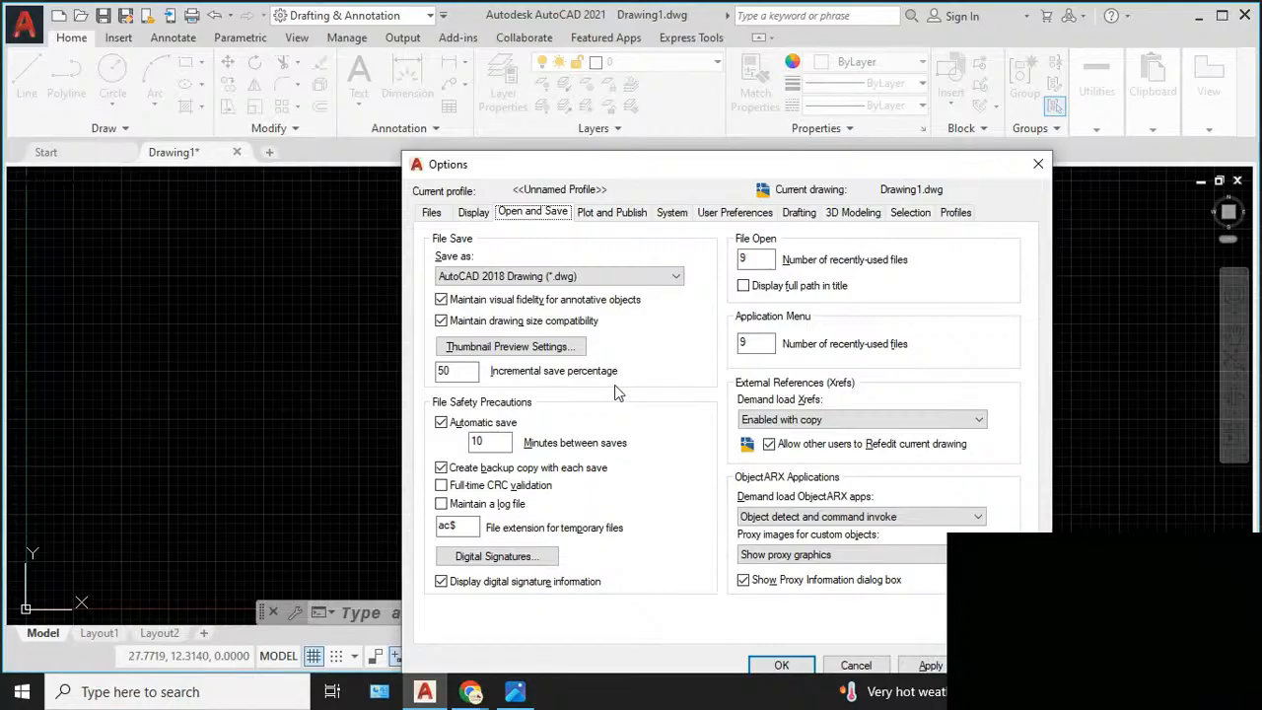
left_click(524, 279)
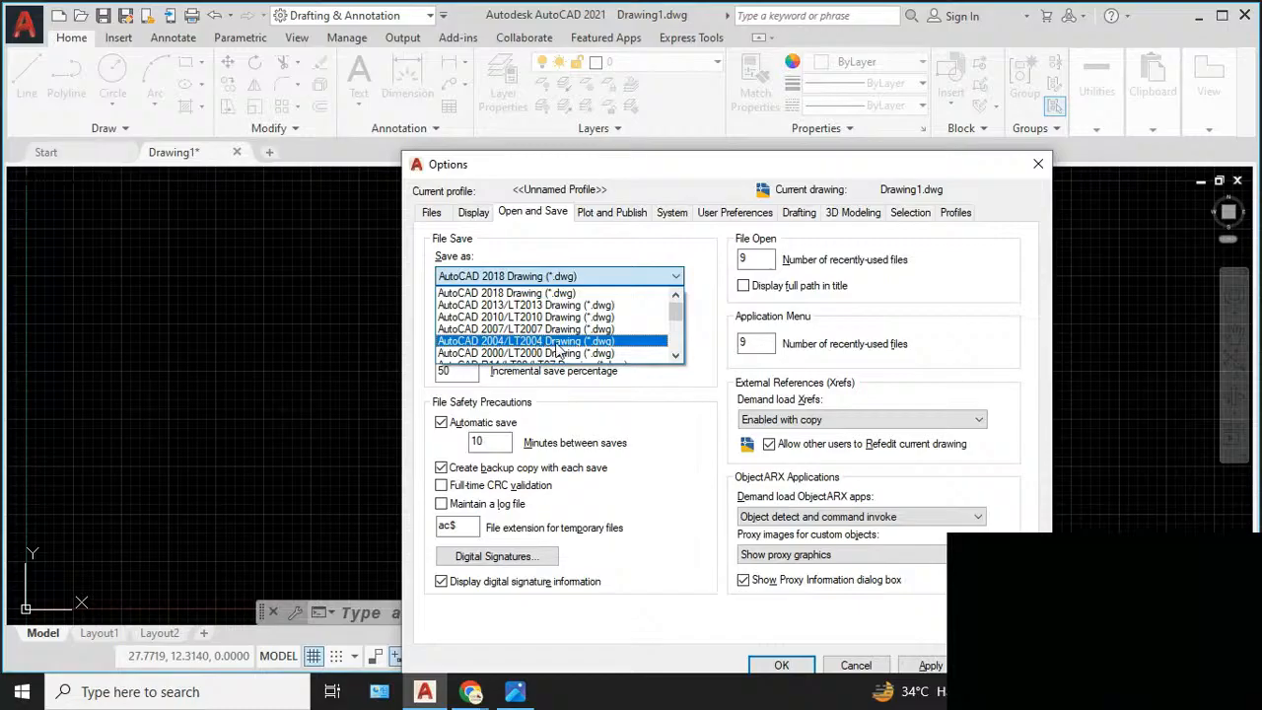
left_click(621, 342)
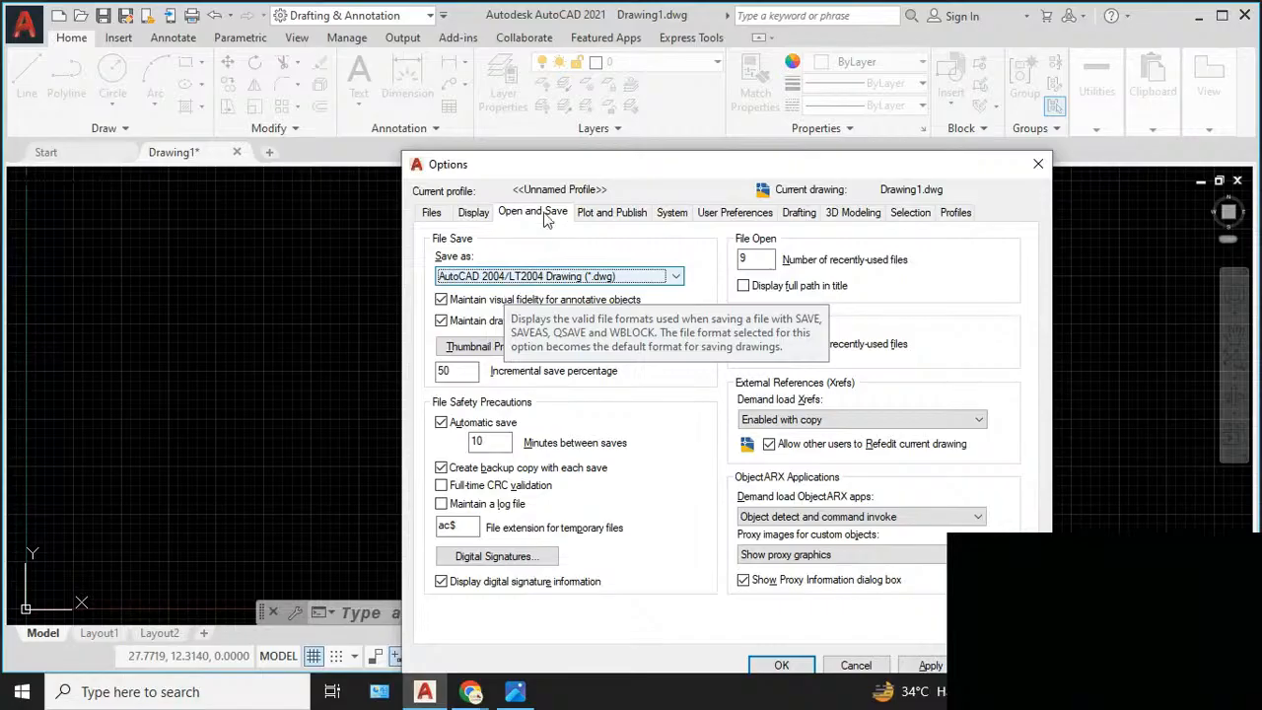
- Review the plotting and publishing, system, and user preference settings, including the associative dimensioning option
left_click(607, 217)
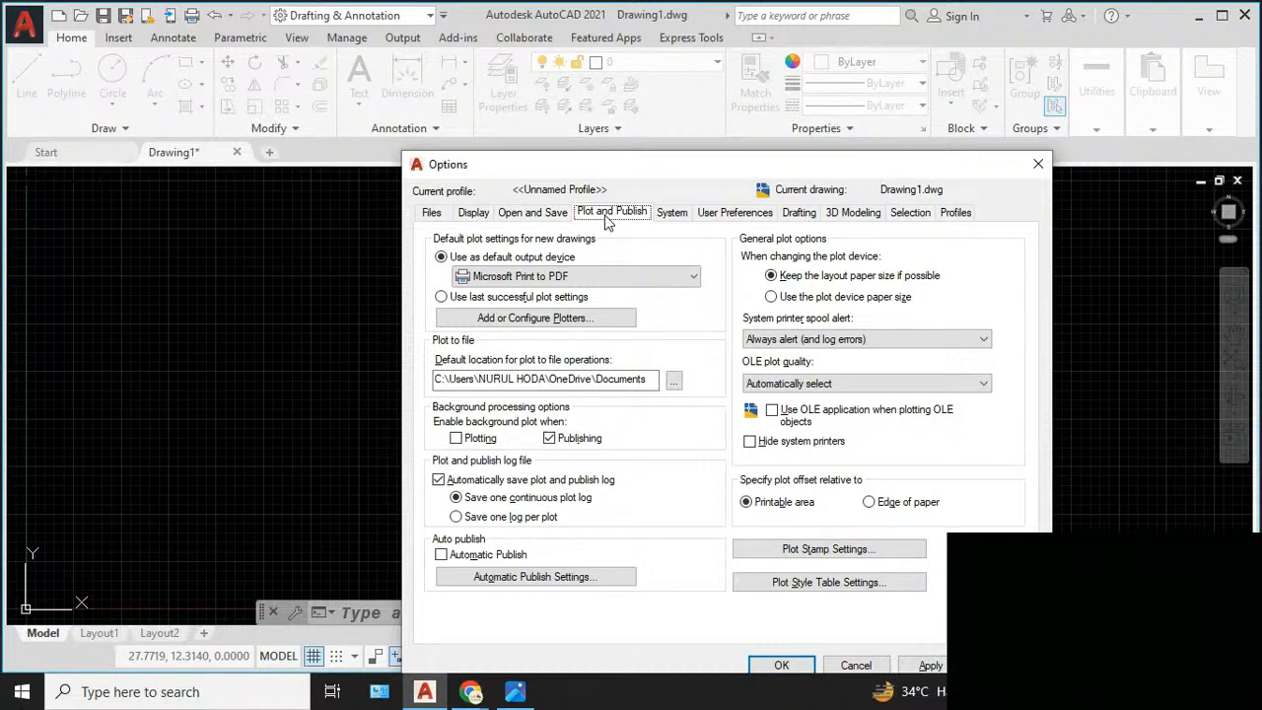
left_click(668, 217)
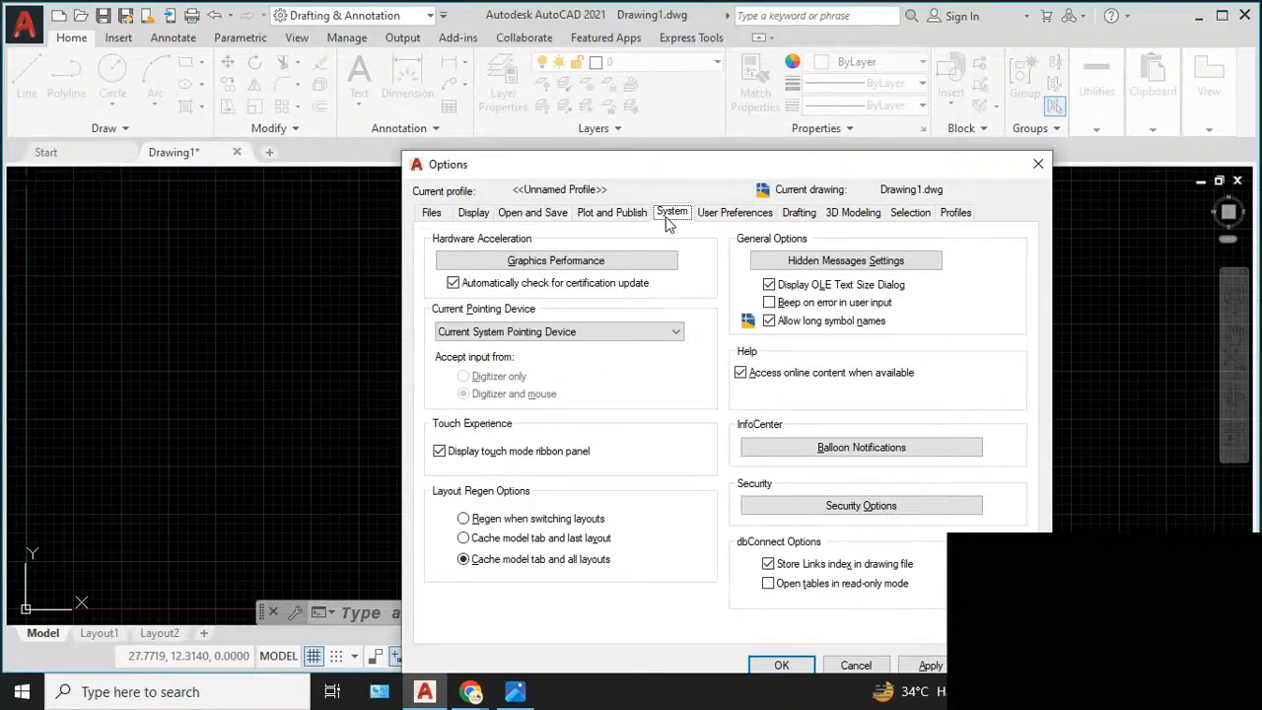
left_click(720, 221)
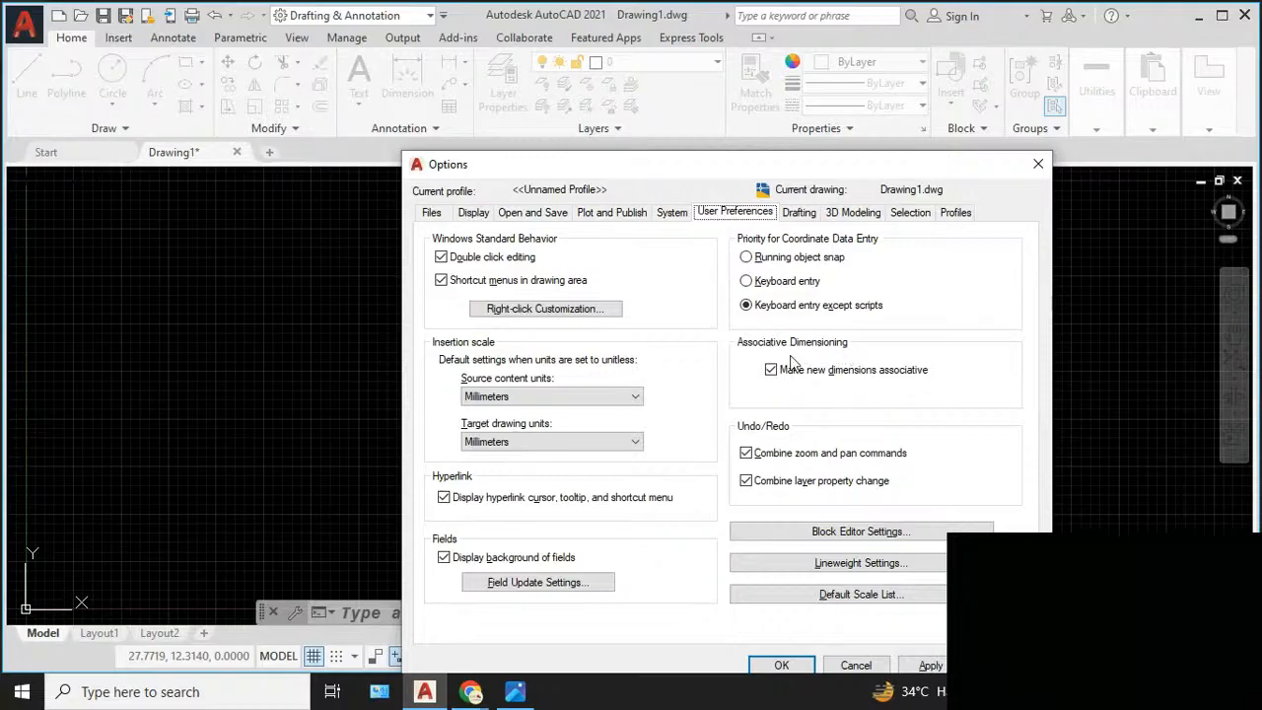
mouse_move(782, 378)
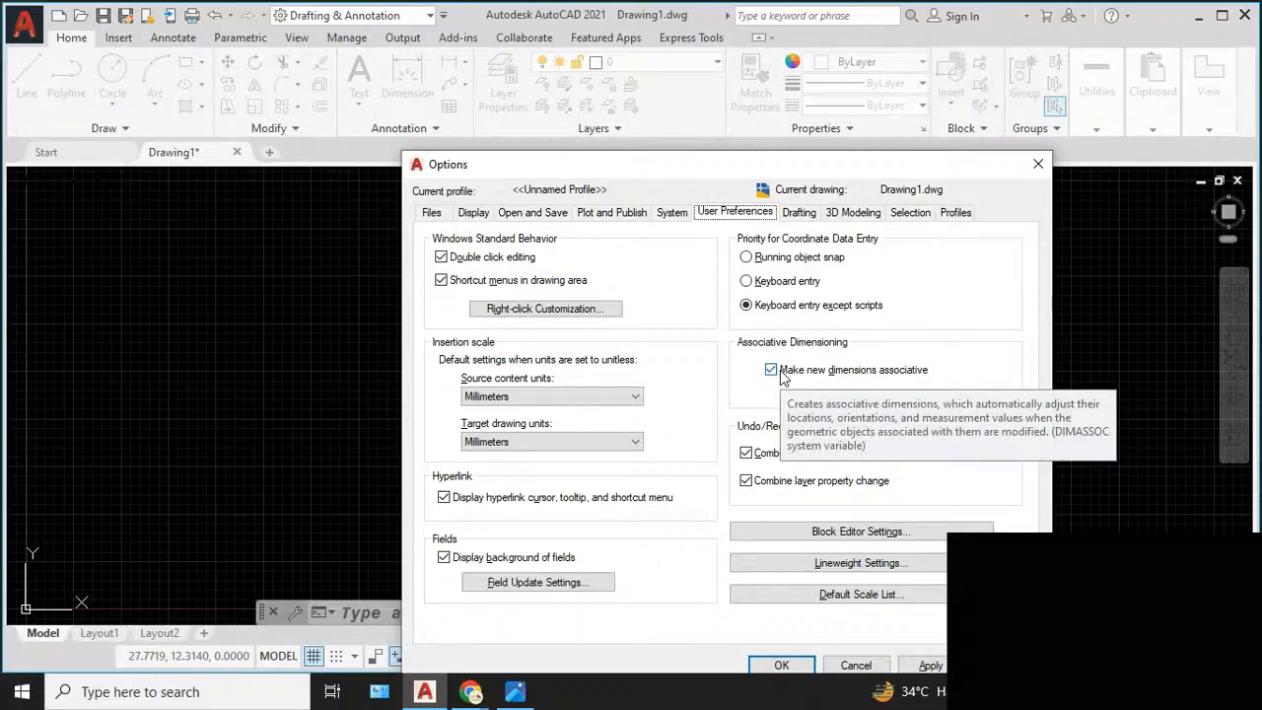
- Increase the aperture size slightly in the drafting options
left_click(801, 219)
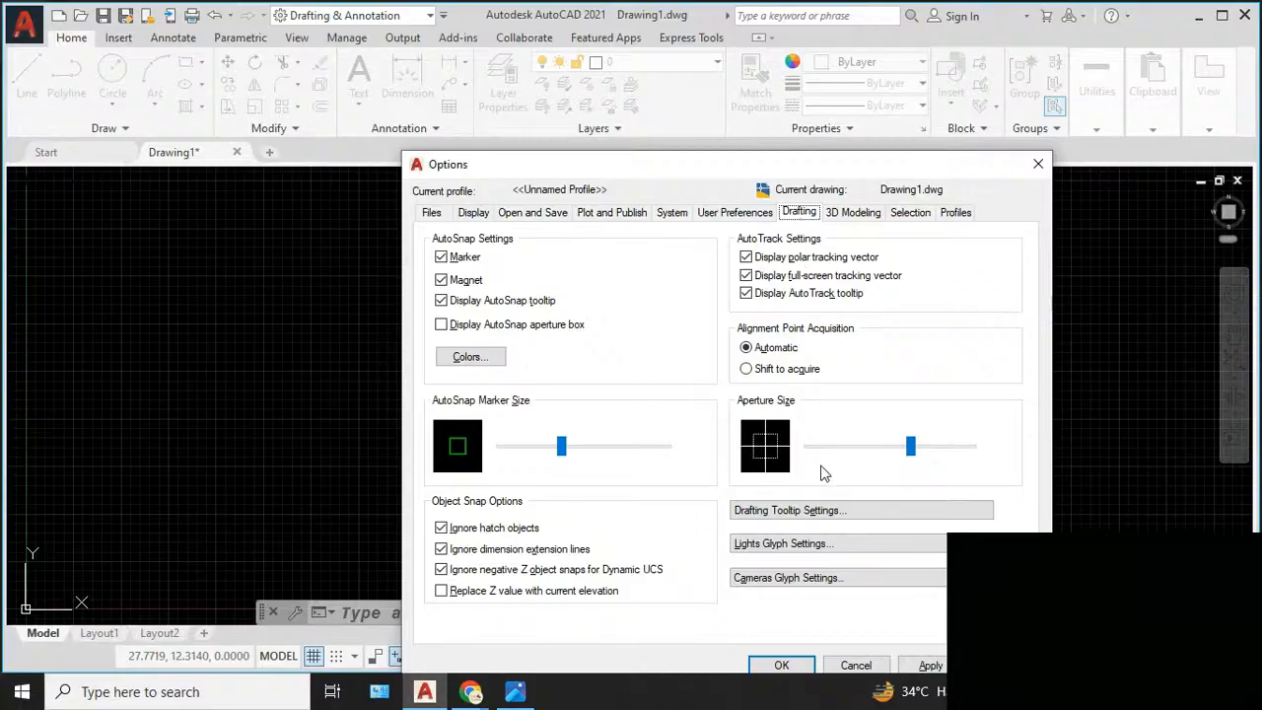
left_click(914, 451)
mouse_move(914, 450)
left_mouse_down()
mouse_move(925, 452)
mouse_move(900, 450)
mouse_move(918, 449)
left_mouse_up()
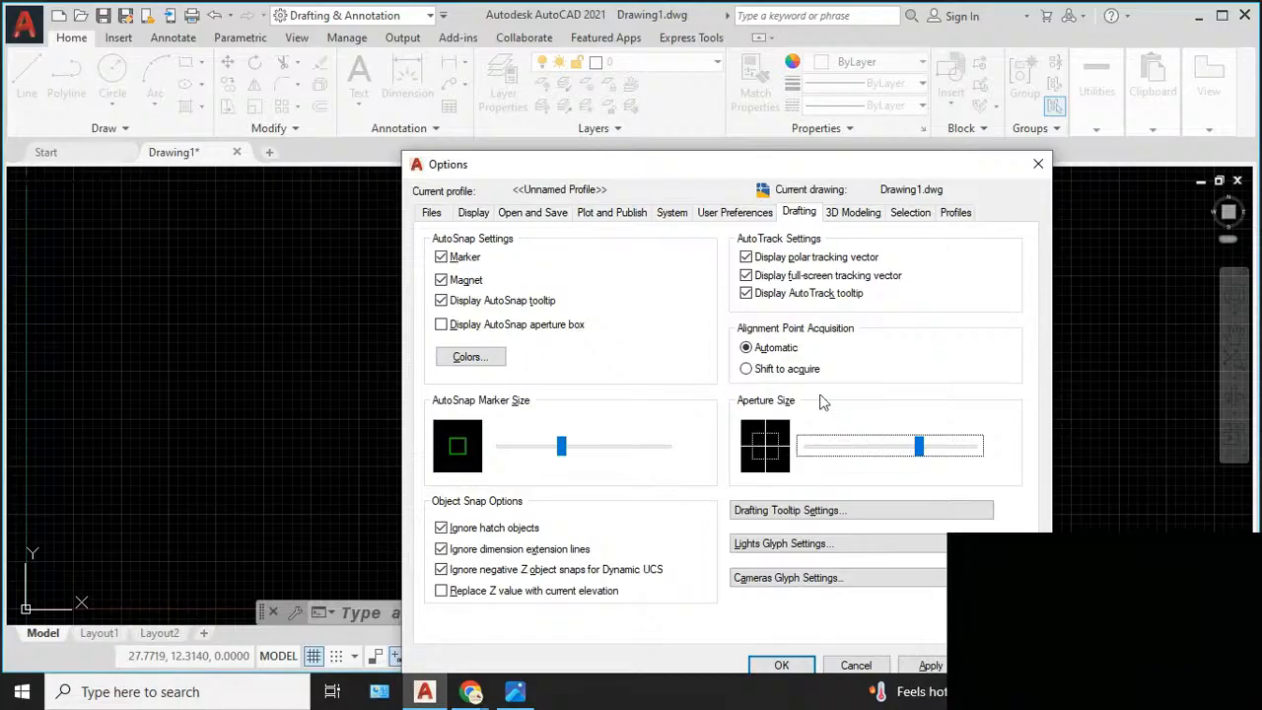
- Reduce the pickbox size slightly and enlarge the grip size in the selection options
left_click(846, 213)
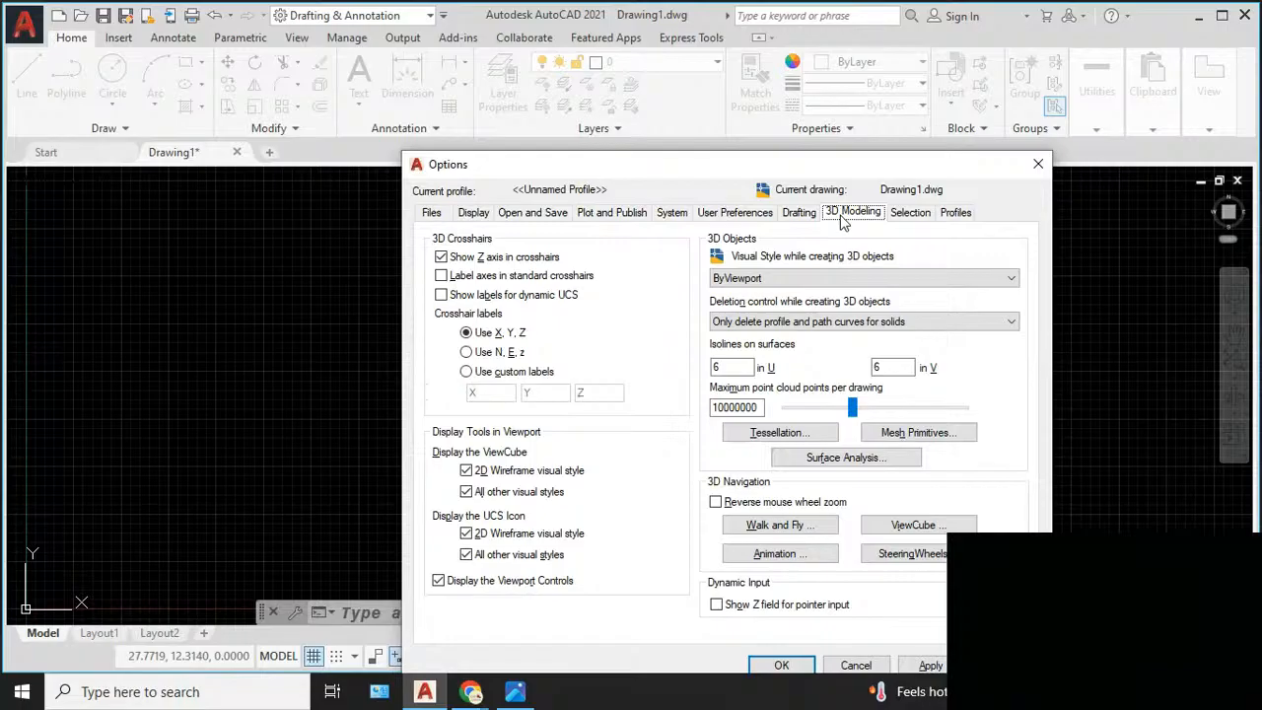
left_click(912, 214)
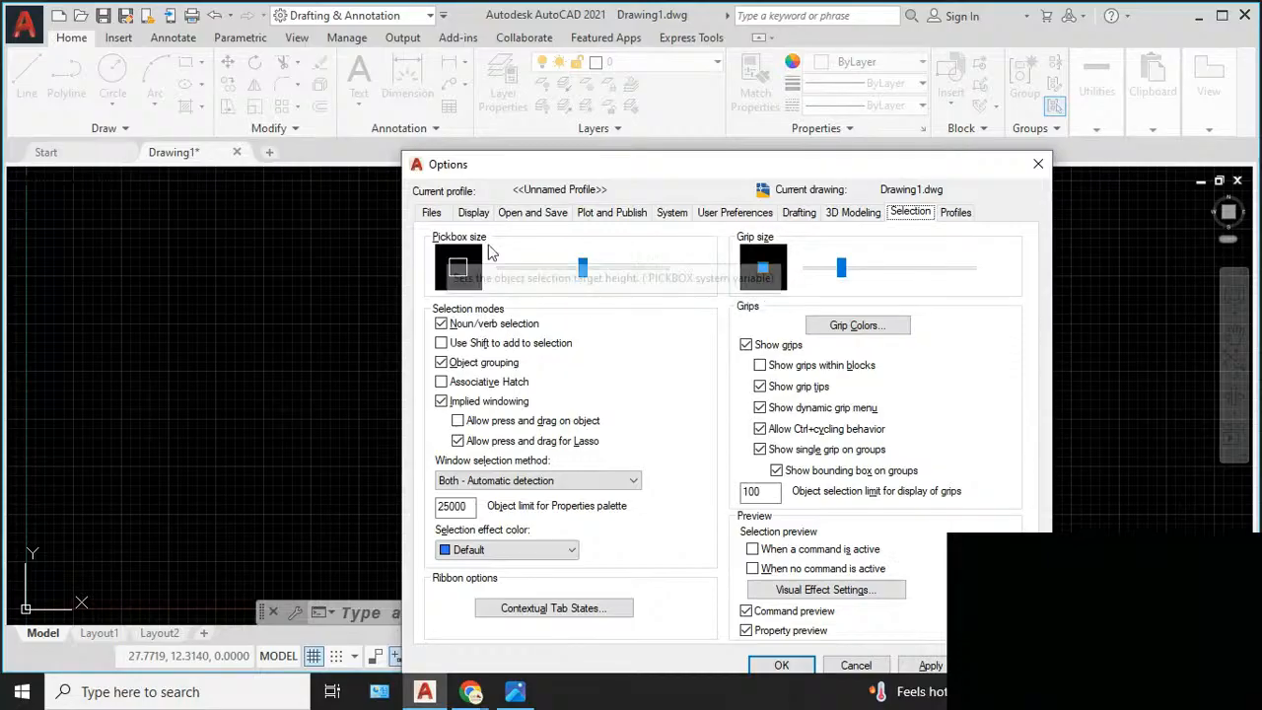
left_click_drag(775, 170, 596, 197)
mouse_move(403, 298)
left_mouse_down()
mouse_move(366, 303)
mouse_move(386, 304)
left_mouse_up()
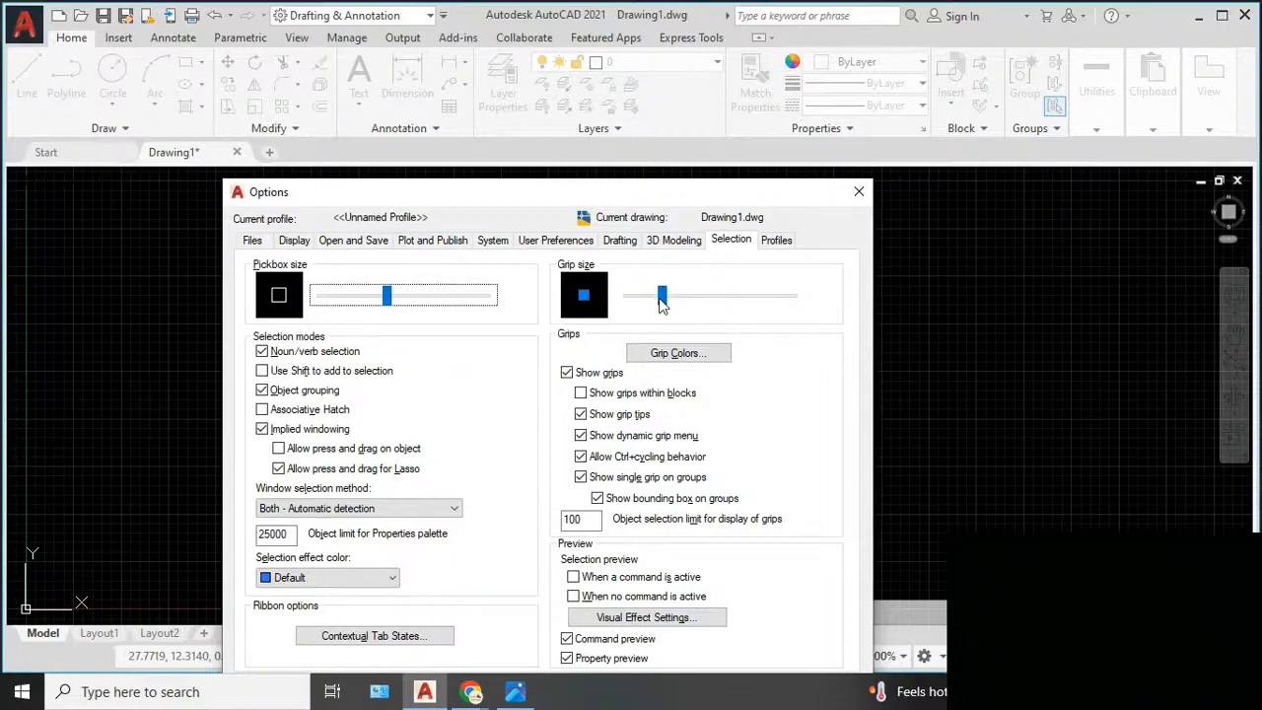
left_click_drag(661, 296, 688, 307)
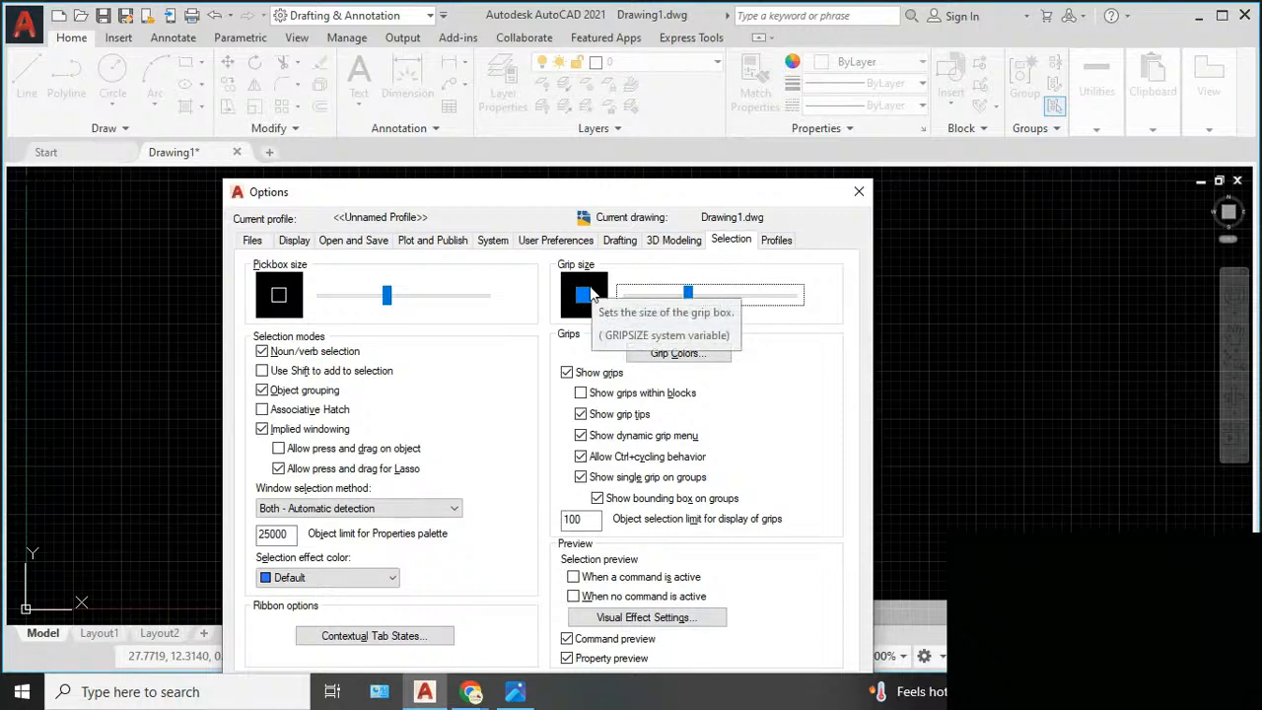
left_click_drag(688, 296, 698, 304)
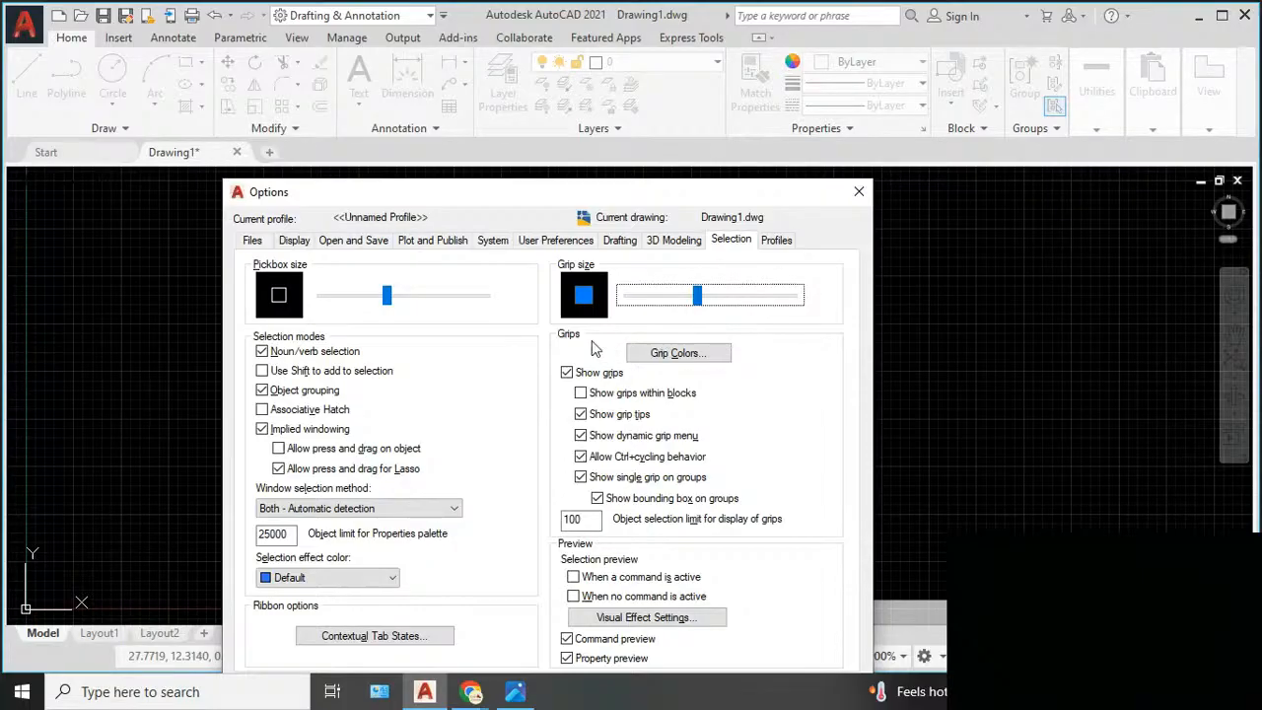
left_click_drag(667, 198, 721, 143)
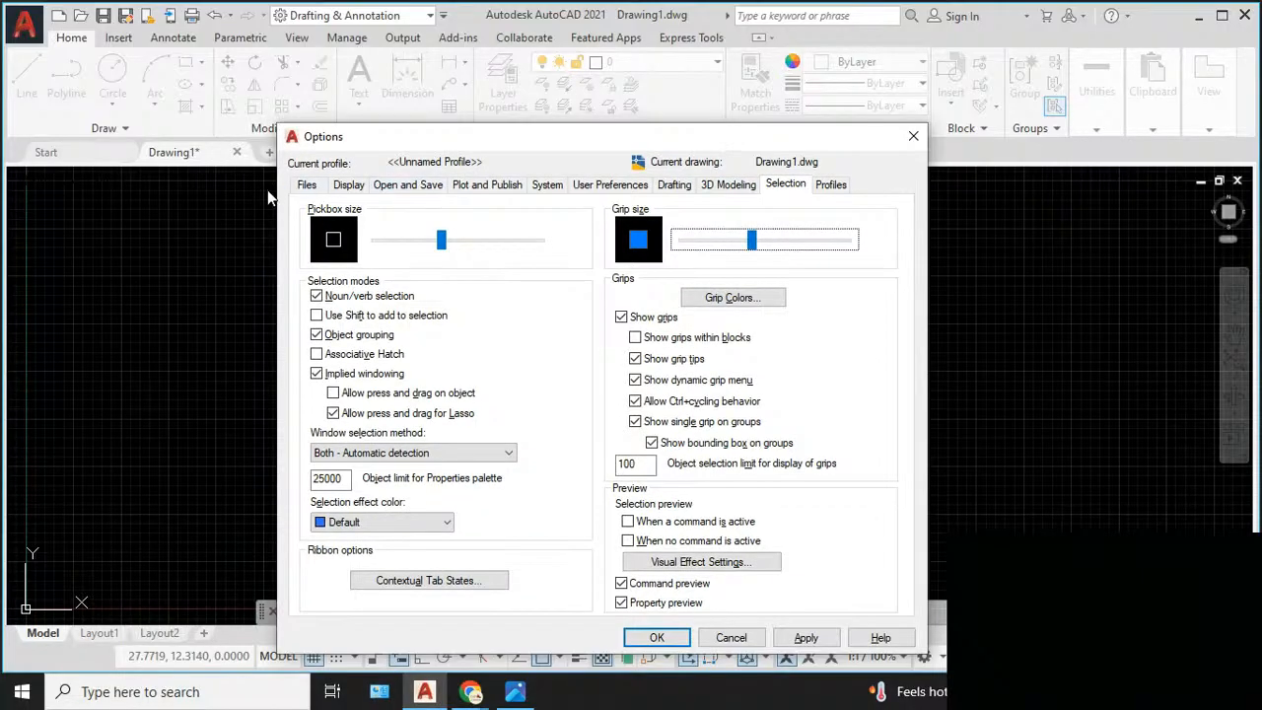
- Inspect the automatic save file location, leave the folder browser without choosing a folder, and accept the options
left_click(309, 186)
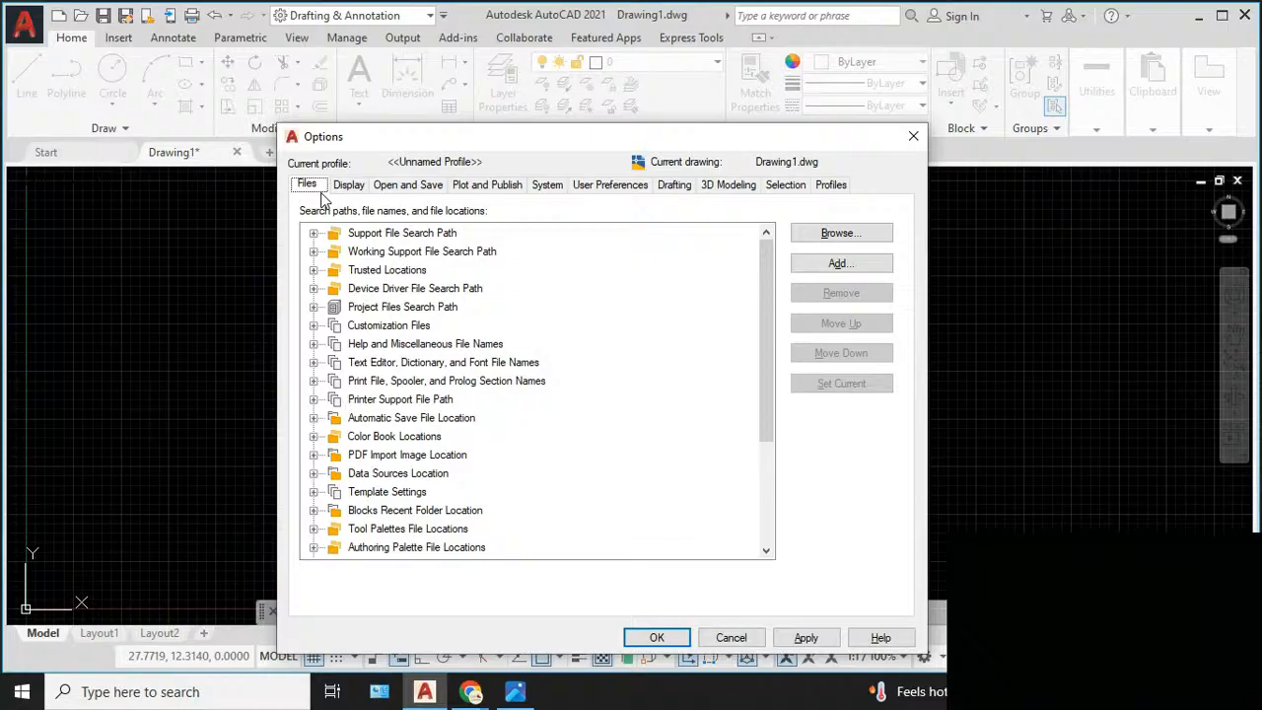
double_click(390, 419)
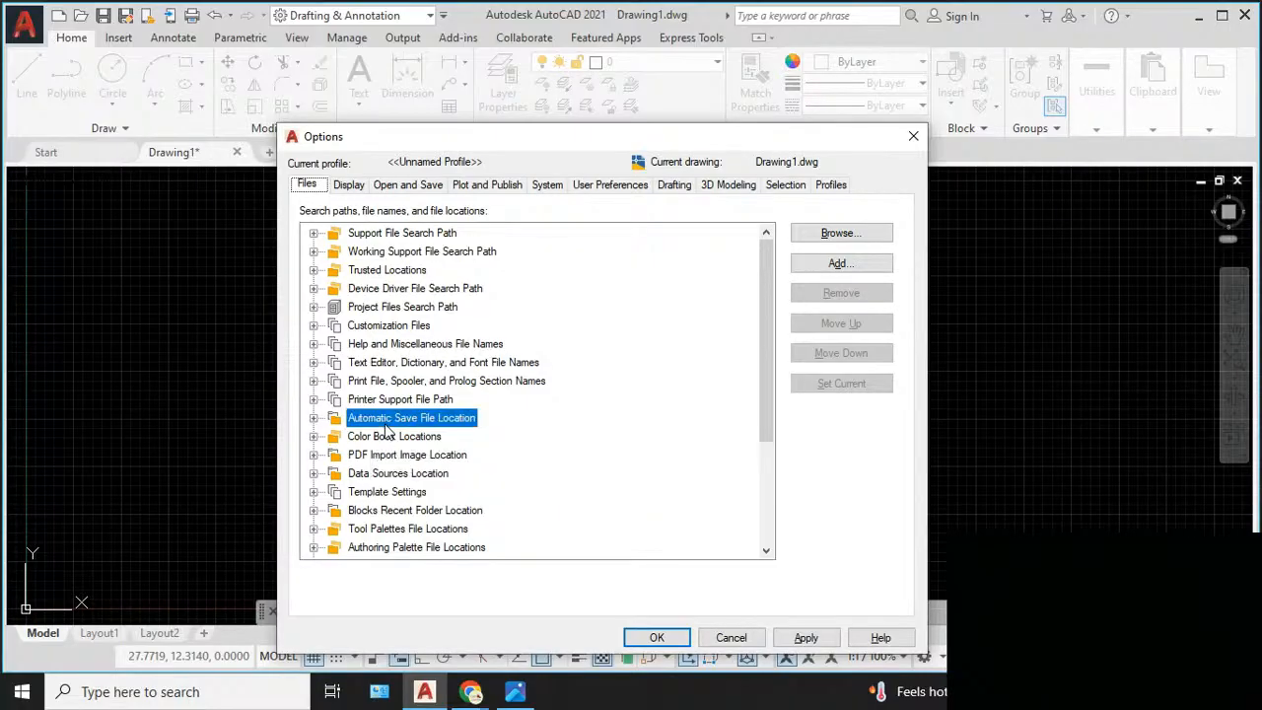
left_click(414, 437)
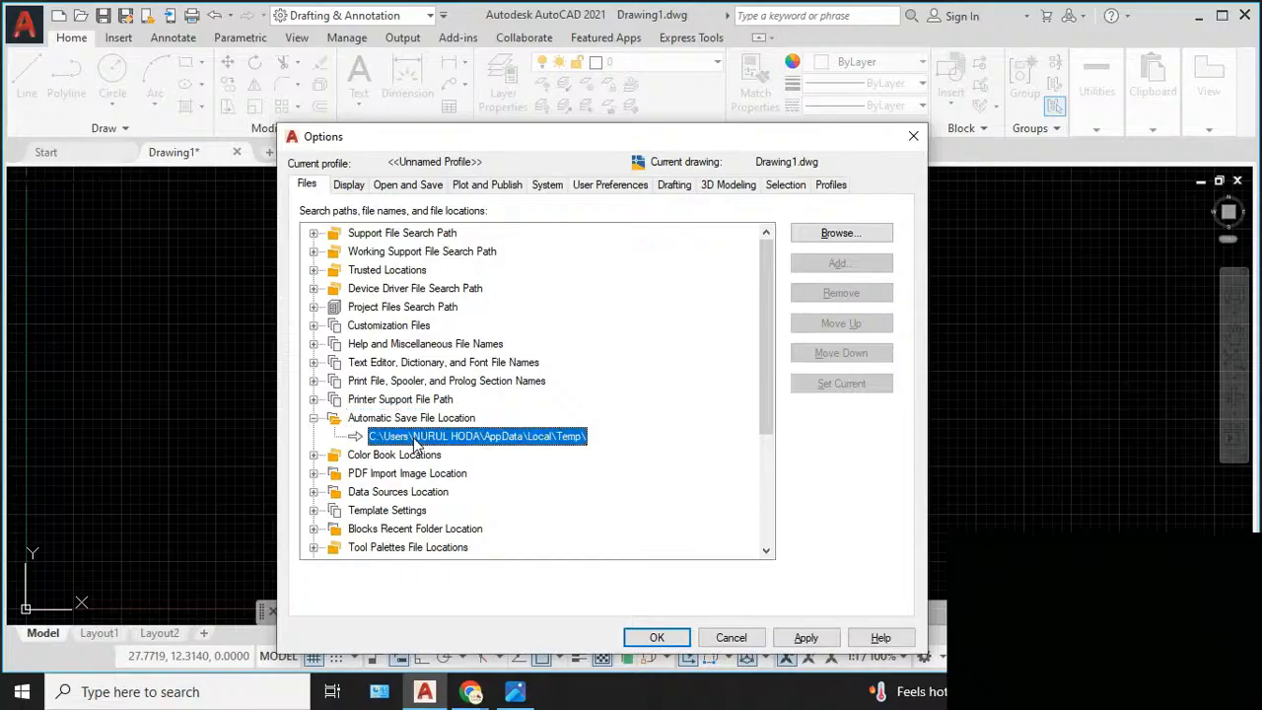
double_click(422, 438)
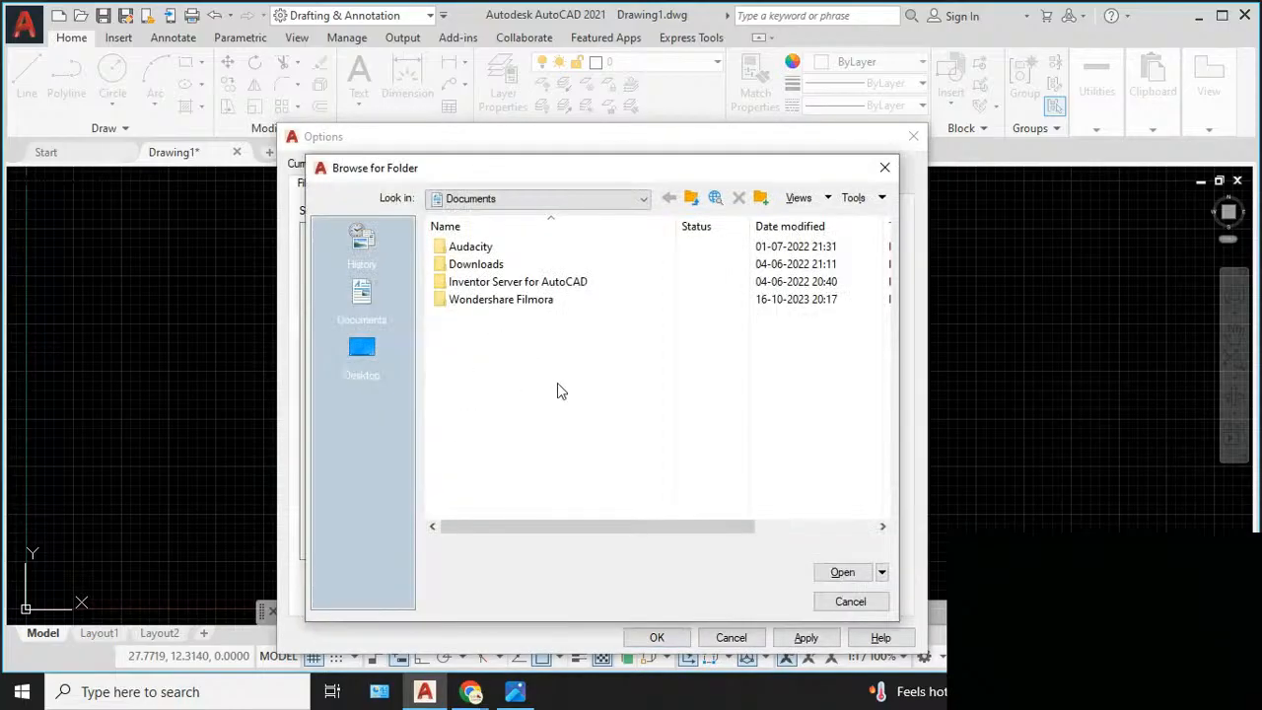
left_click(885, 168)
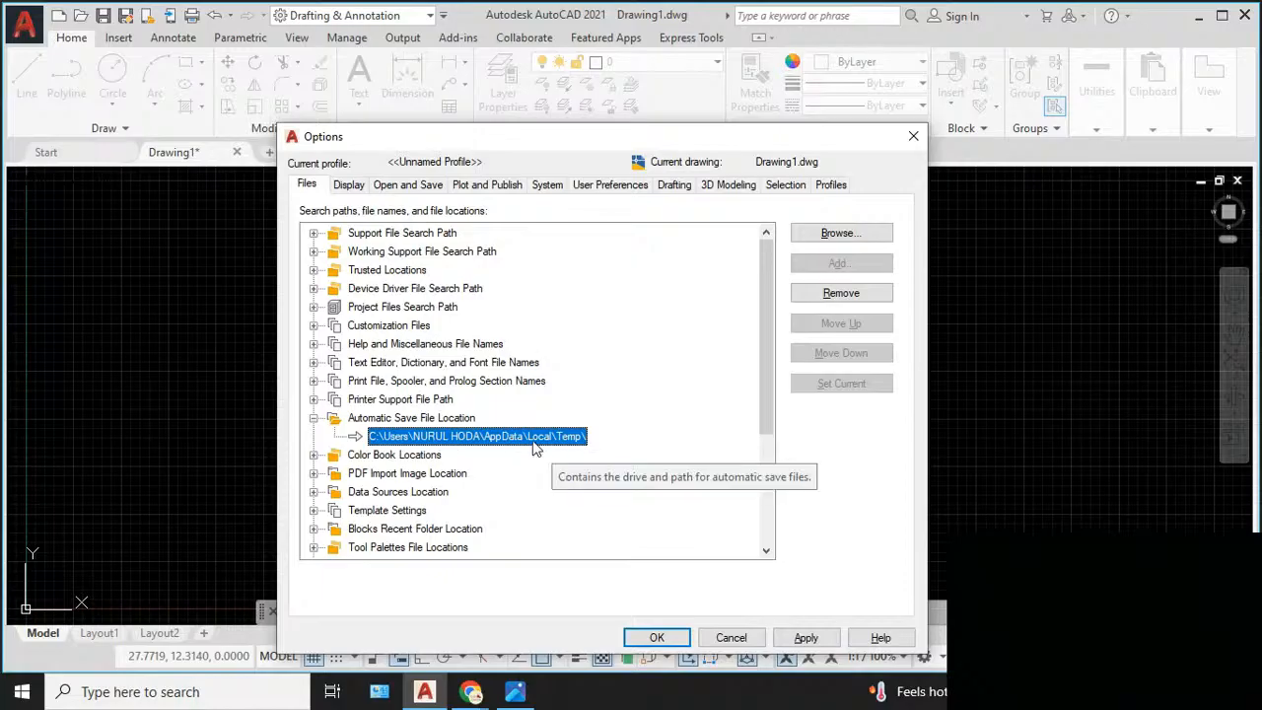
left_click(657, 638)
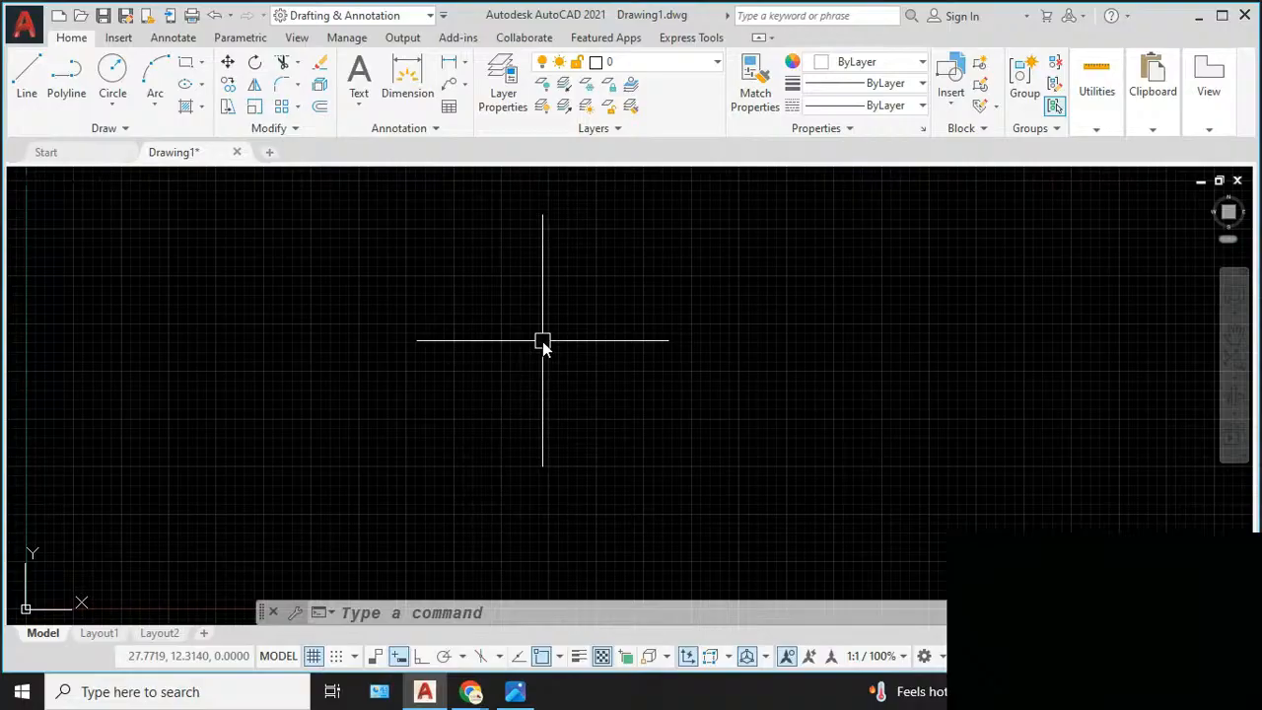
- Reopen the Options dialog, review the display and open and save settings, and close it without changes
type("op")
key("Return")
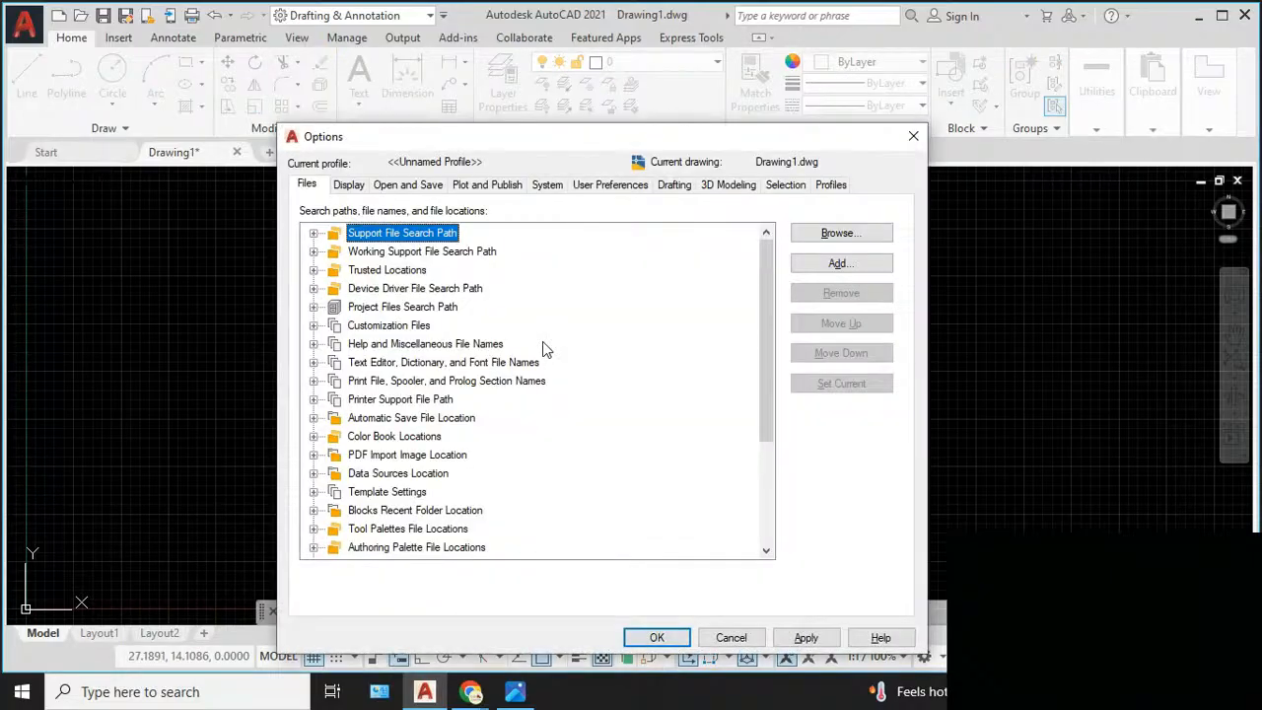
left_click(348, 187)
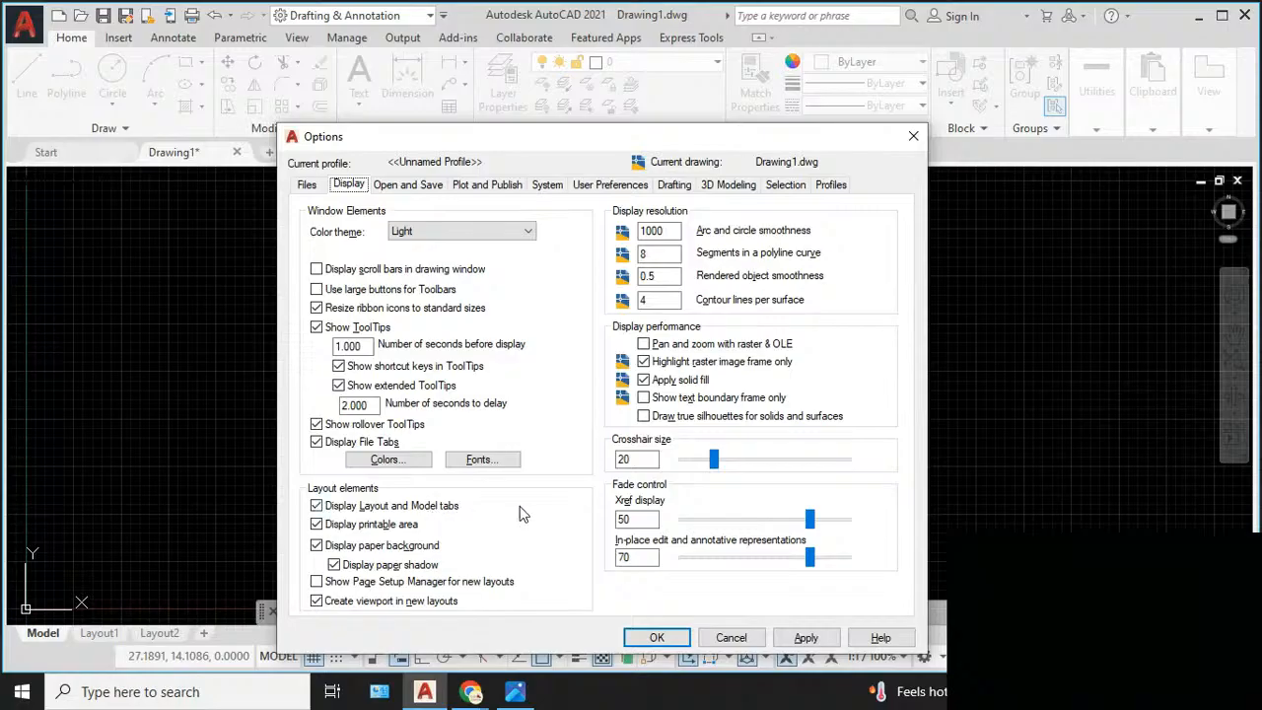
left_click(425, 188)
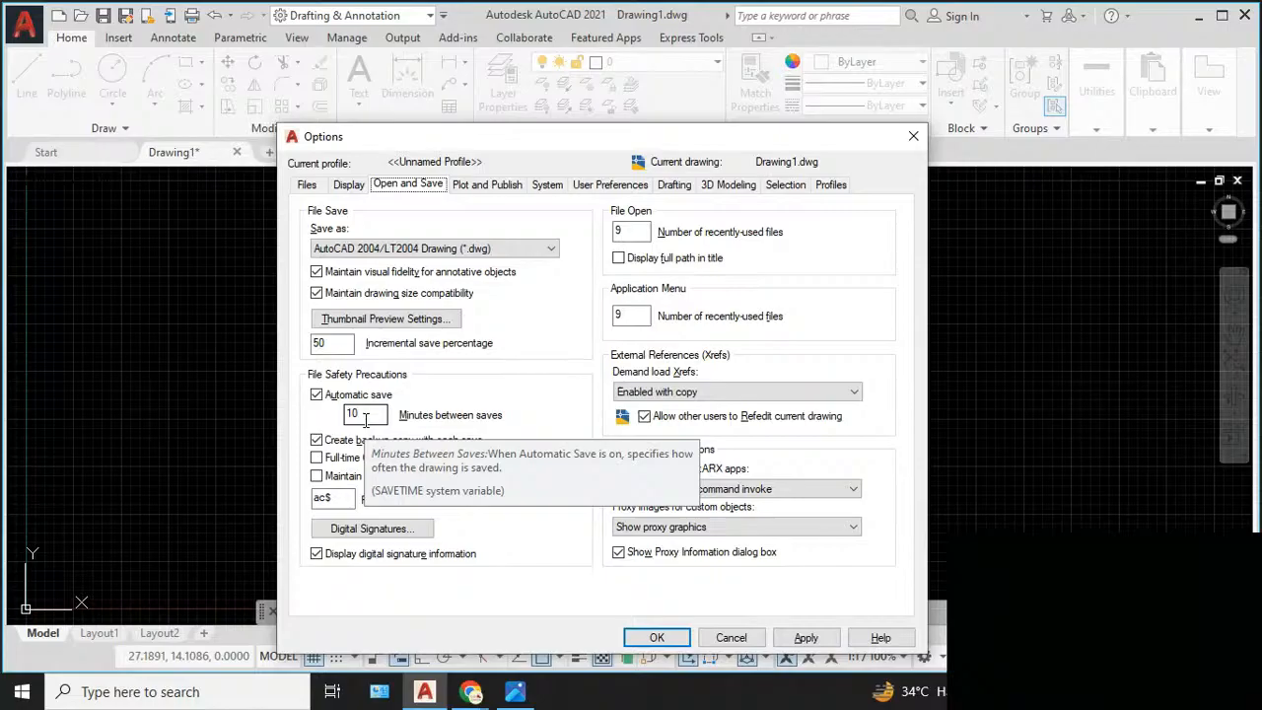
left_click(913, 137)
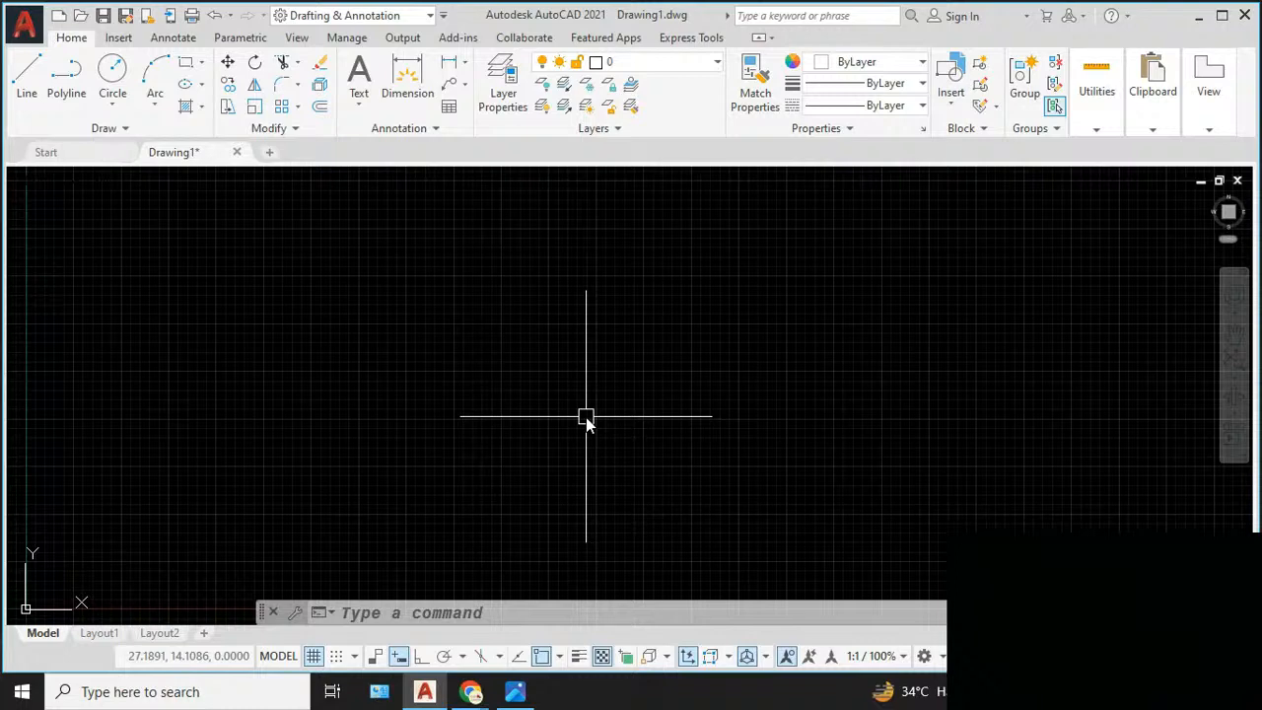
- Reopen the Options dialog, check the folder path under Automatic Save File Location, and close the dialog
type("OP")
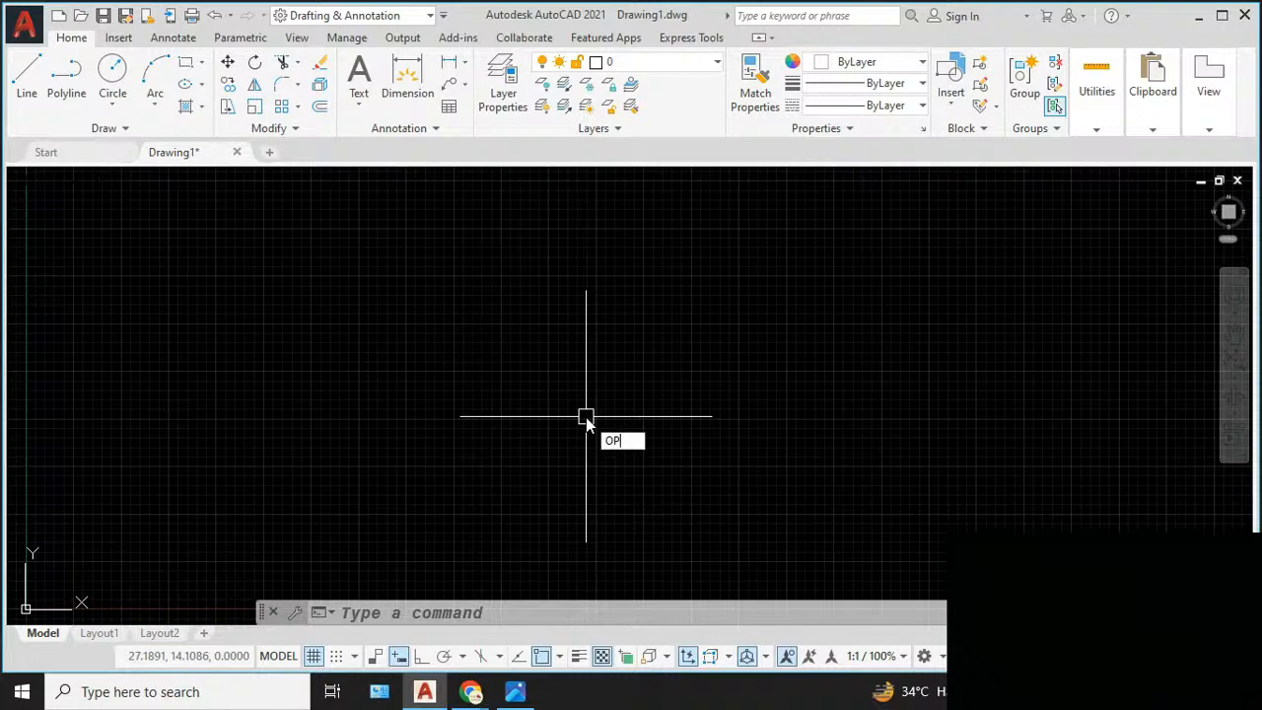
key("Return")
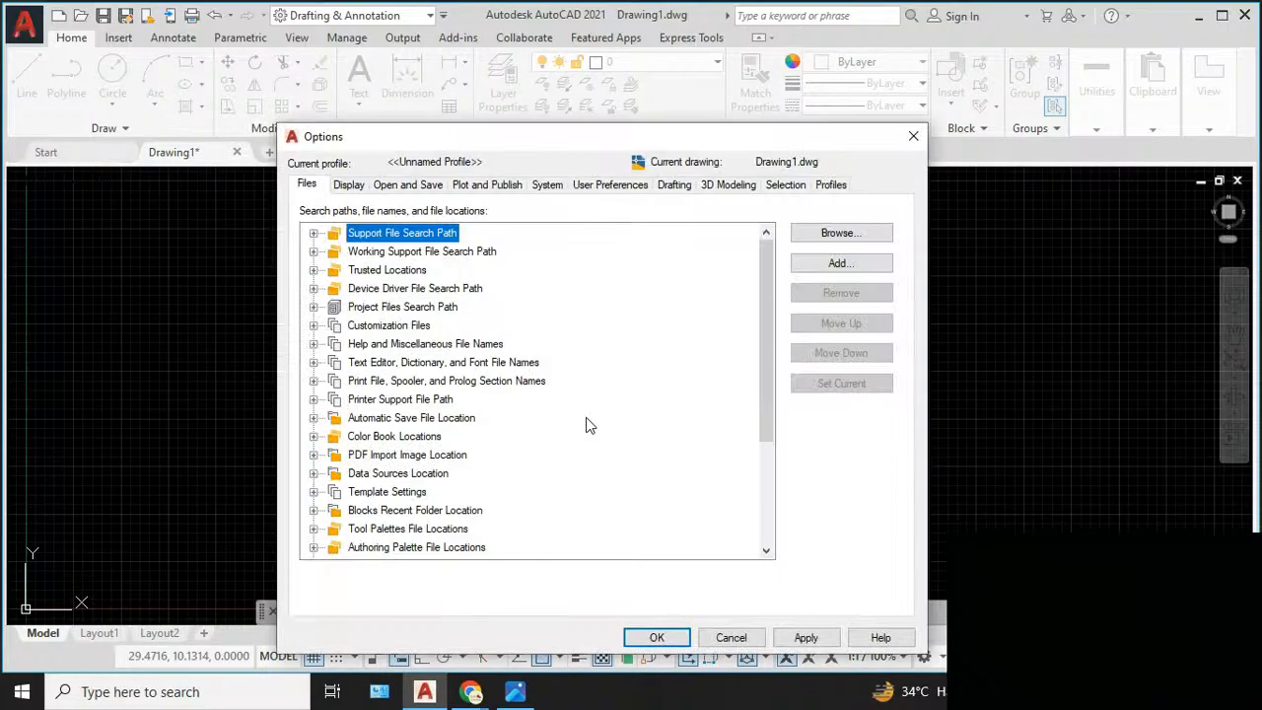
double_click(430, 422)
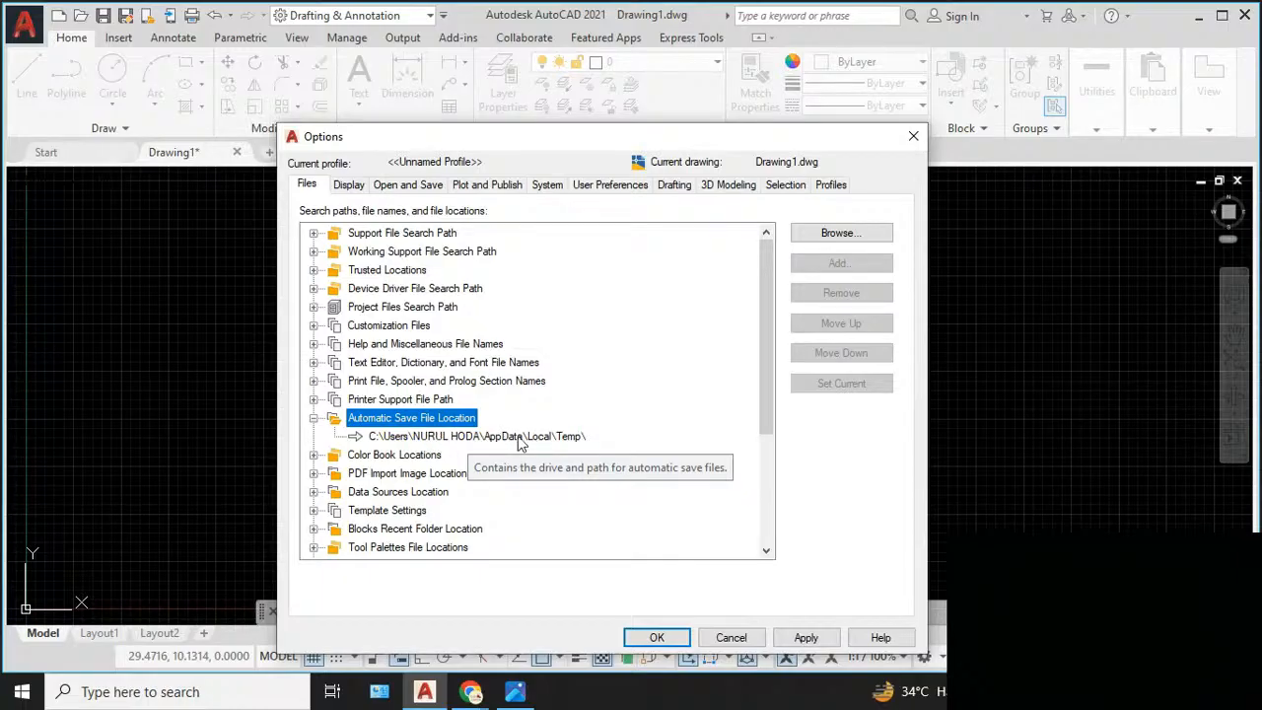
left_click(914, 143)
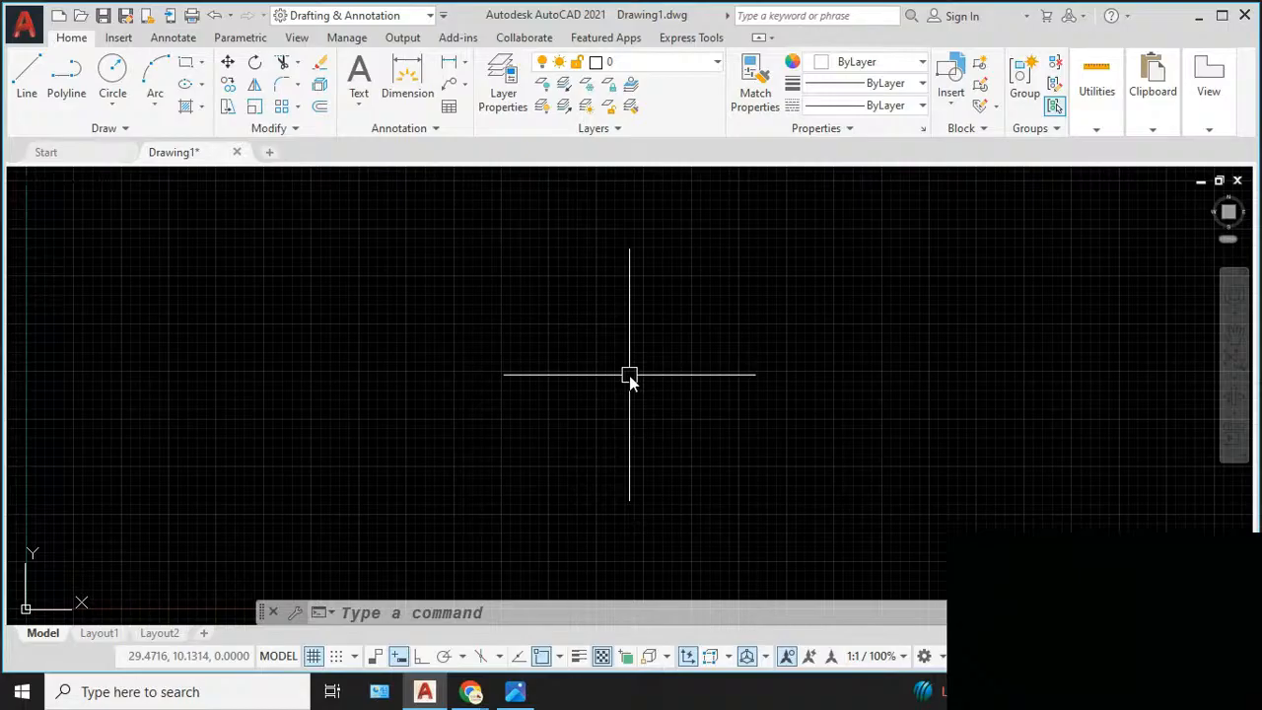
- Open the drafting settings with the OSNAP command, review the active object snap modes, and close them
type("OSNAP")
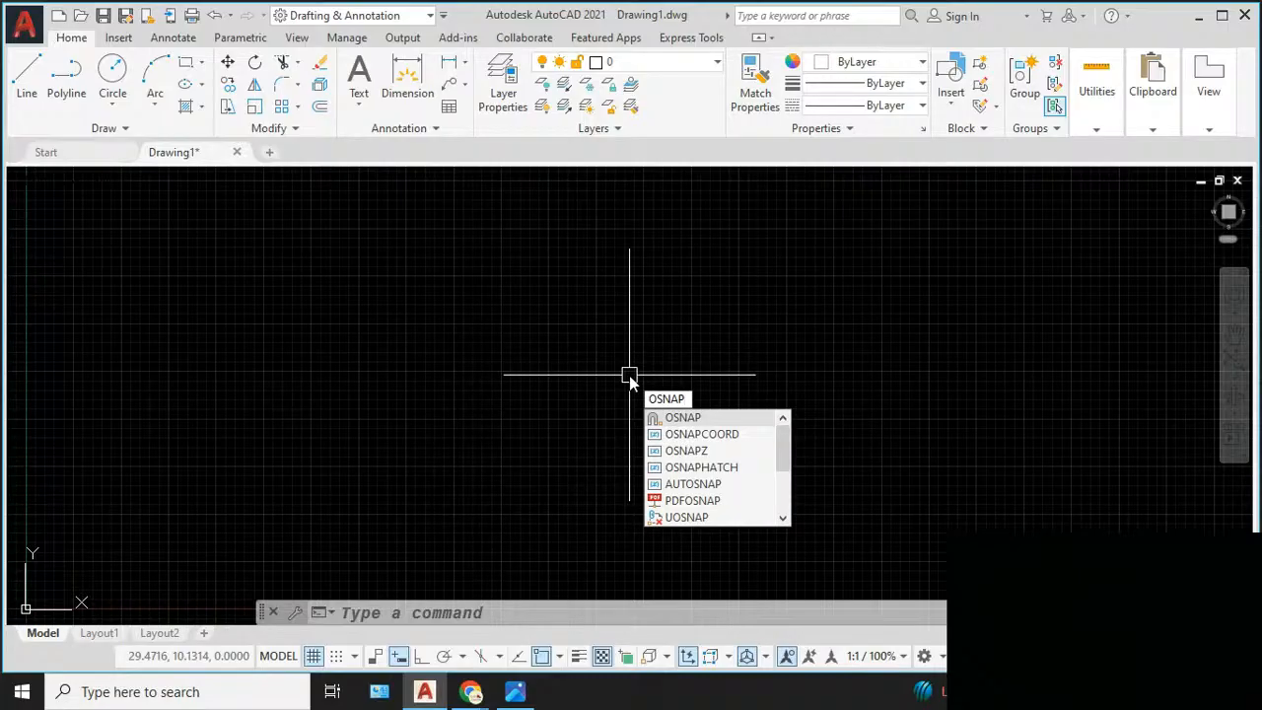
key("Return")
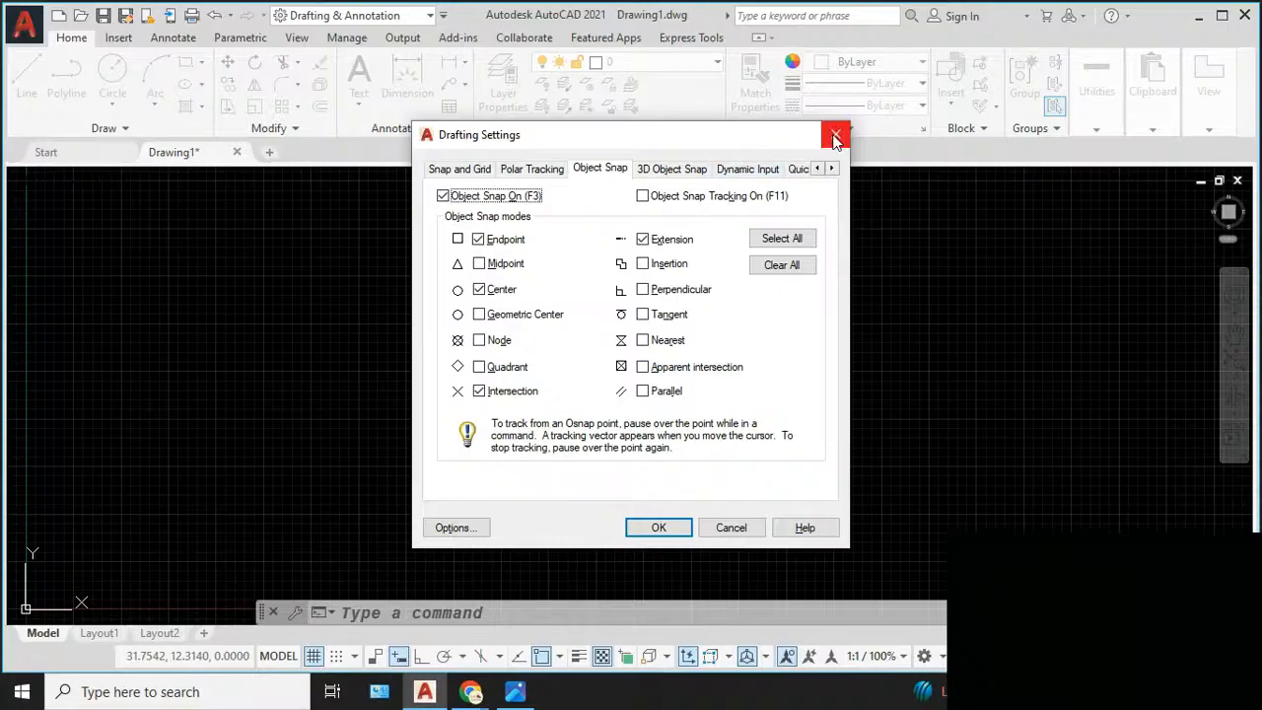
key("Escape")
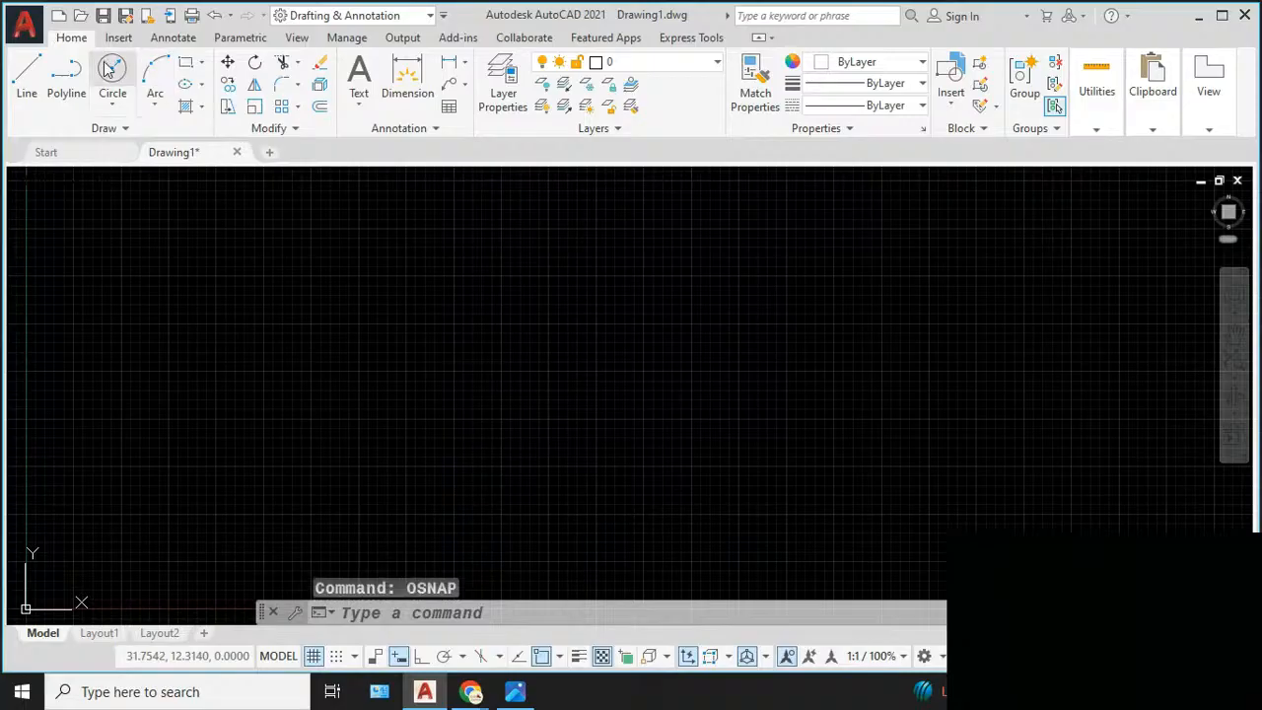
- Draw a circle freehand by centre and radius near the middle of the drawing area
left_click(111, 69)
left_click(500, 378)
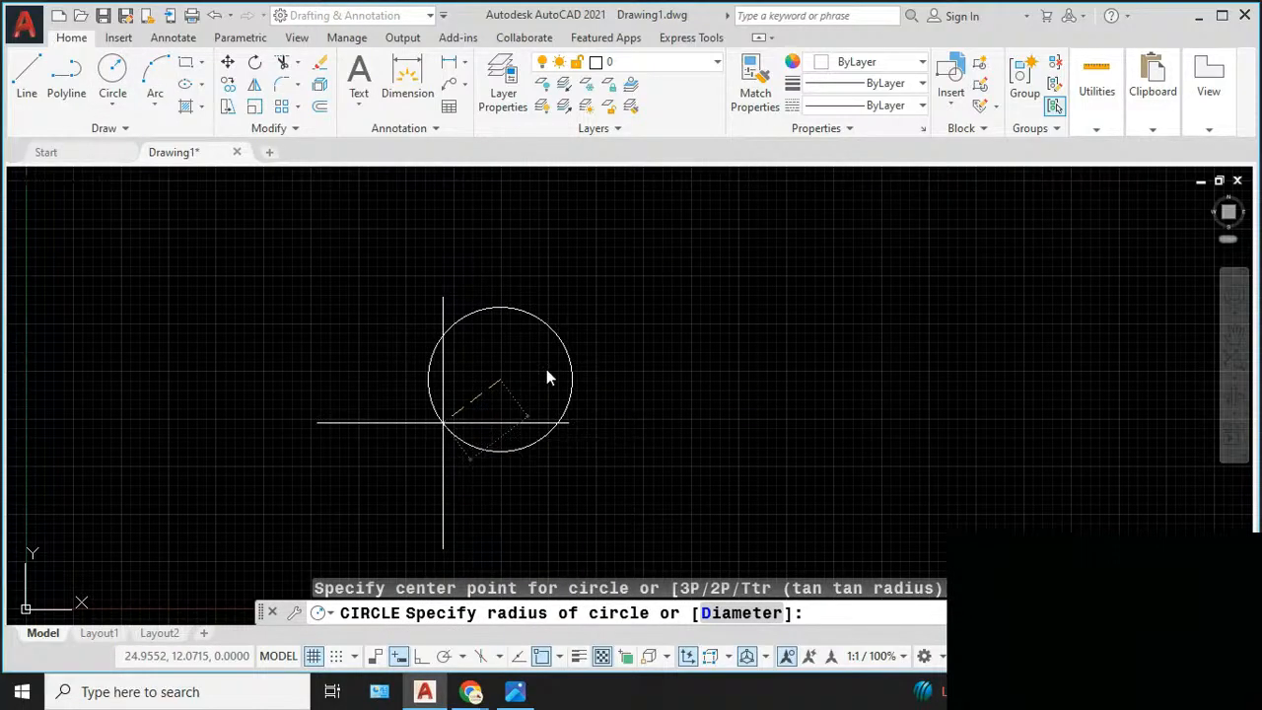
left_click(519, 336)
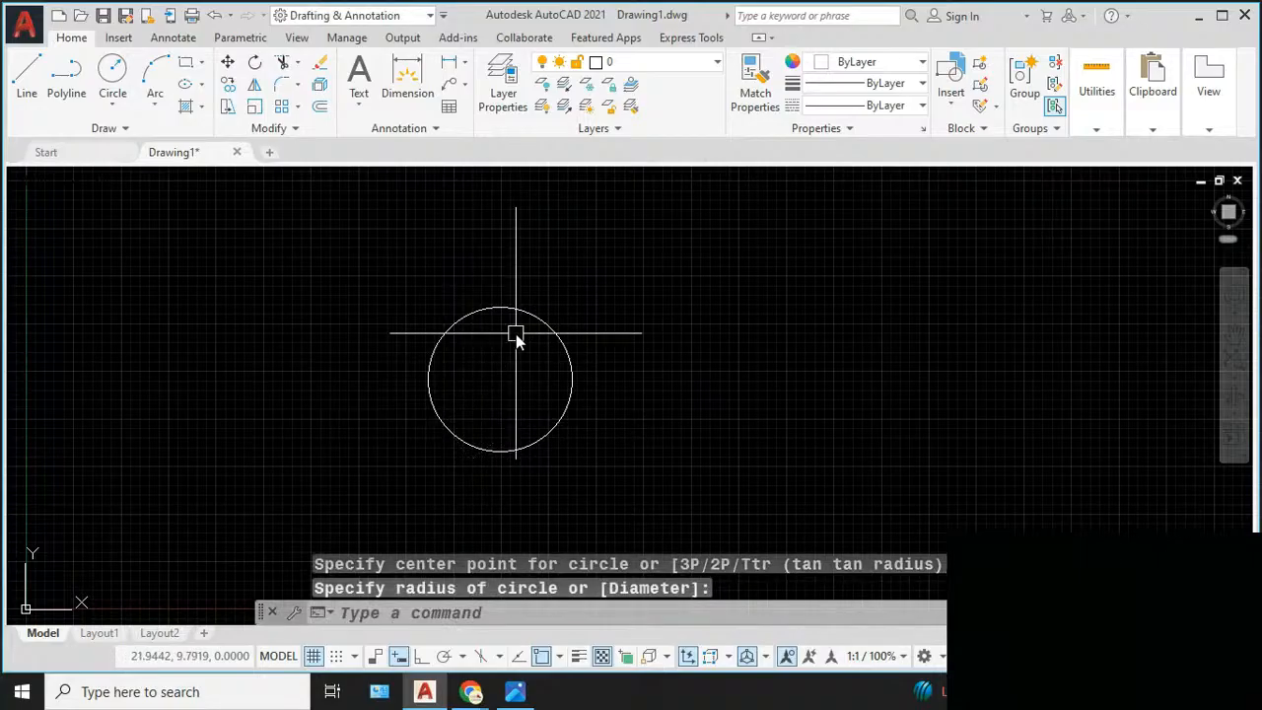
left_click(227, 62)
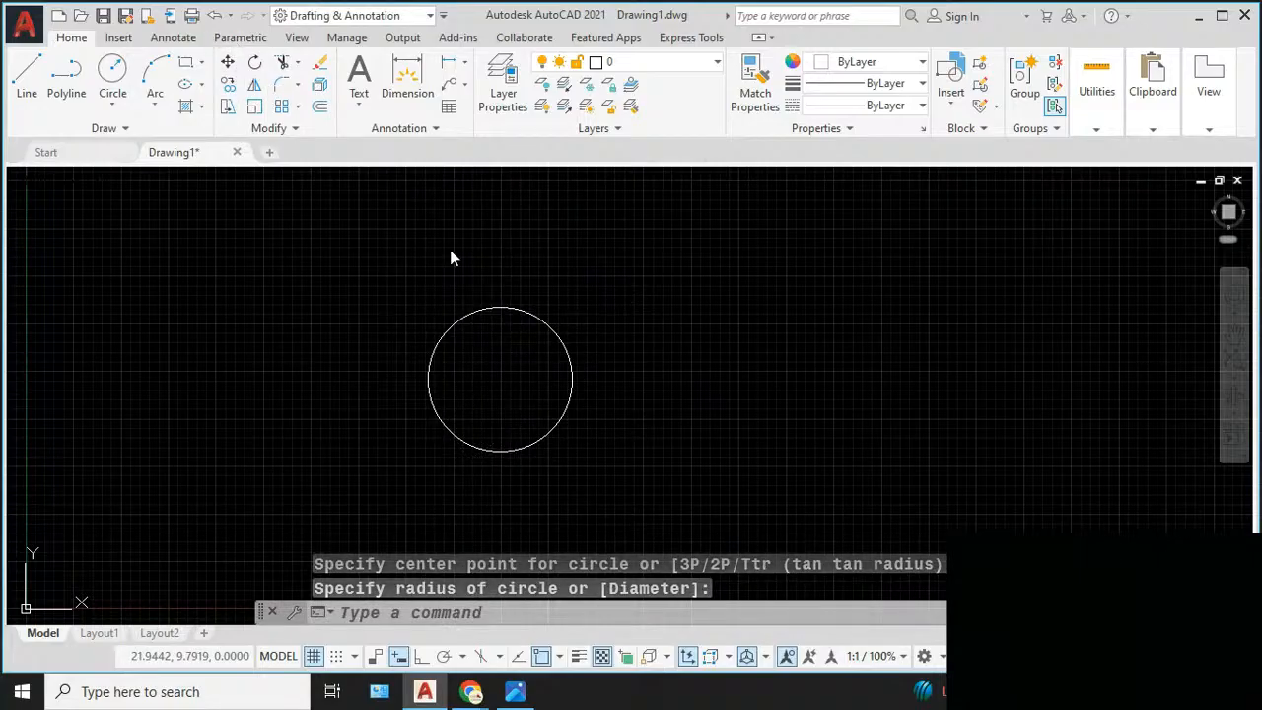
left_click(492, 314)
key("Return")
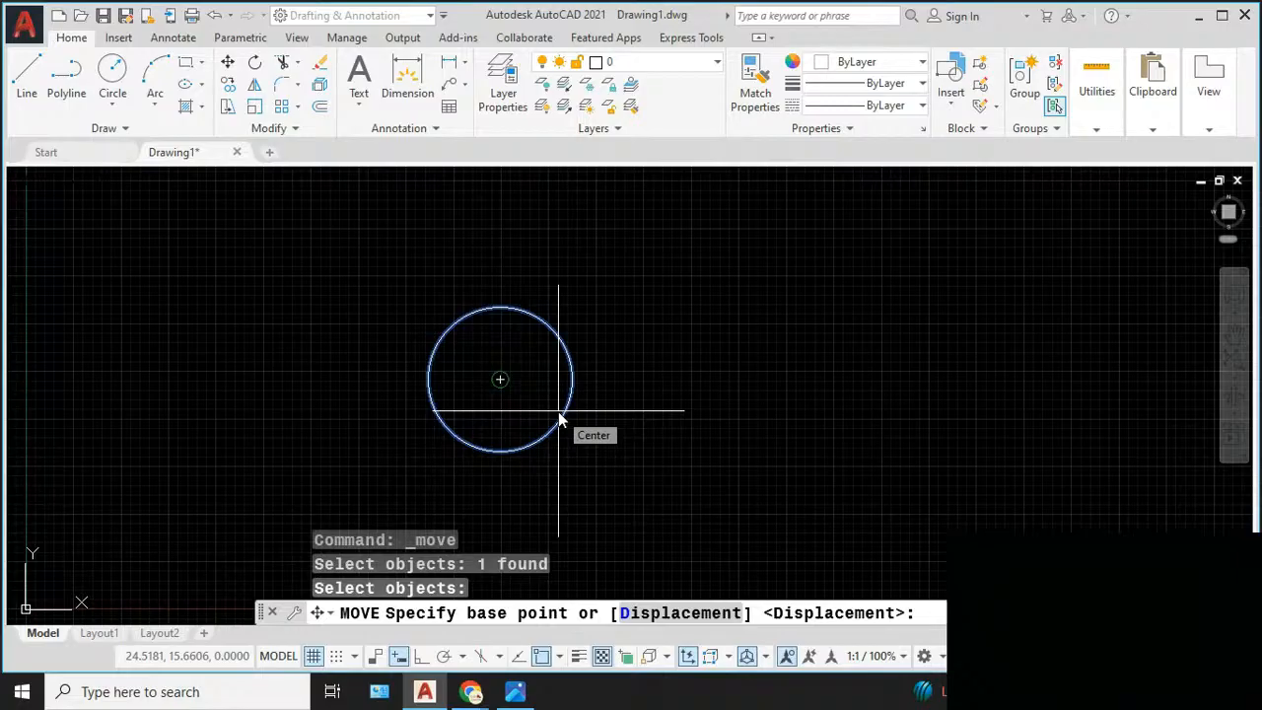
key("Escape")
key("Escape")
key("Escape")
key("Escape")
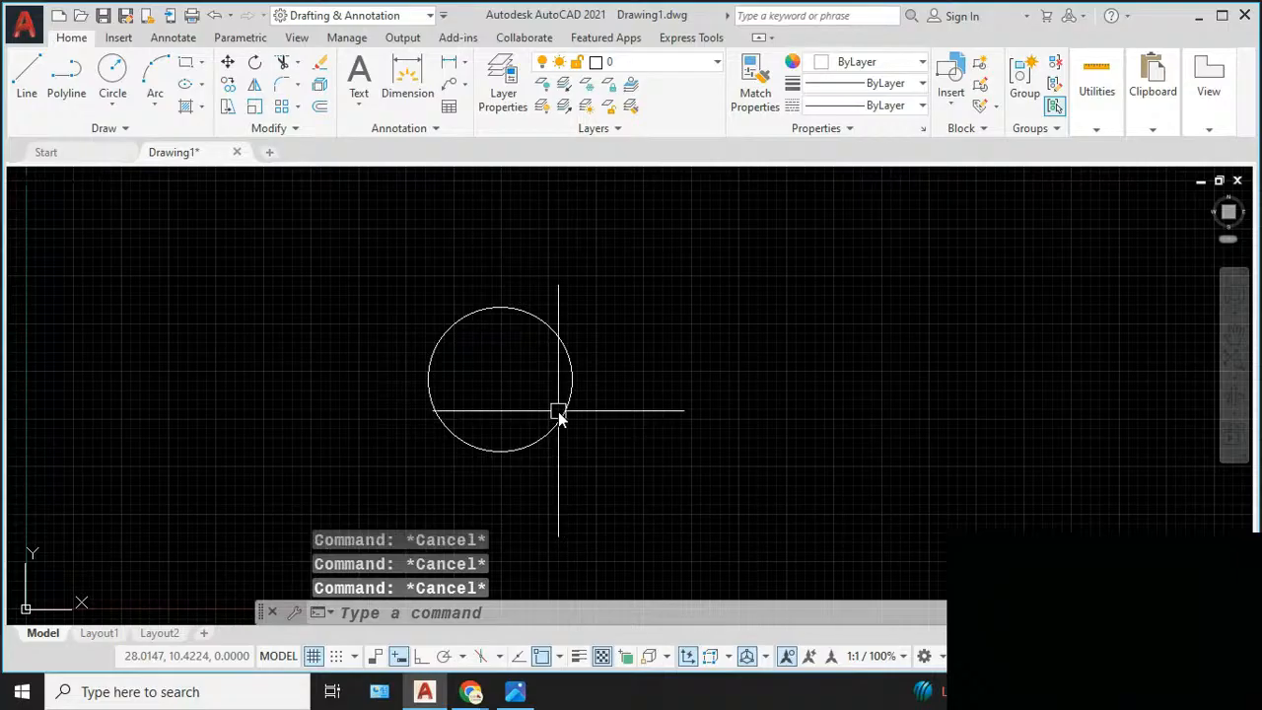
- Enable all 2D object snap modes and all 3D object snap modes in the drafting settings with the OSNAP command
type("OSNAP")
key("Return")
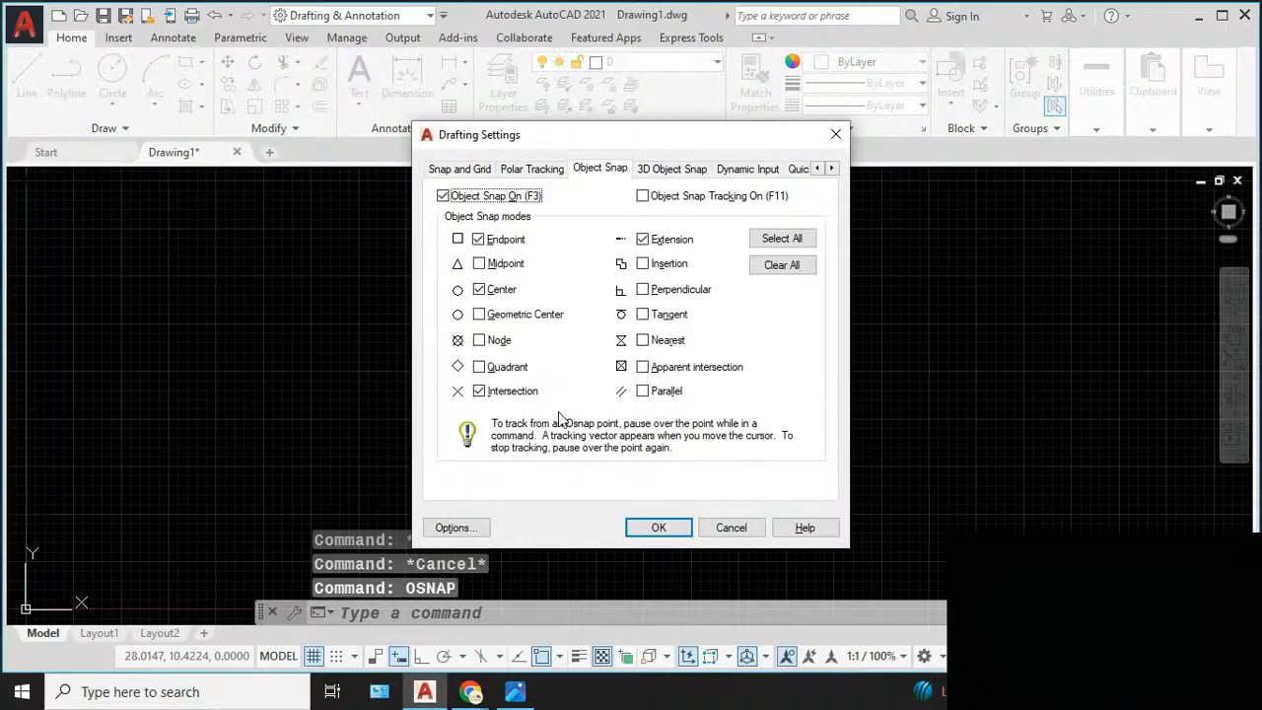
left_click(774, 238)
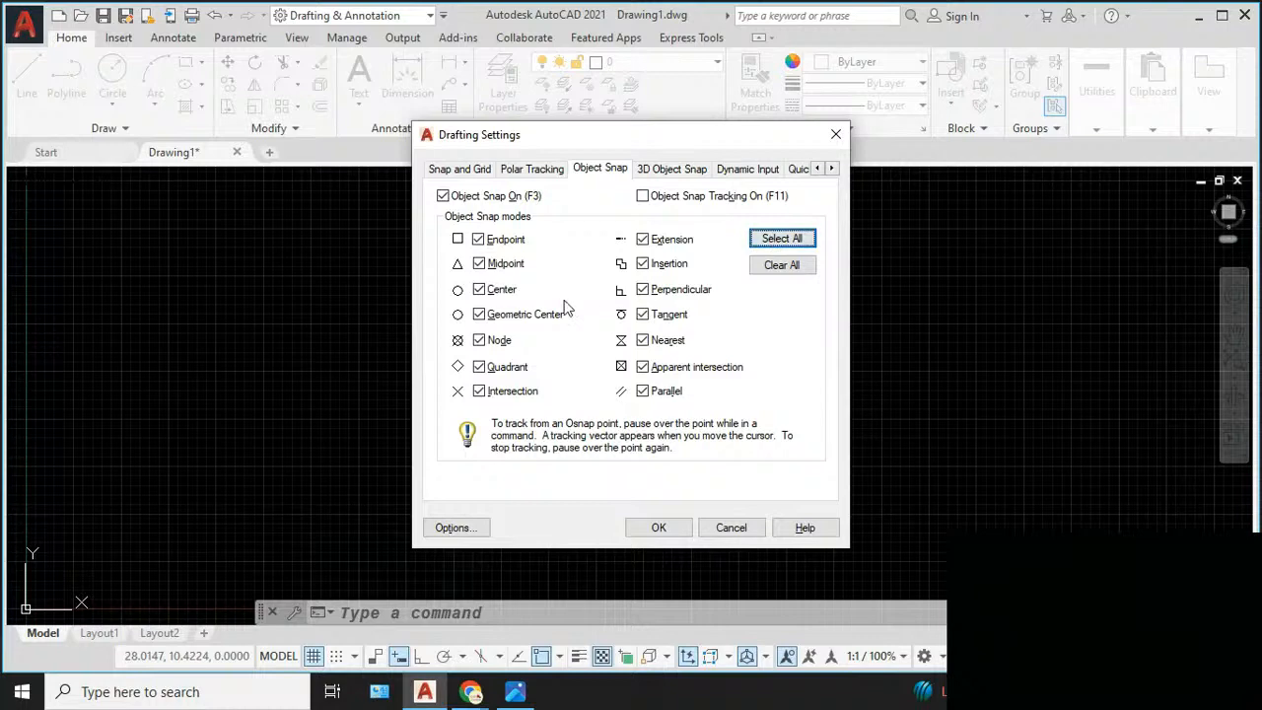
left_click(658, 172)
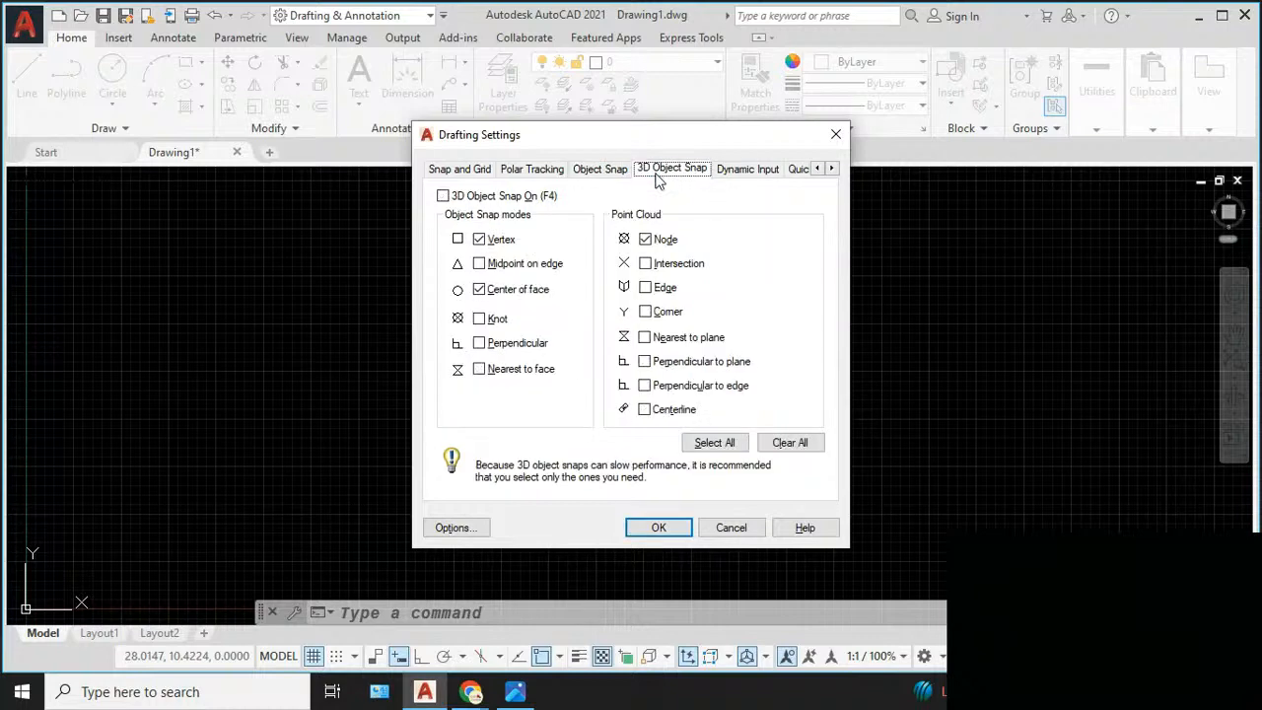
left_click(706, 446)
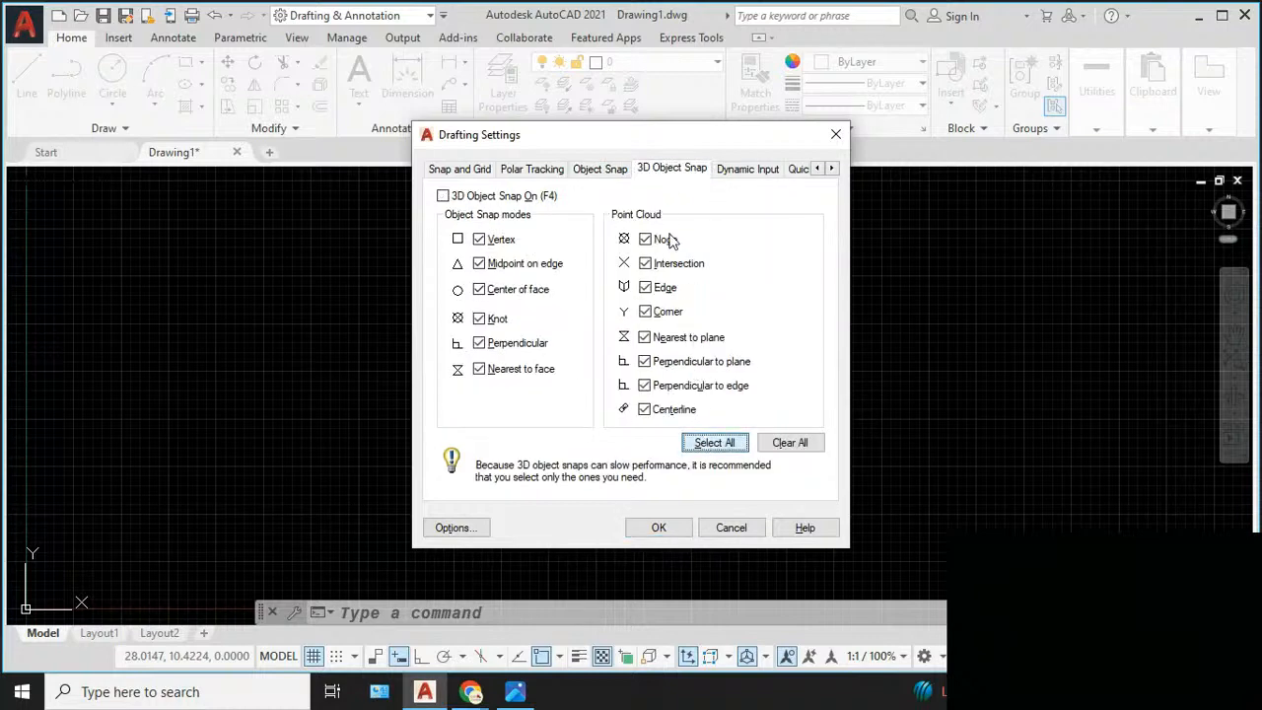
left_click(613, 171)
left_click(681, 170)
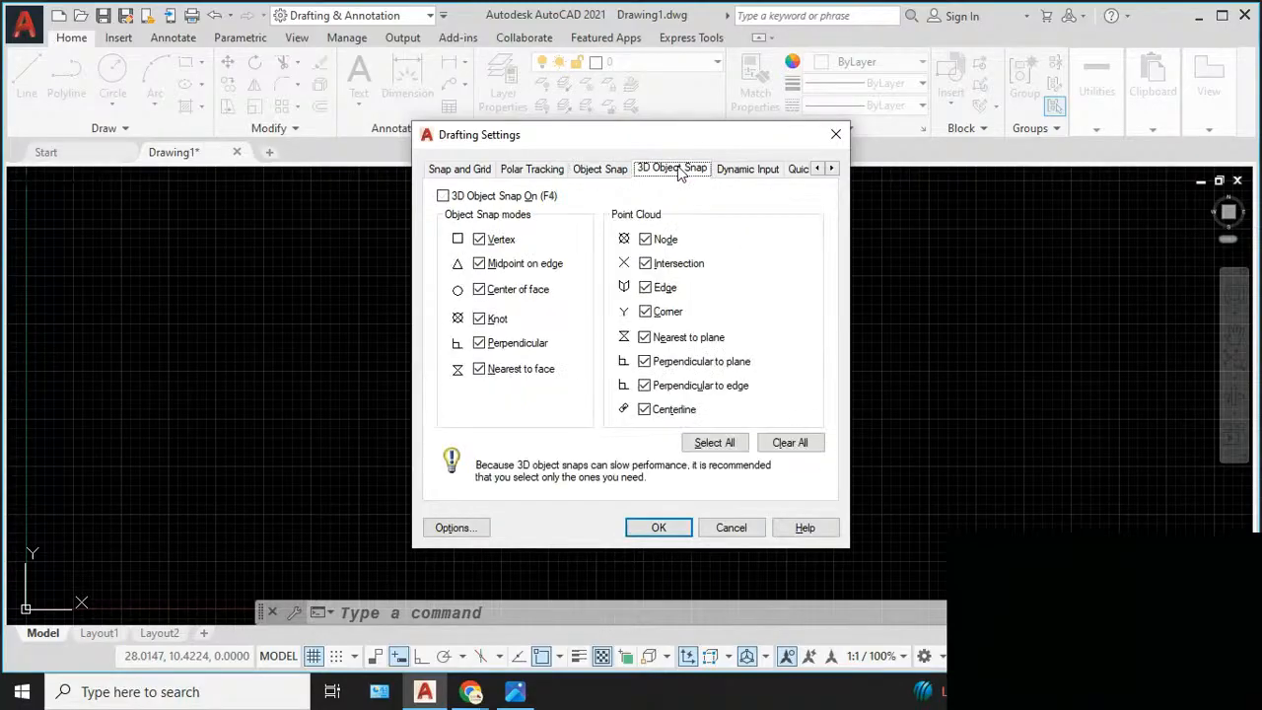
left_click(596, 173)
left_click(686, 171)
left_click(671, 528)
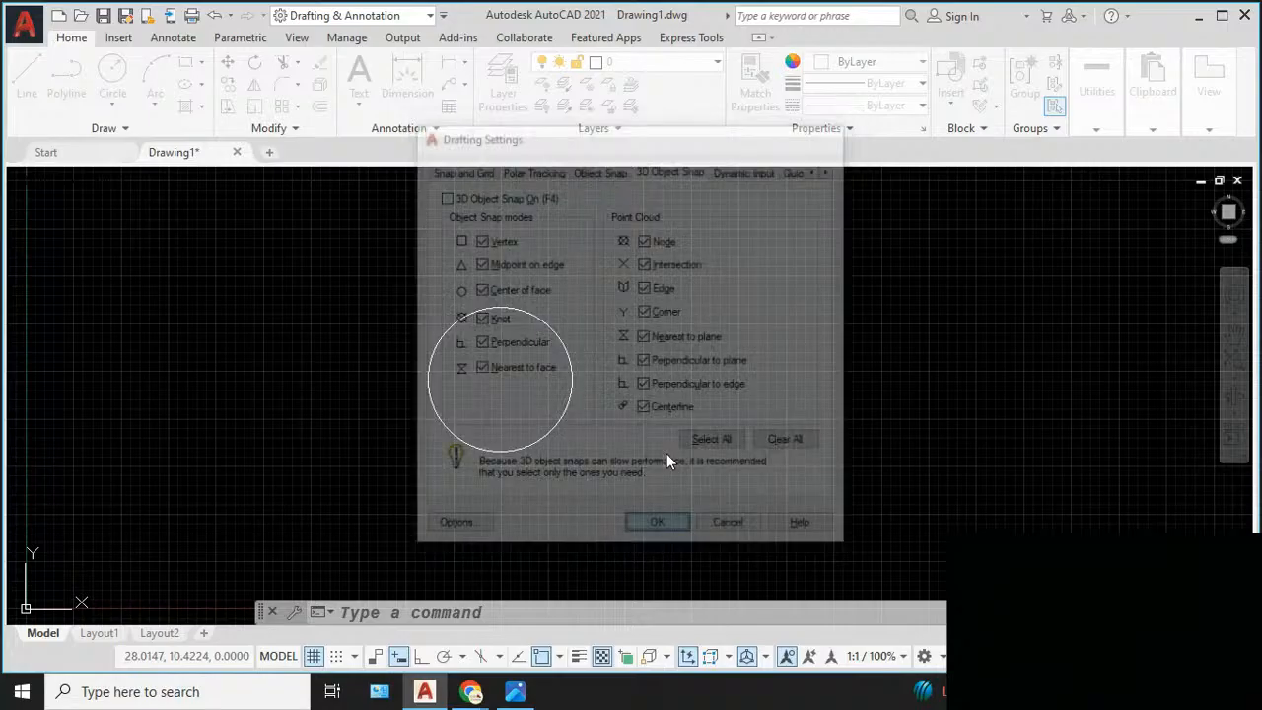
- Start moving the circle, check the snap at its centre as a base point, and cancel the move
left_click(227, 61)
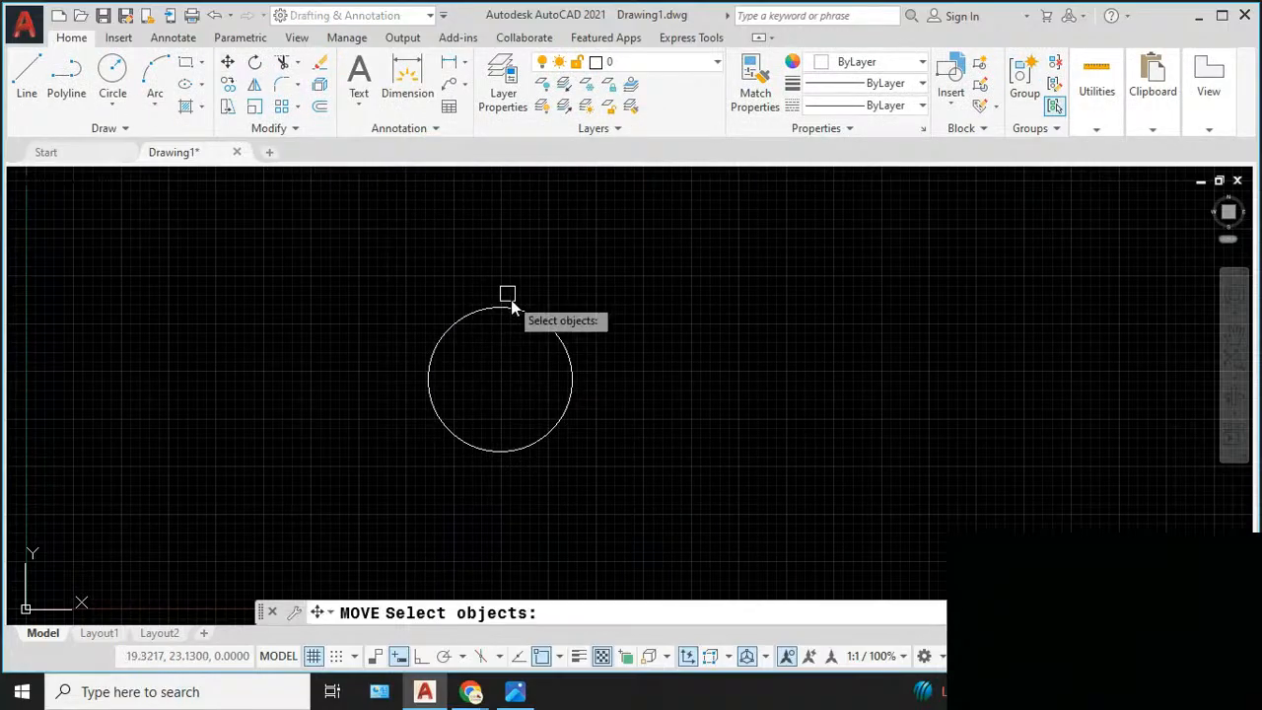
left_click(516, 309)
key("Return")
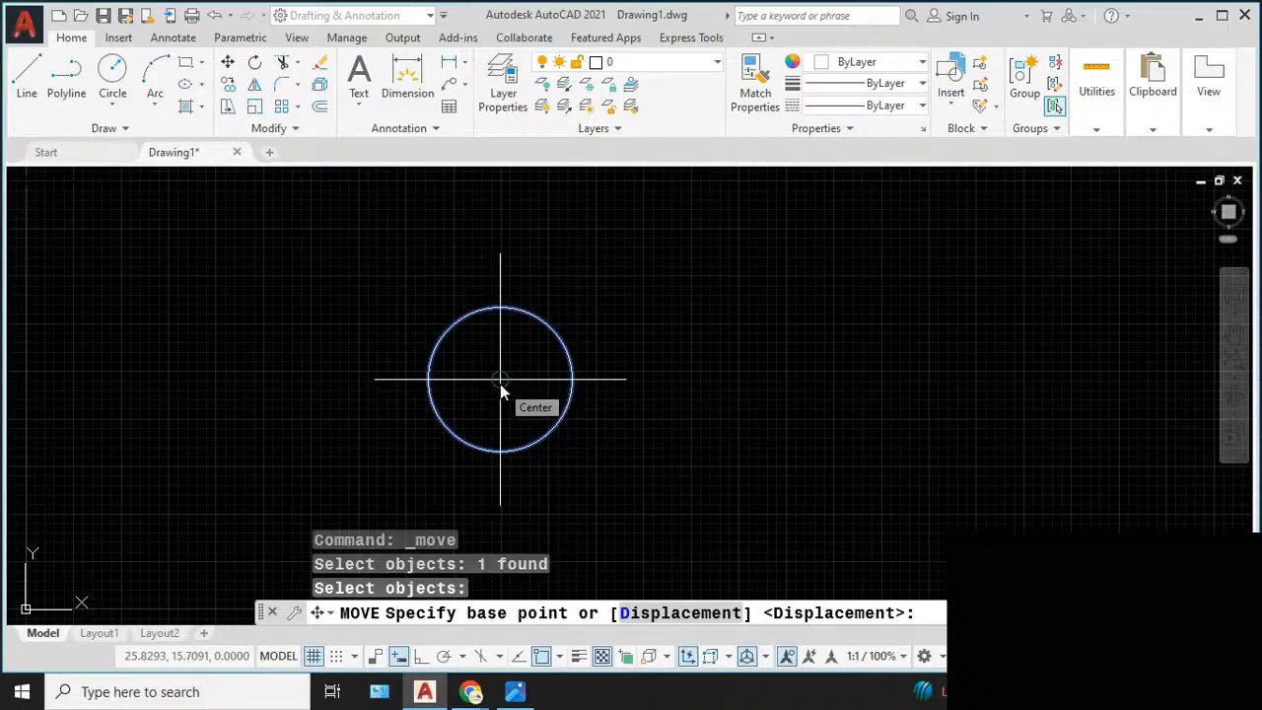
key("Escape")
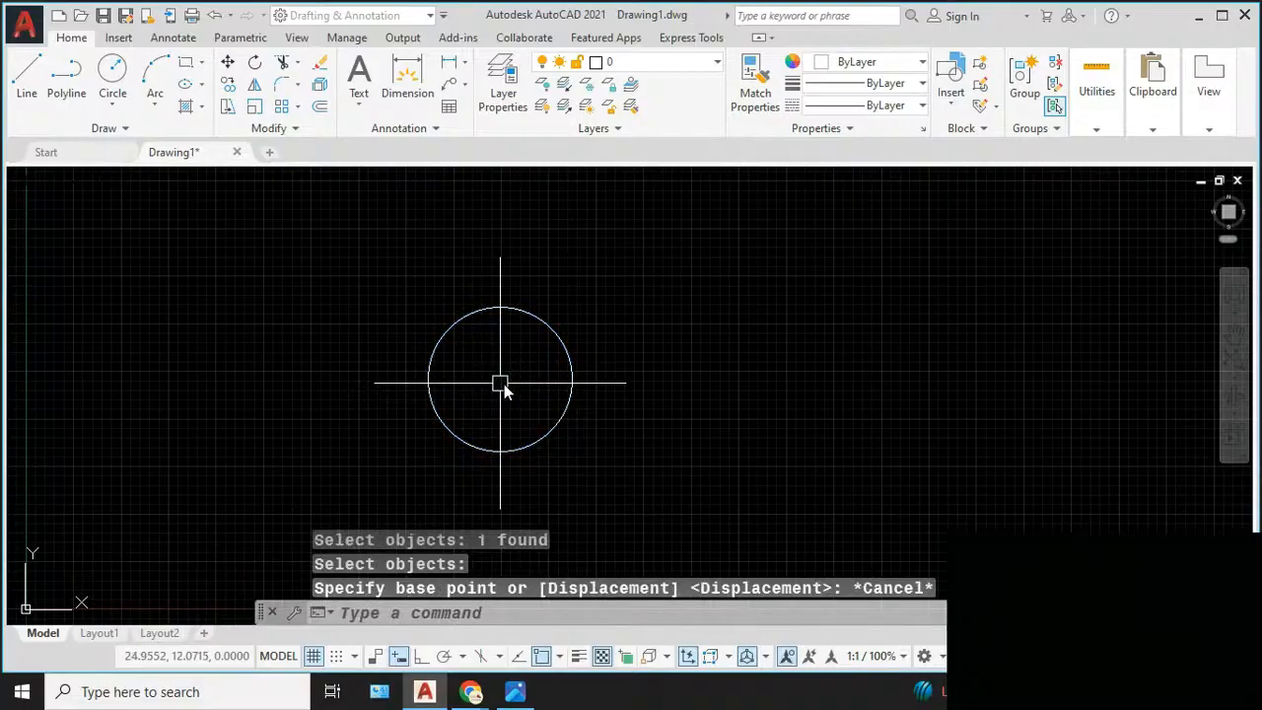
key("Escape")
key("Escape")
- Erase the circle and turn off the grid display in the drawing area
left_click(546, 329)
type("E")
key("Return")
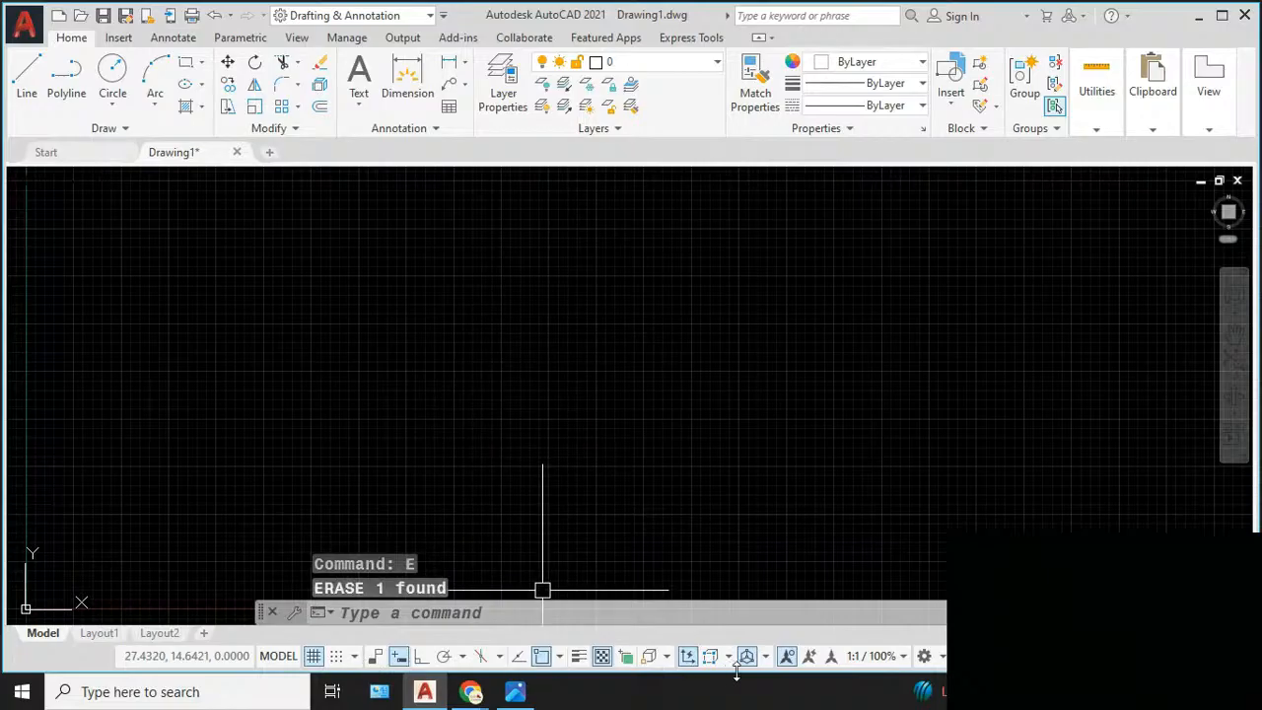
left_click(310, 658)
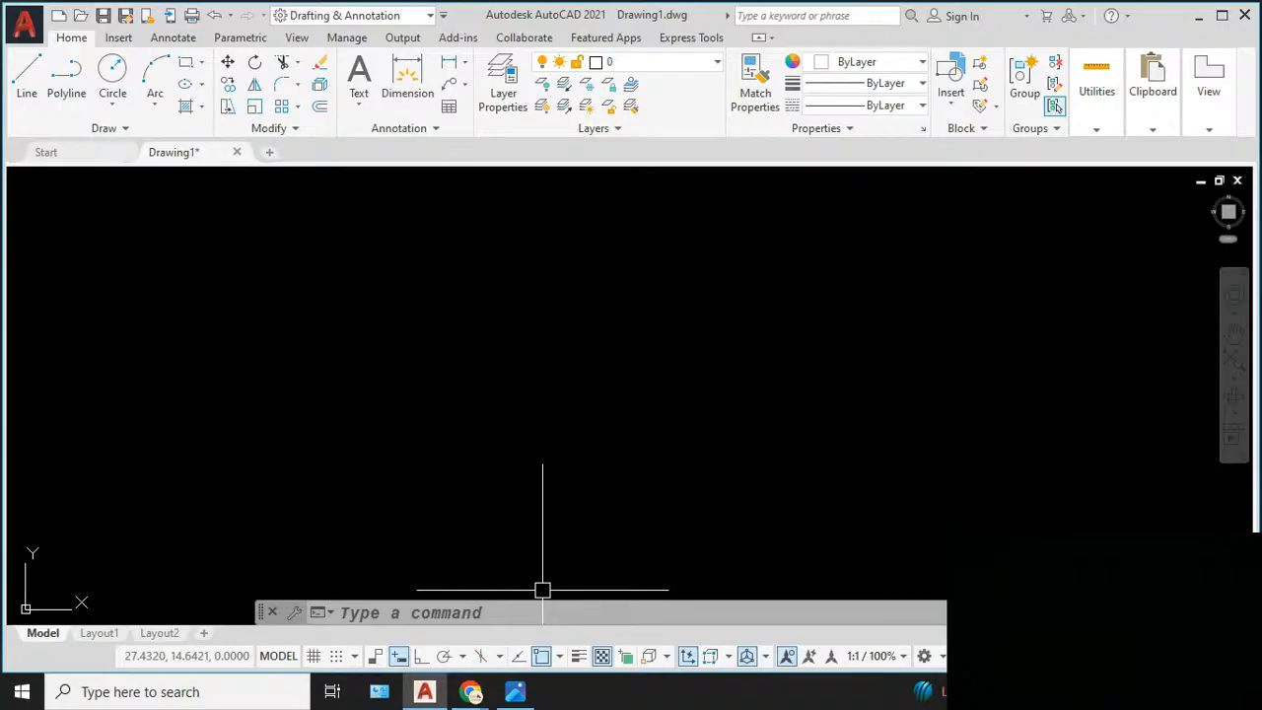
- Hide the Infer Constraints, Gizmo and Annotation Visibility tools from the status bar and review the remaining entries
left_click(1245, 657)
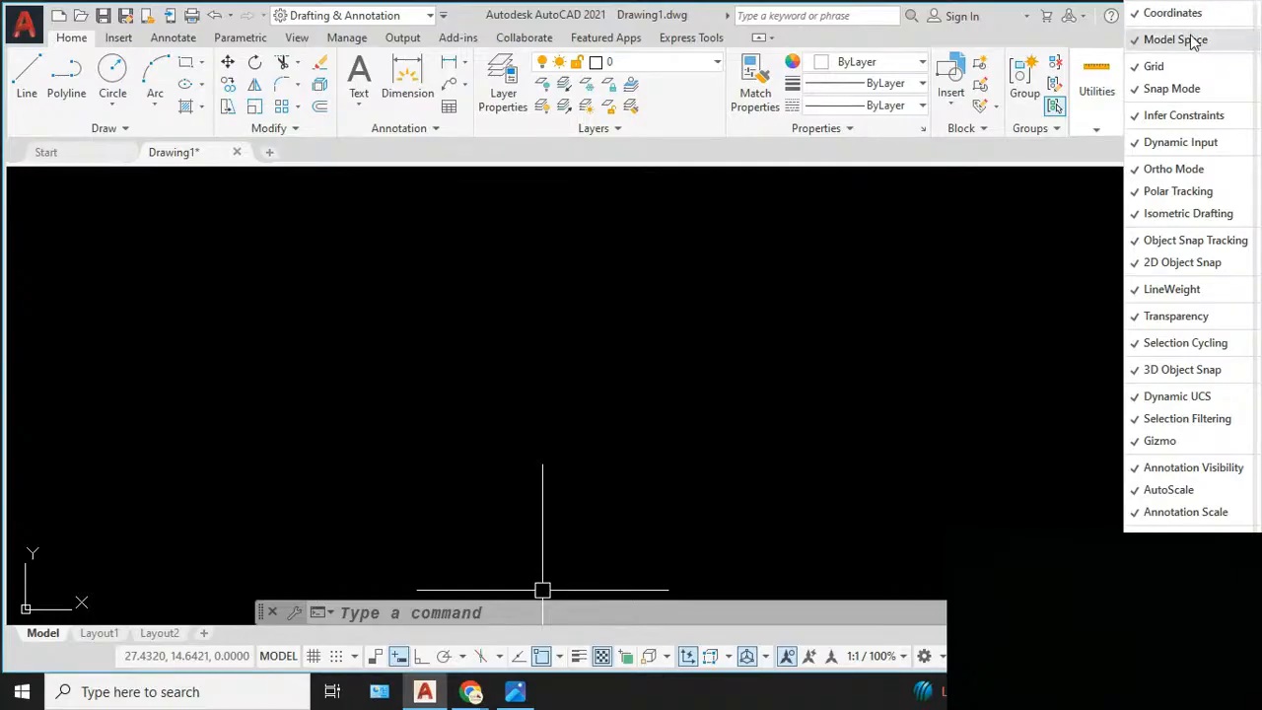
left_click(1195, 117)
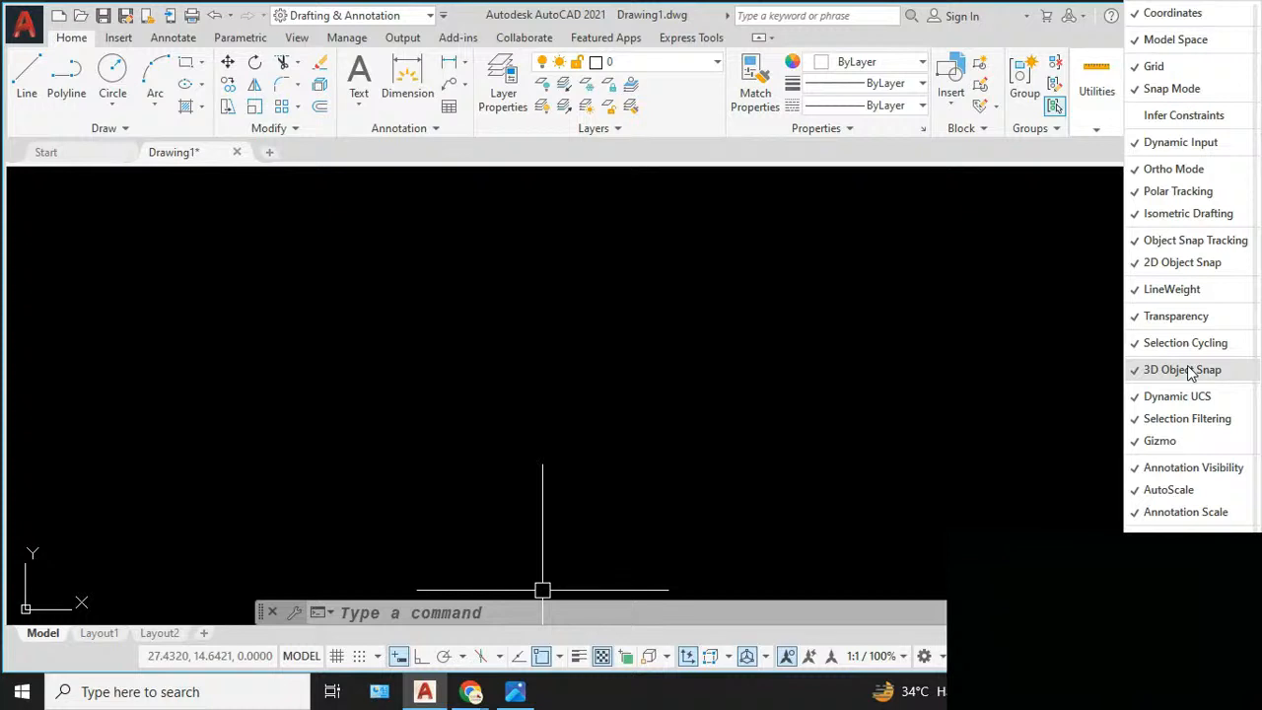
left_click(1178, 446)
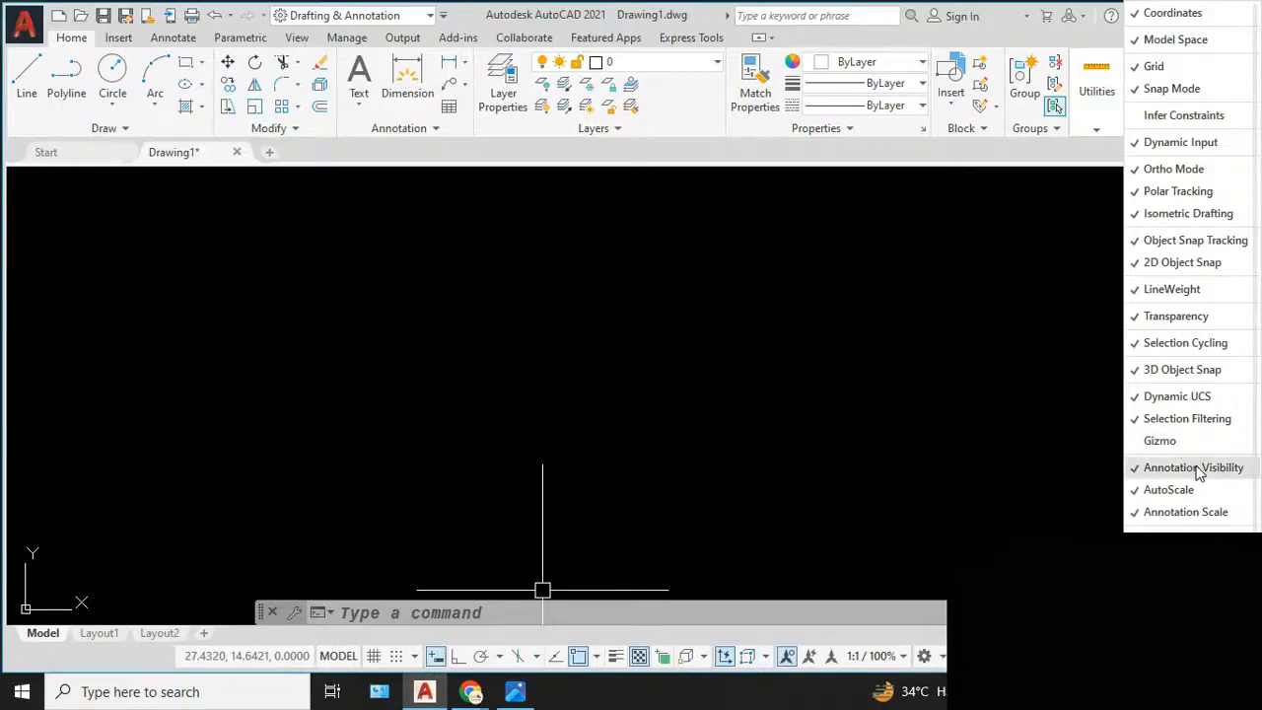
left_click(1198, 469)
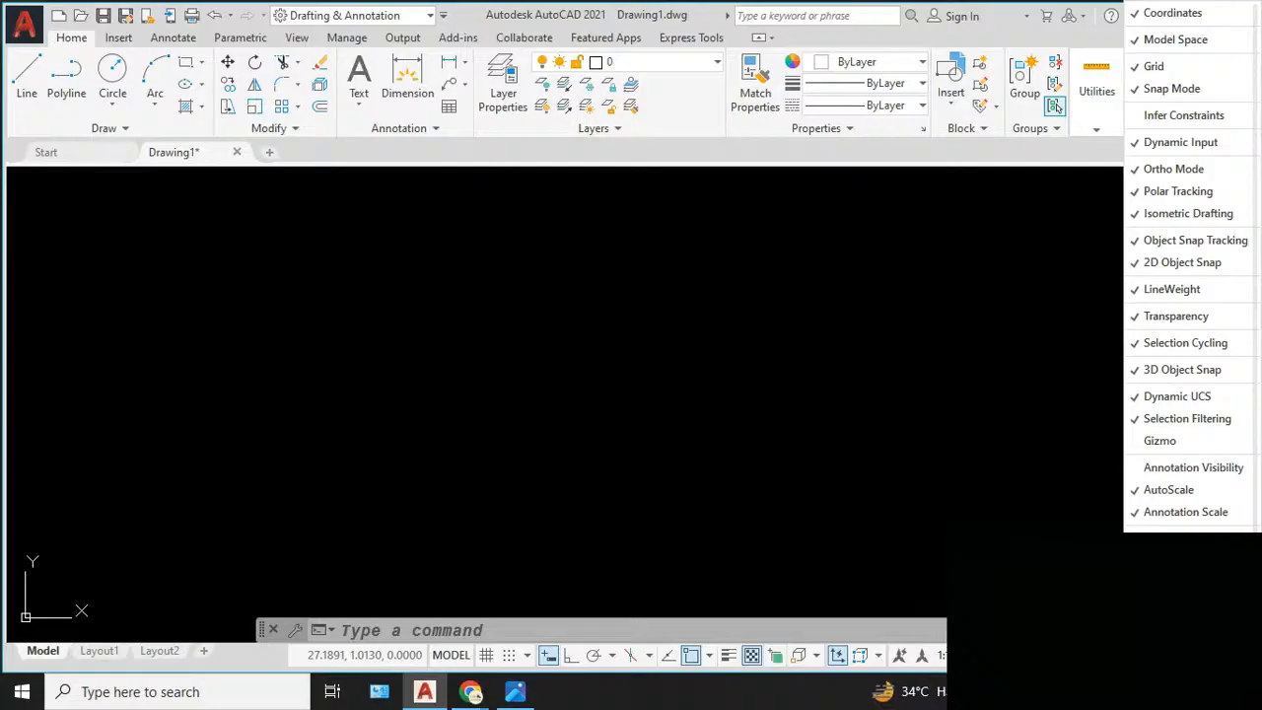
left_click(1043, 435)
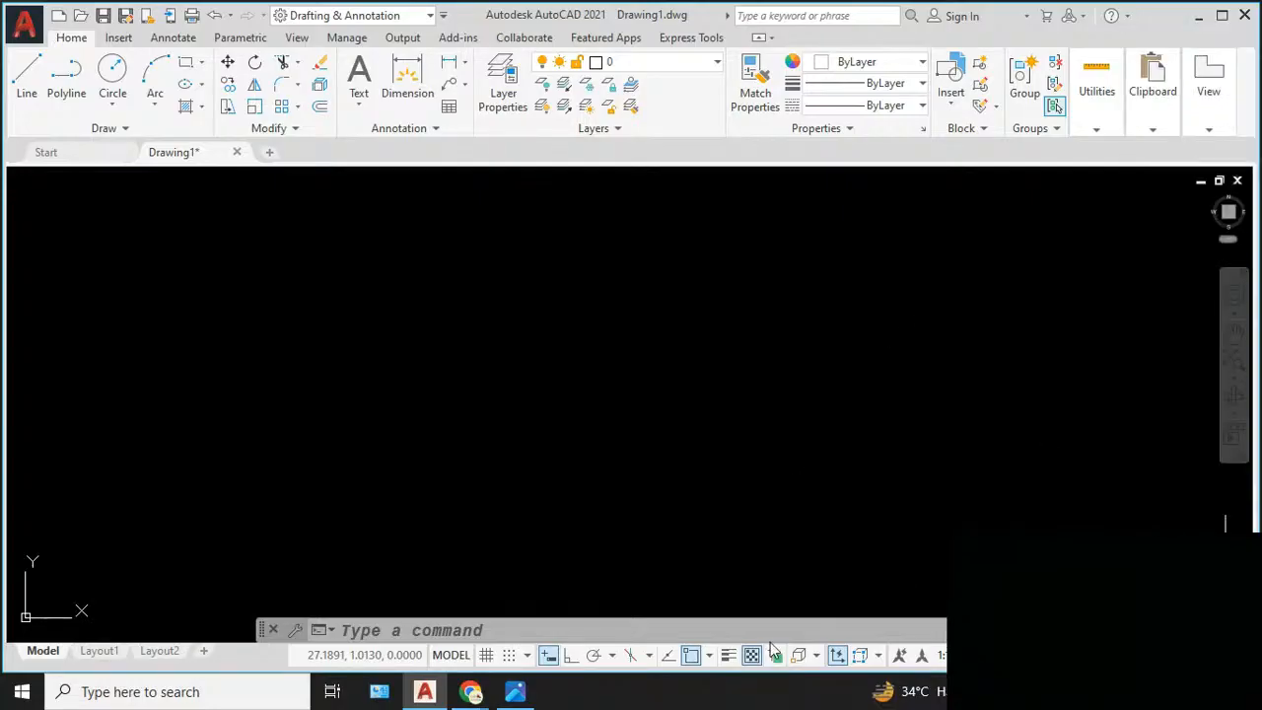
left_click(1243, 655)
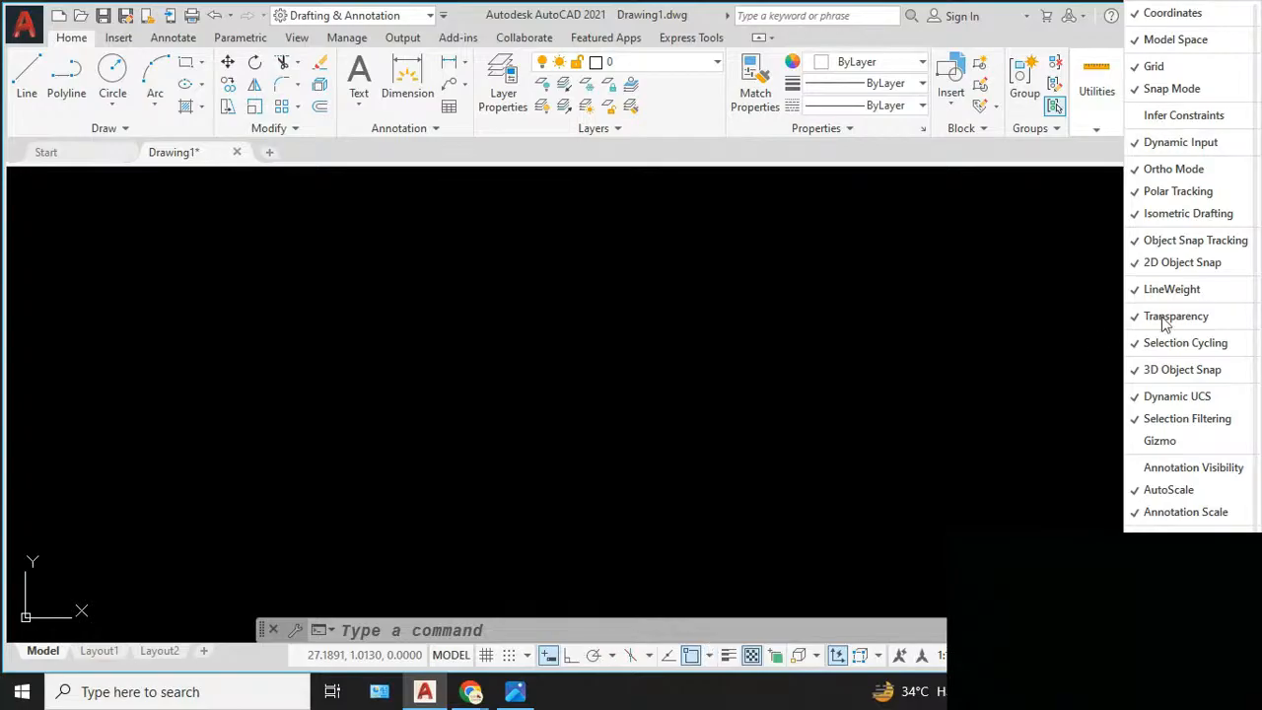
left_click(818, 273)
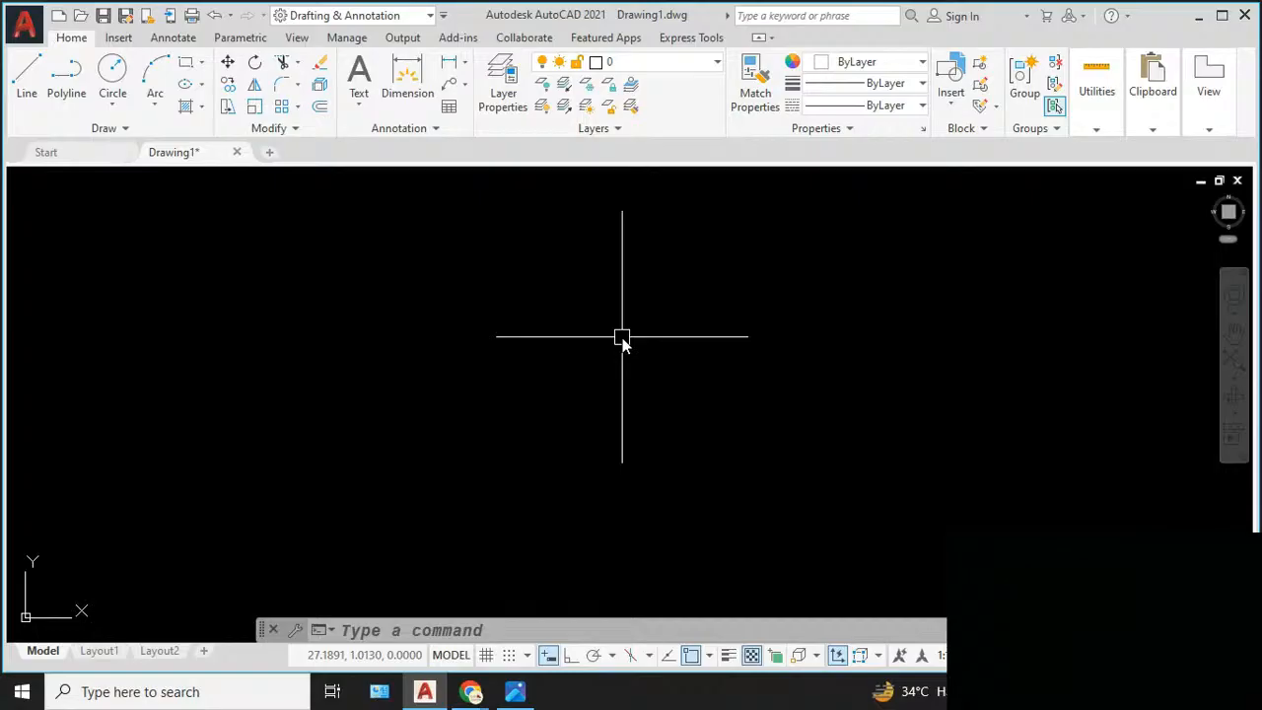
- Open the Options dialog with the OP command and close it without changes
type("OP")
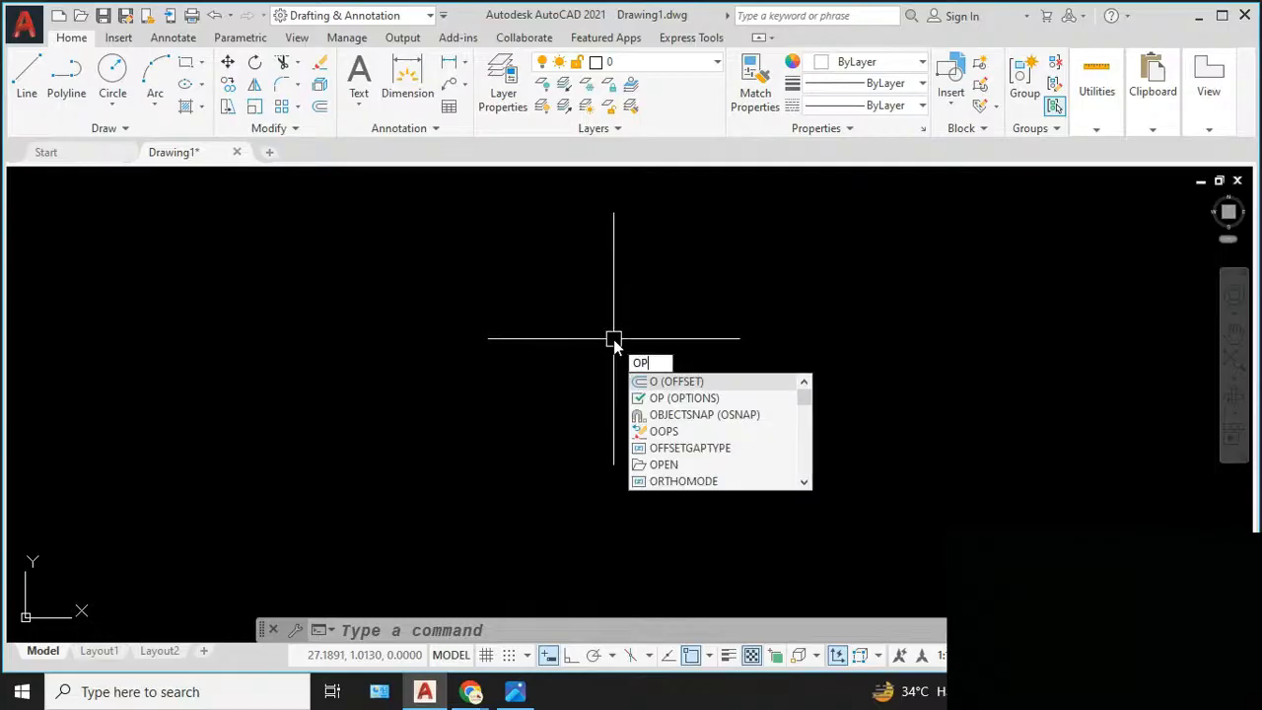
key("Return")
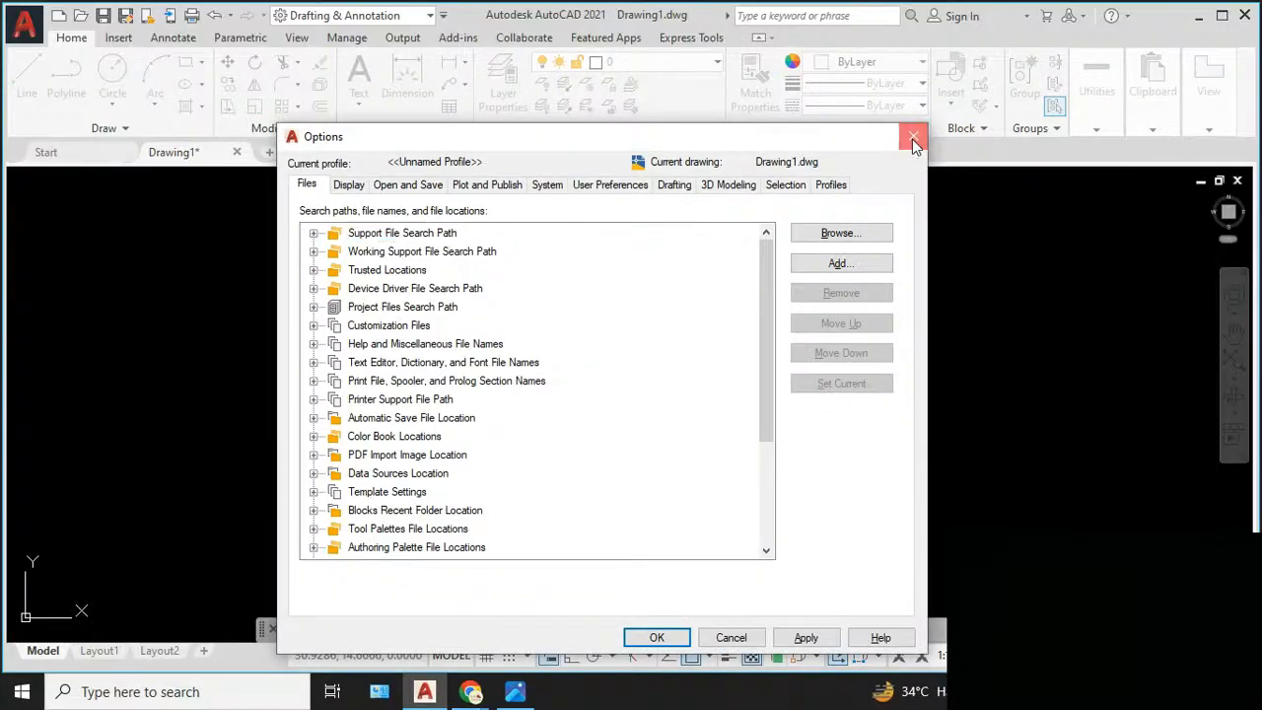
left_click(914, 138)
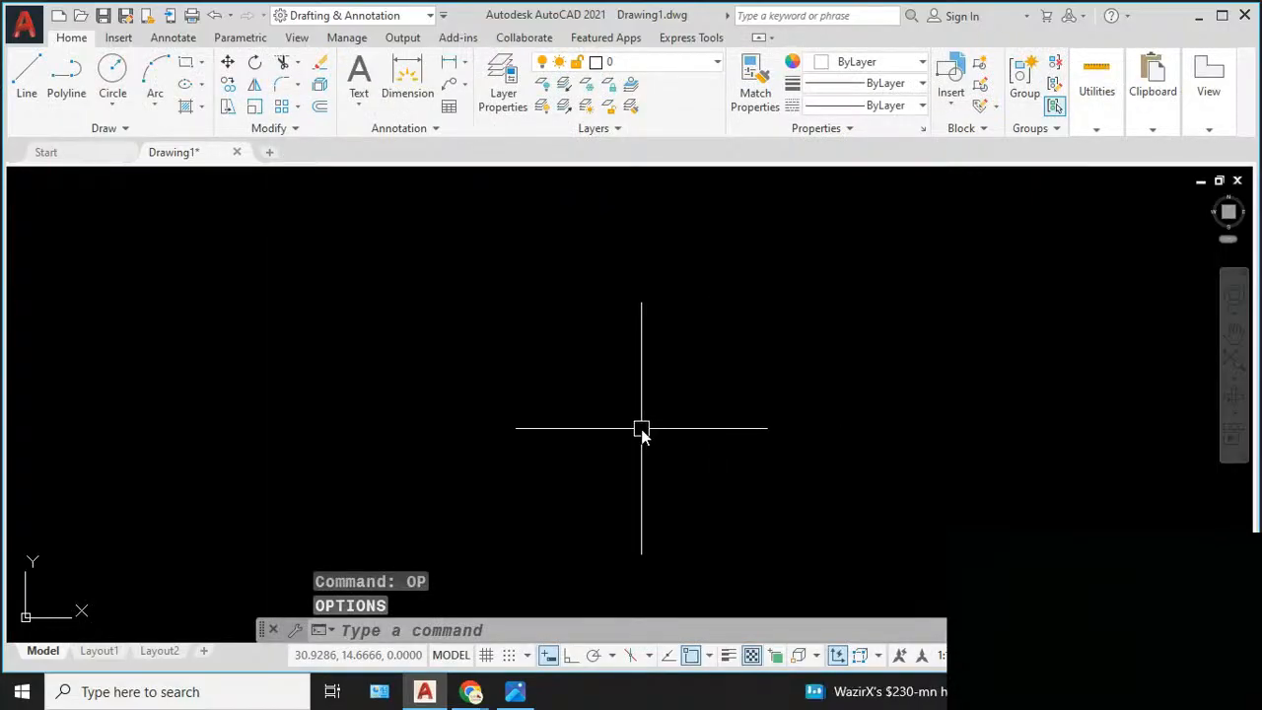
- Turn off dynamic input, check the command suggestions for CH, and clear the entry
key("F12")
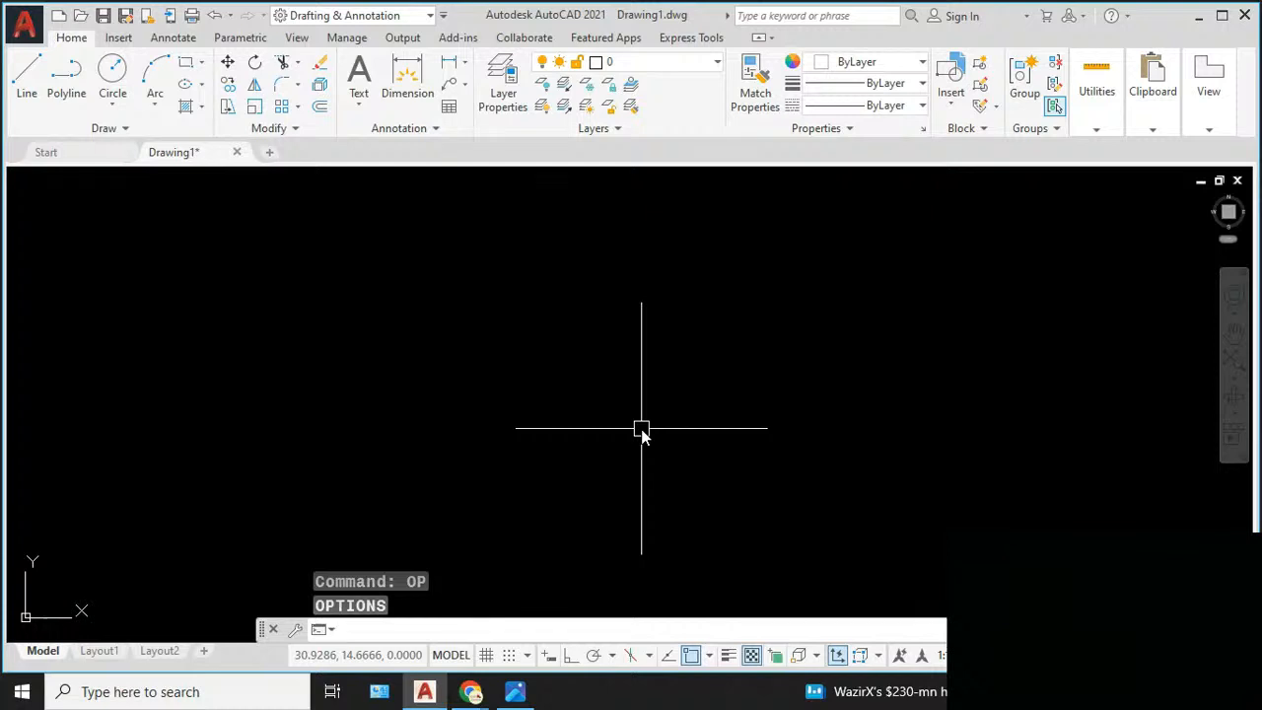
type("CH")
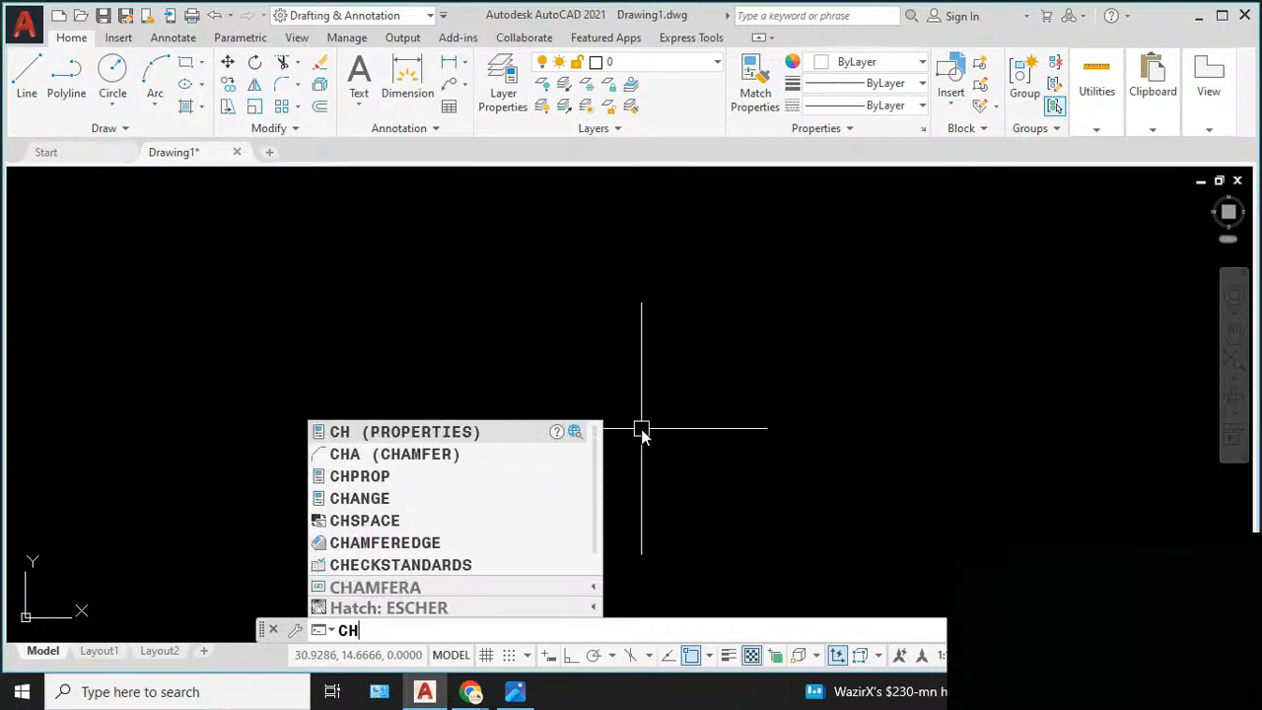
key("BackSpace")
key("BackSpace")
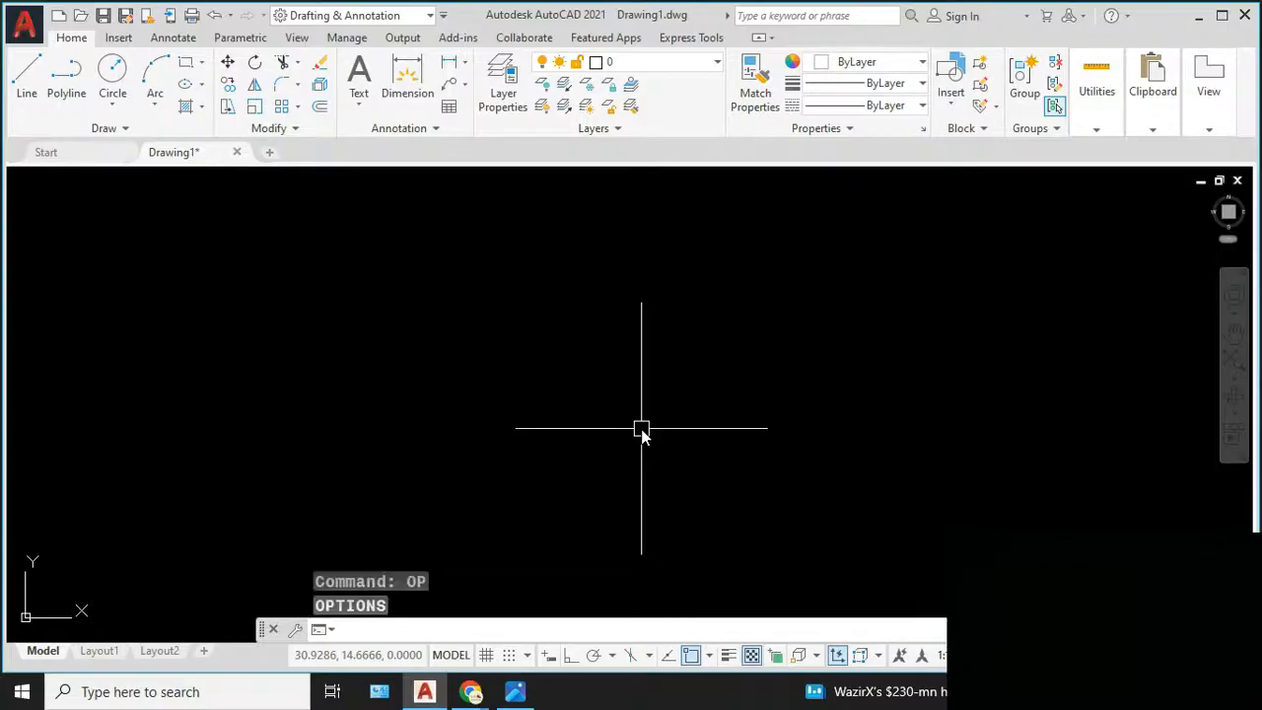
- Reopen the Options dialog with OP, review the settings categories from Display through Selection, and apply and accept them
type("OP")
key("Return")
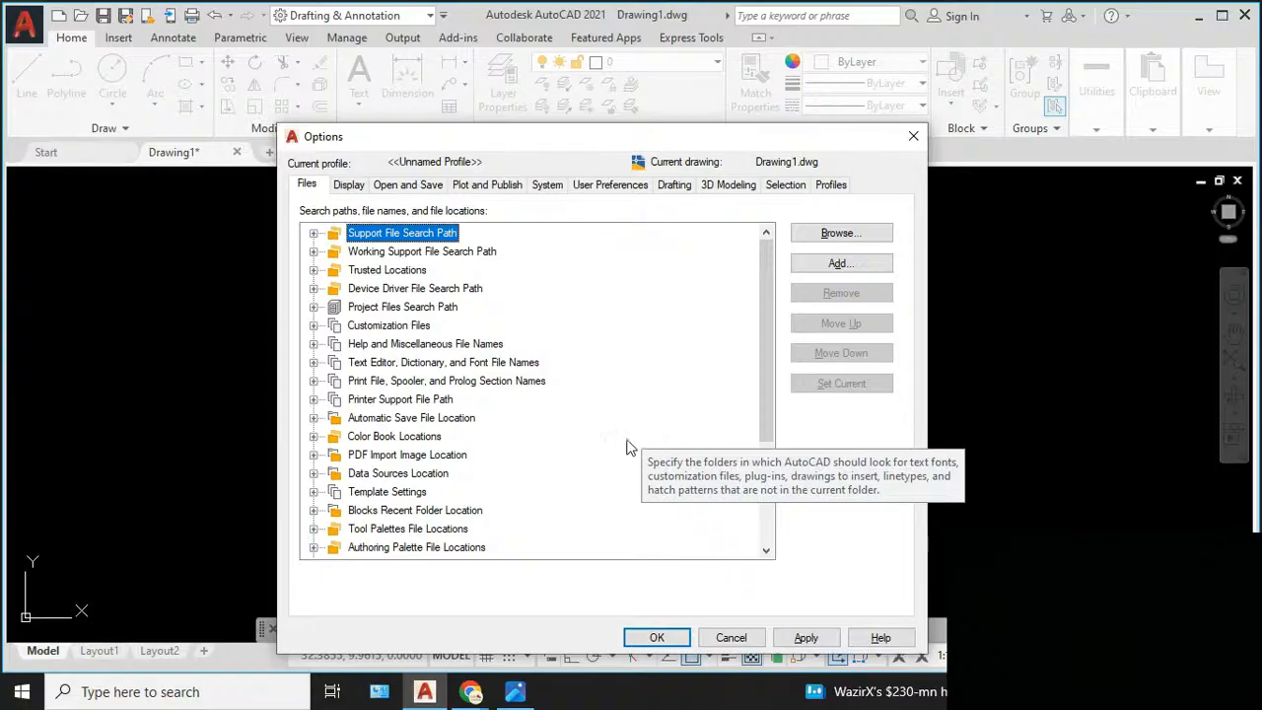
left_click(348, 186)
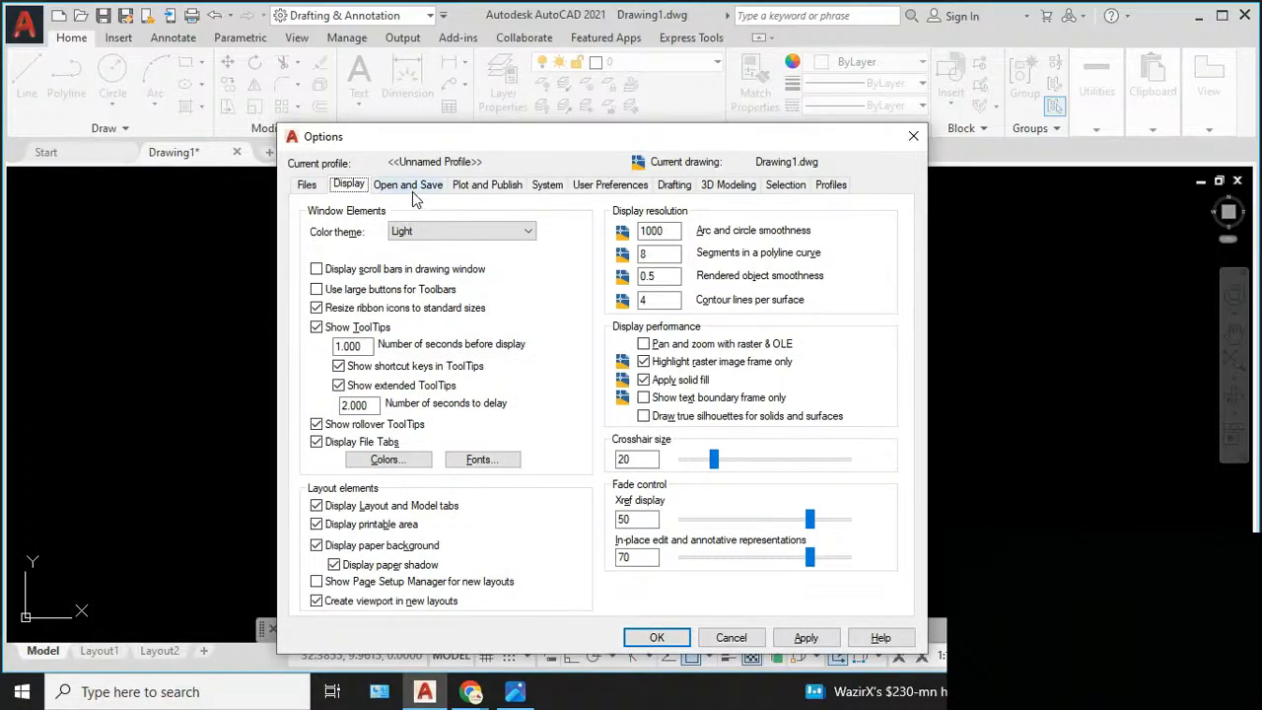
left_click(413, 186)
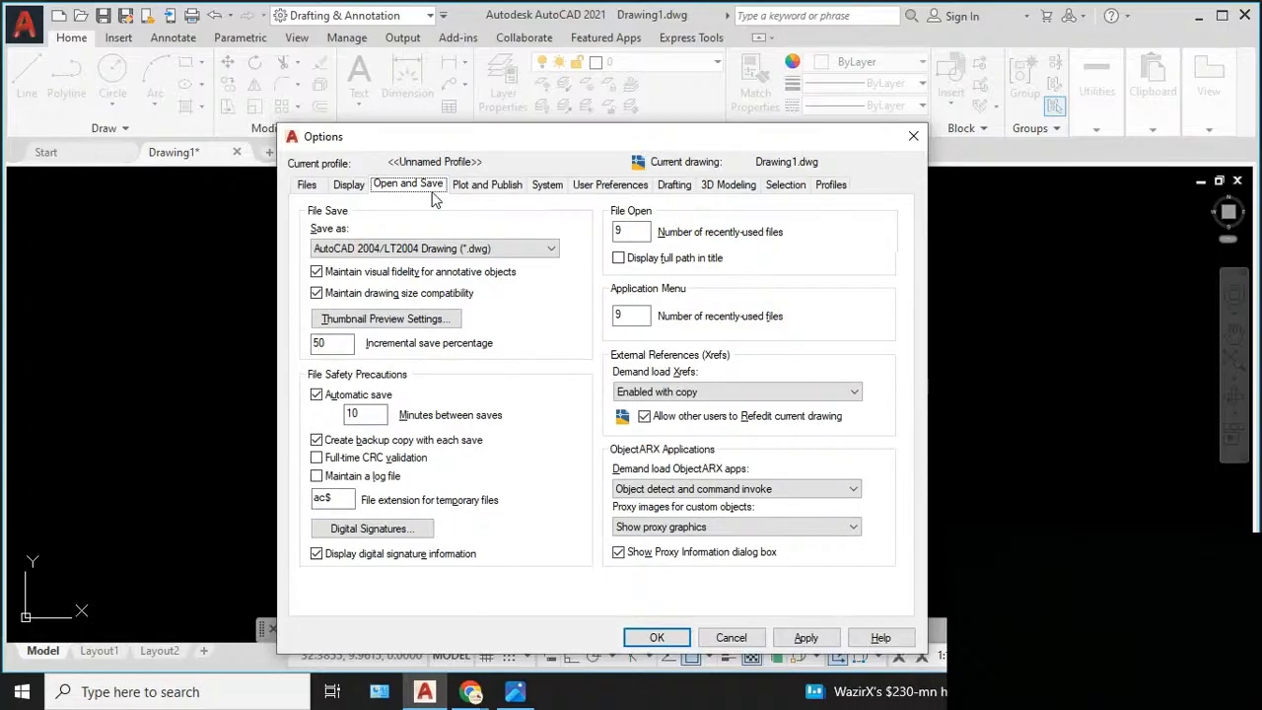
left_click(483, 187)
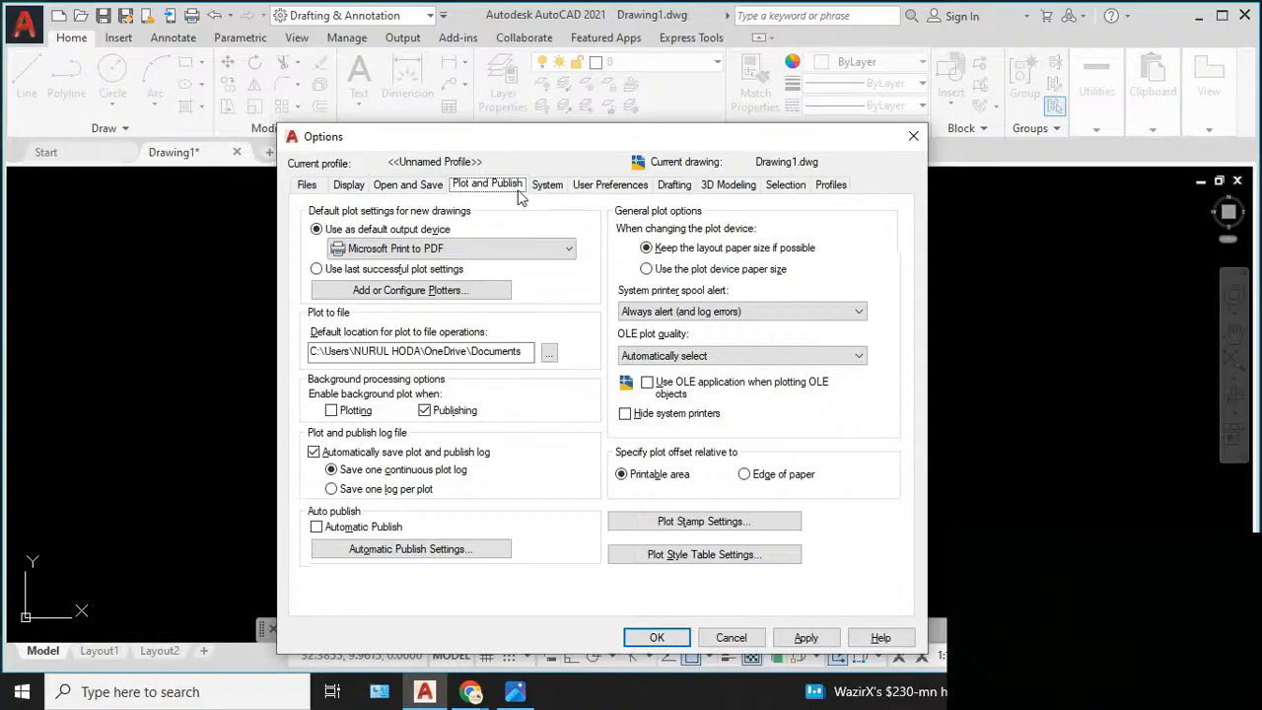
left_click(552, 192)
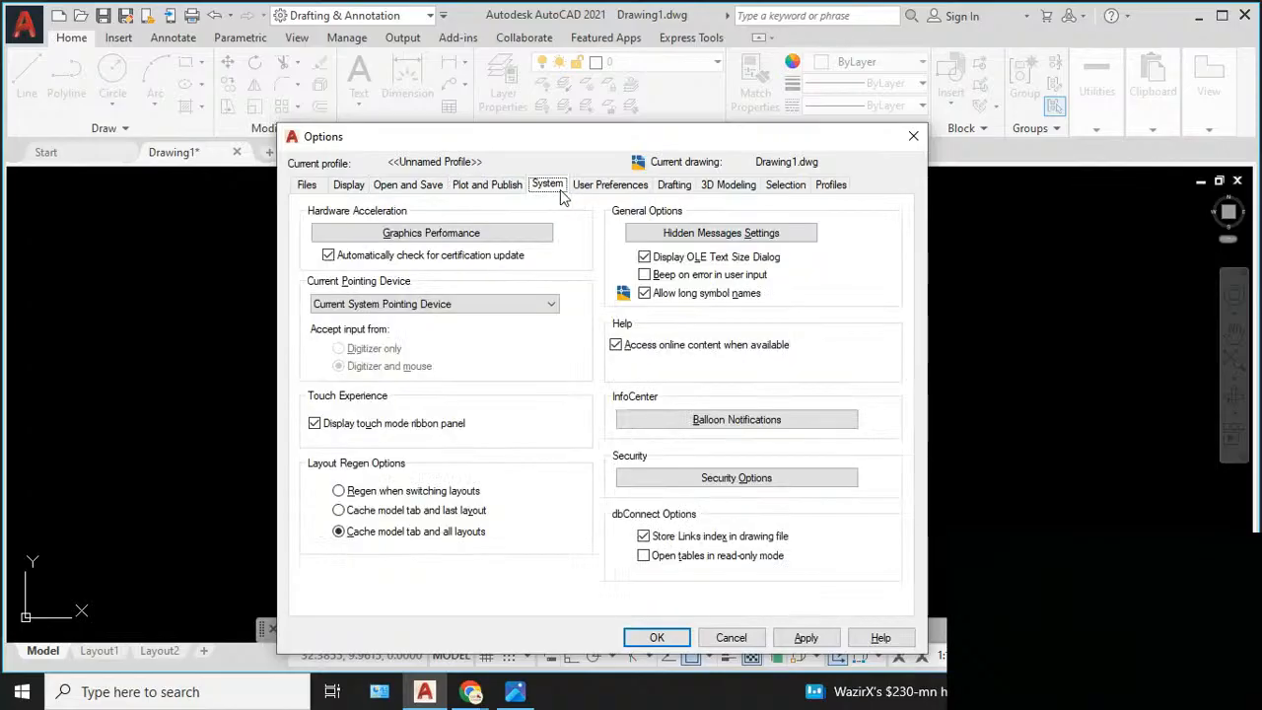
left_click(605, 187)
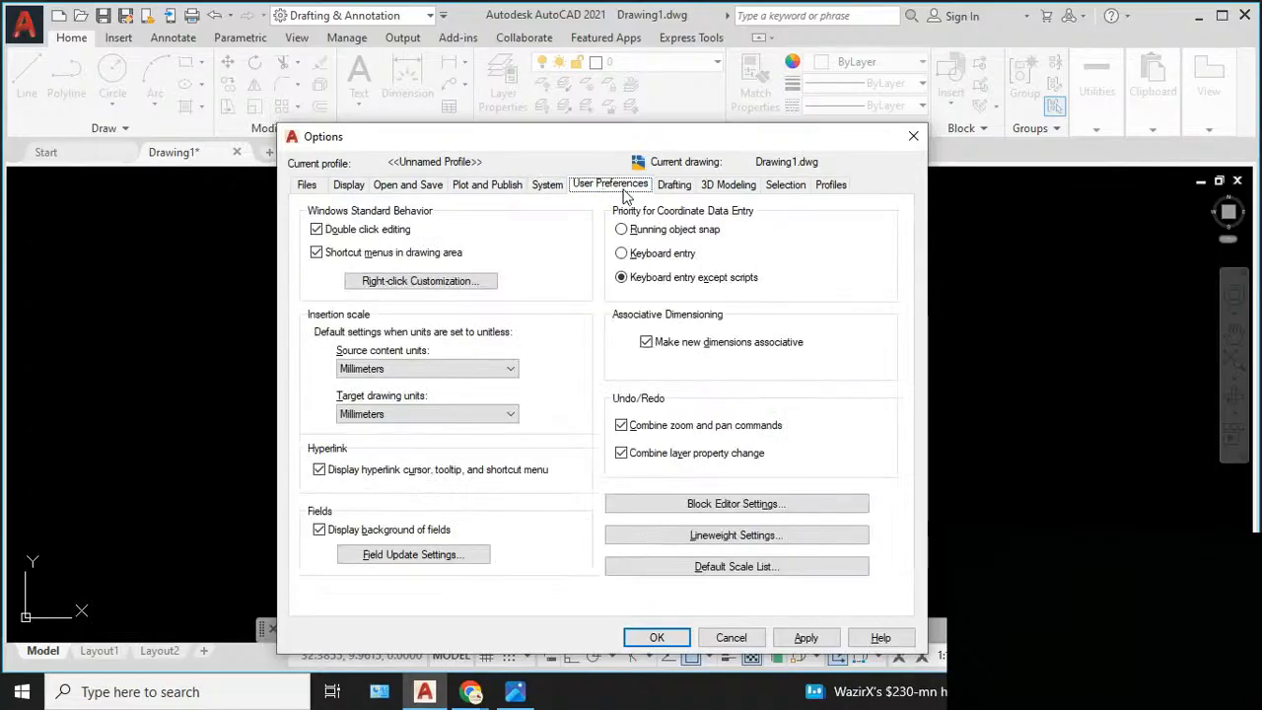
left_click(679, 188)
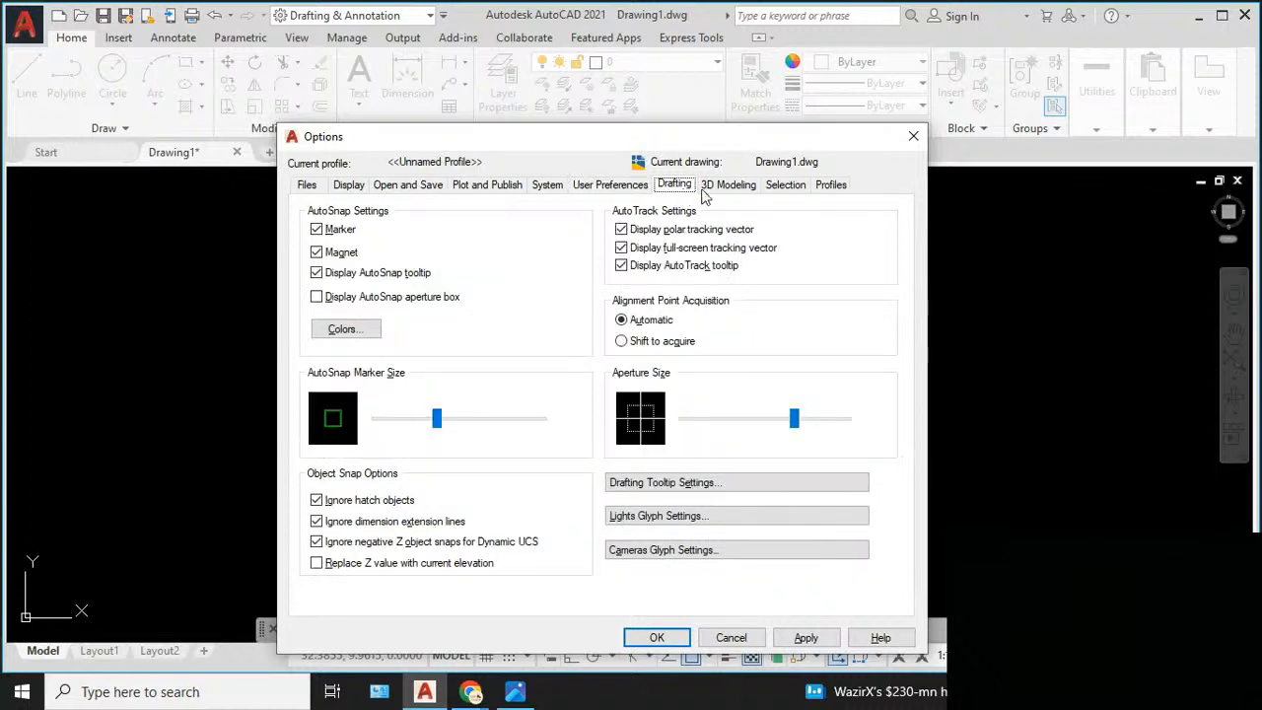
left_click(729, 187)
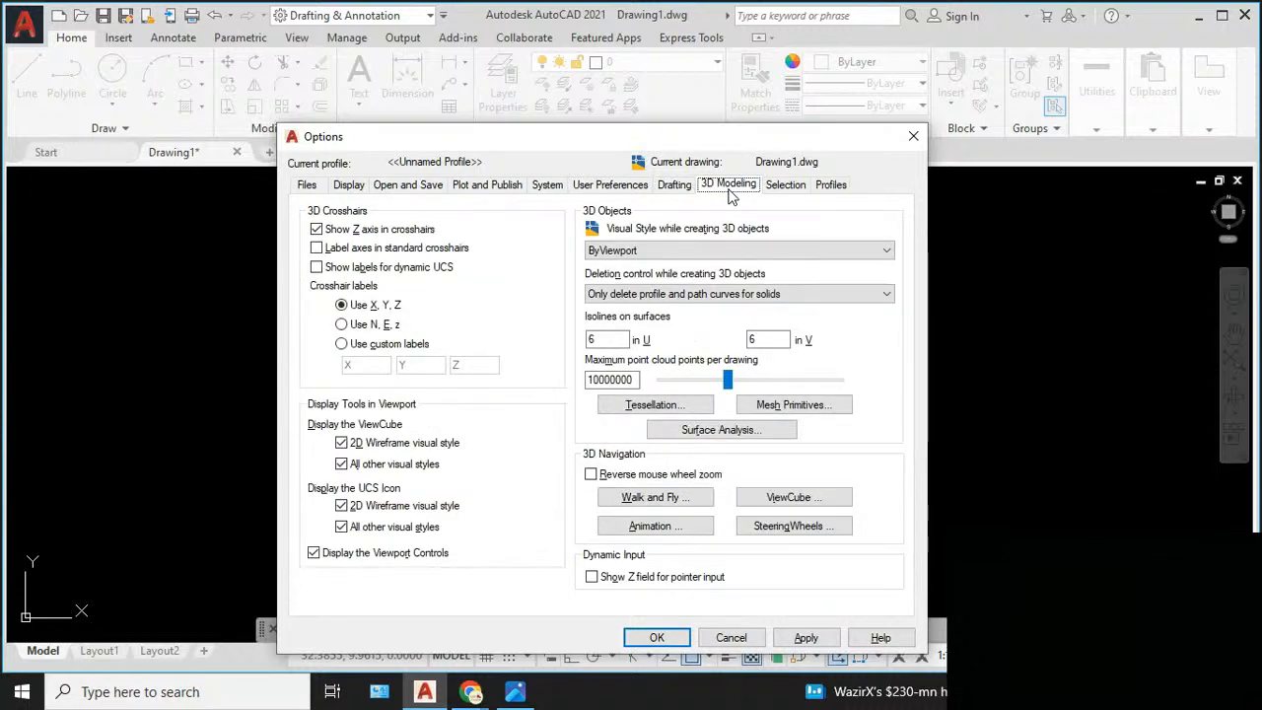
left_click(791, 189)
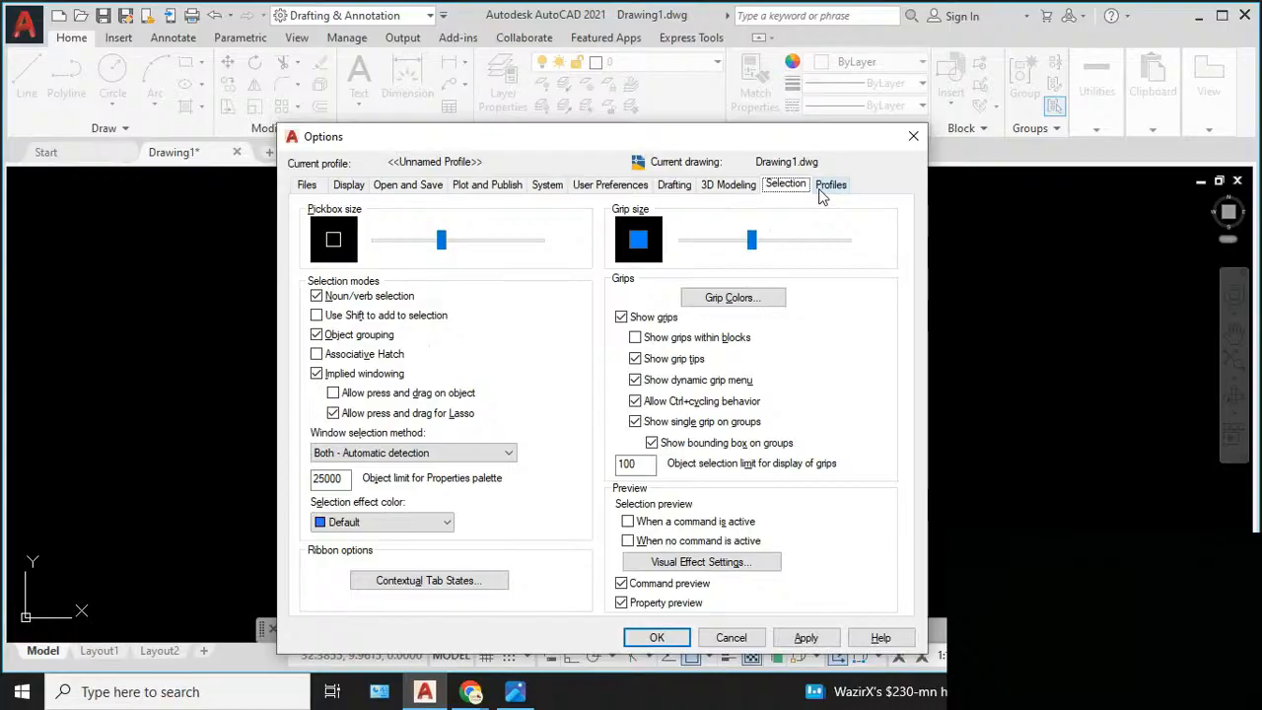
left_click(806, 638)
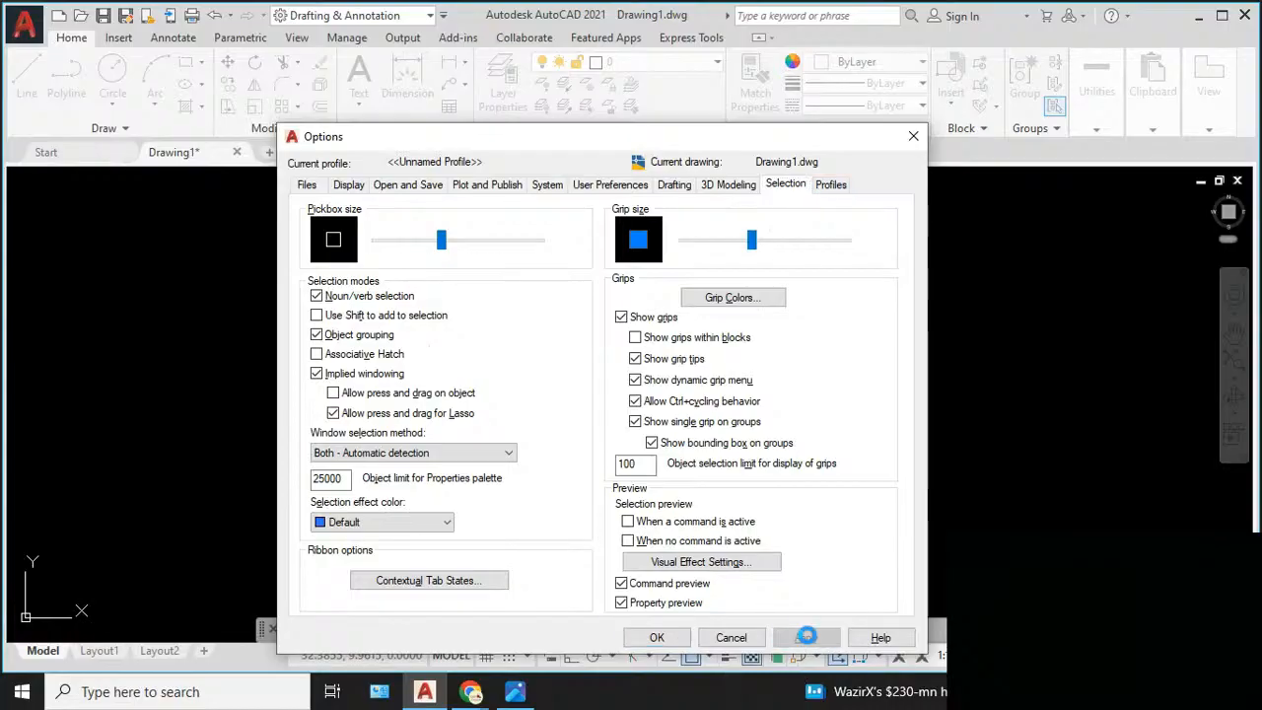
left_click(655, 638)
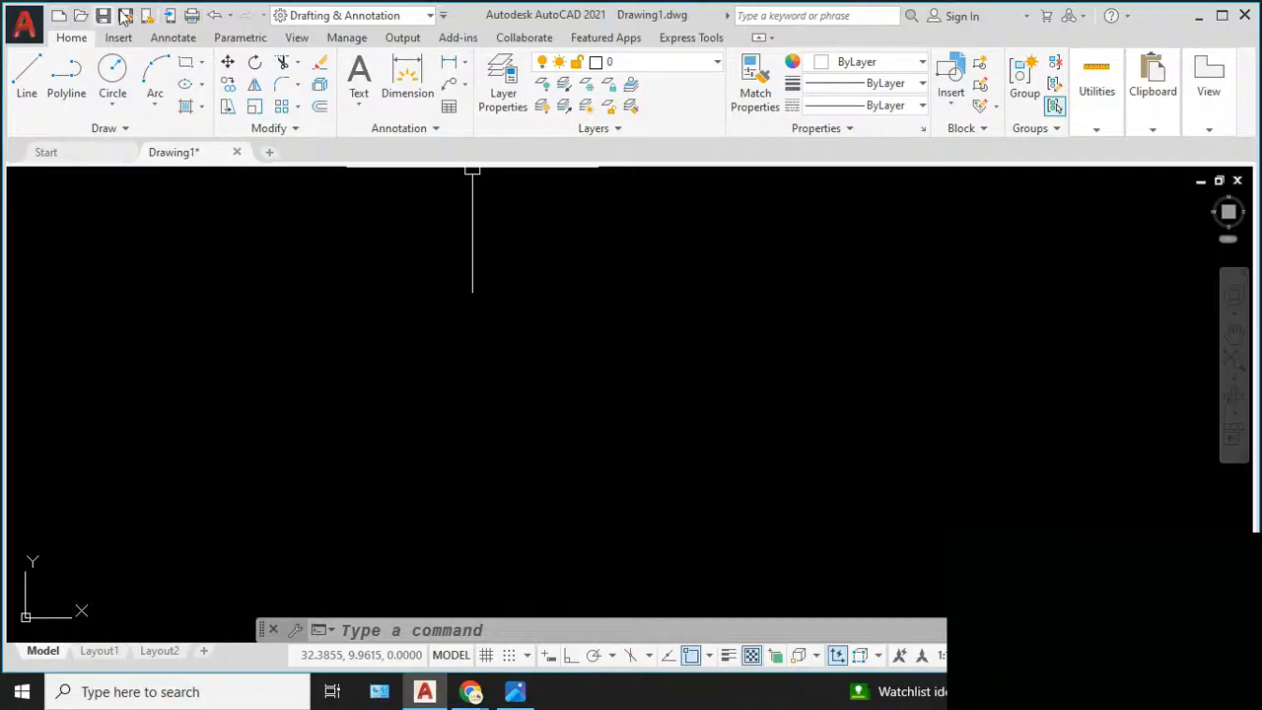
- Display the classic menu bar above the ribbon by setting the MENUBAR variable to 1
left_click(444, 16)
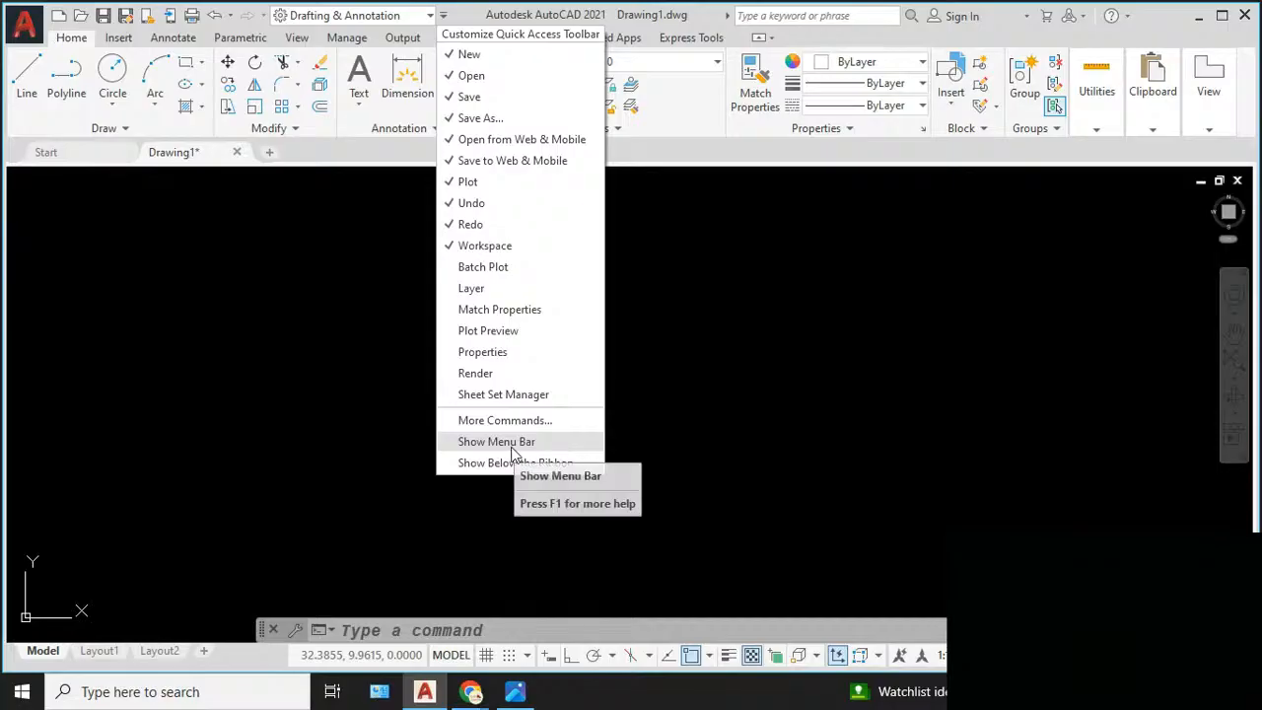
left_click(734, 397)
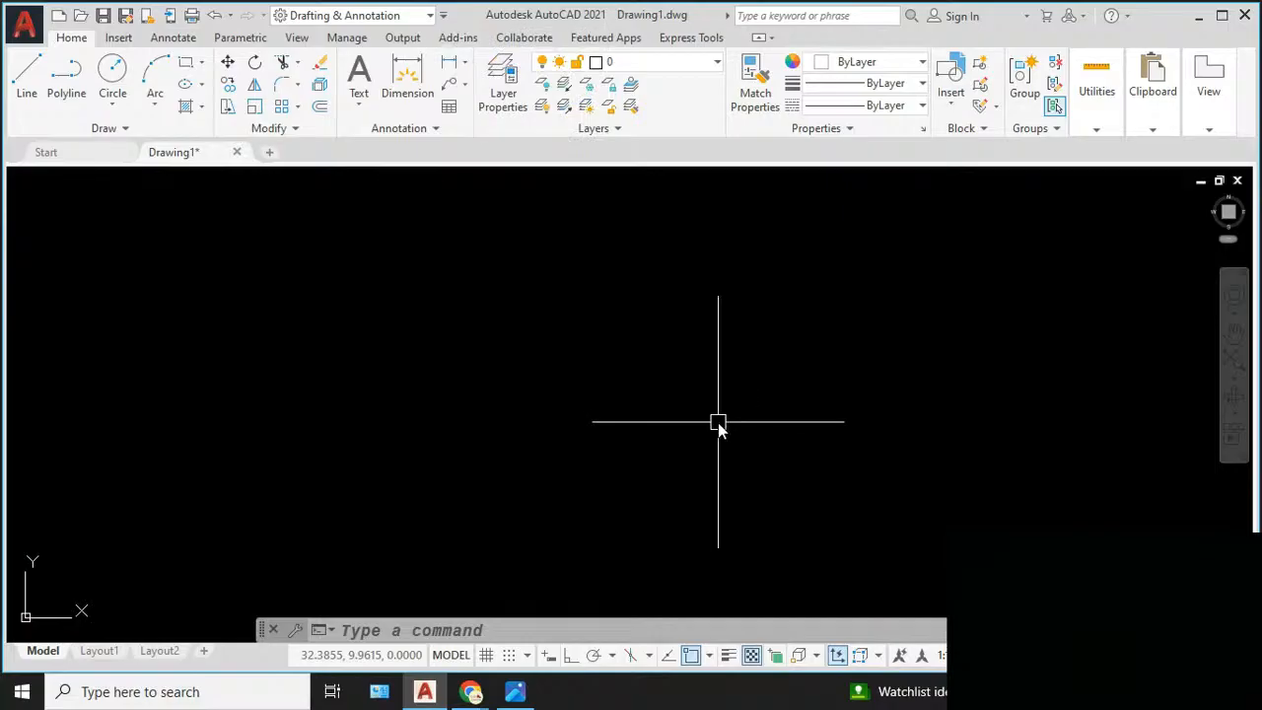
type("MENU")
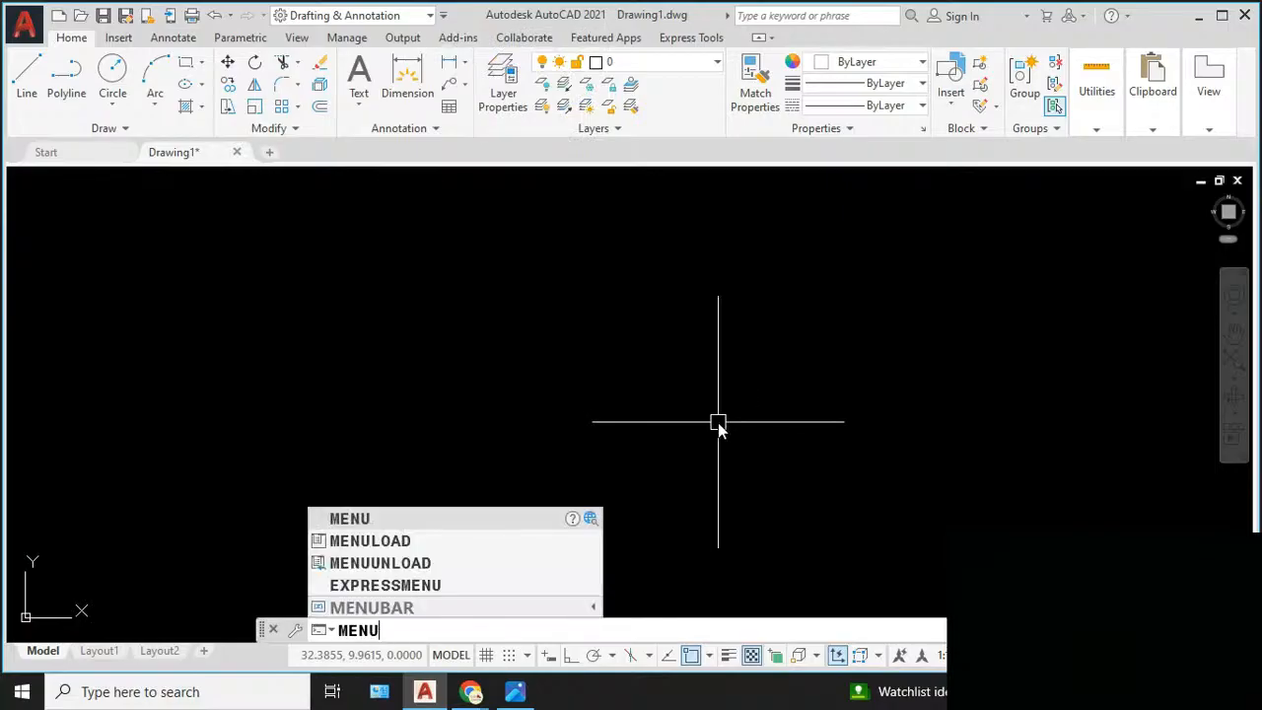
type("BAR")
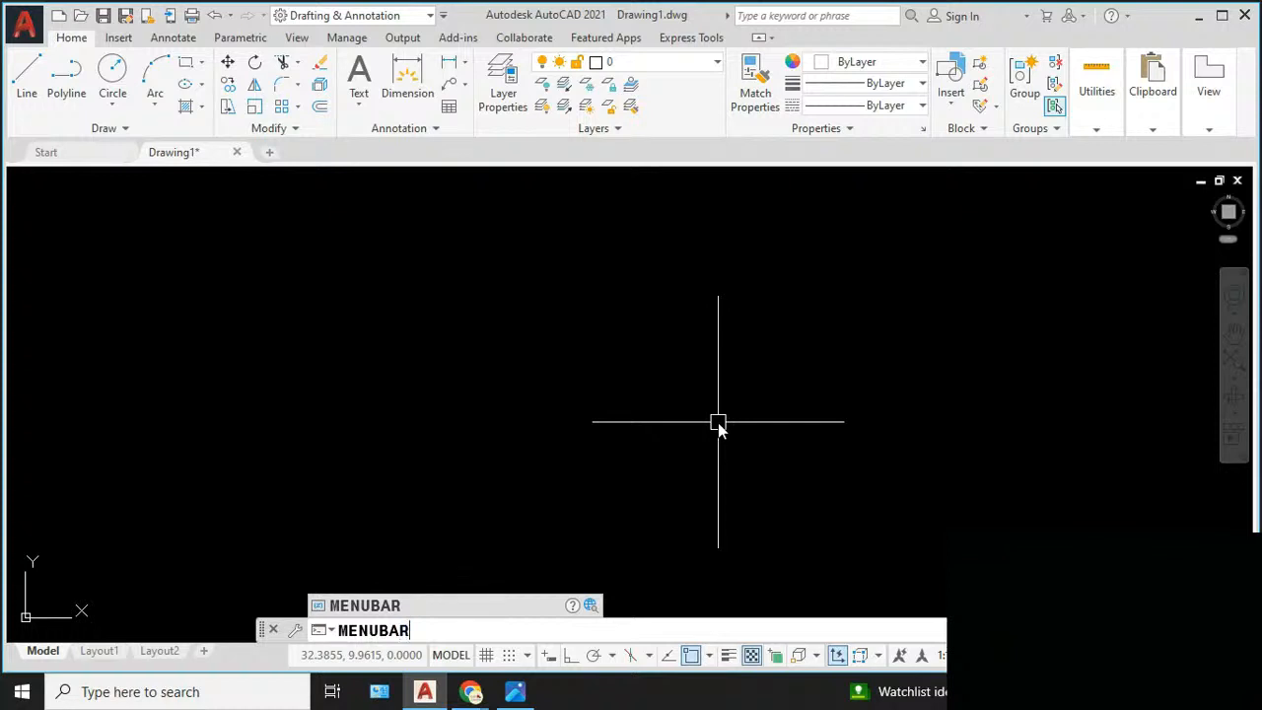
key("Return")
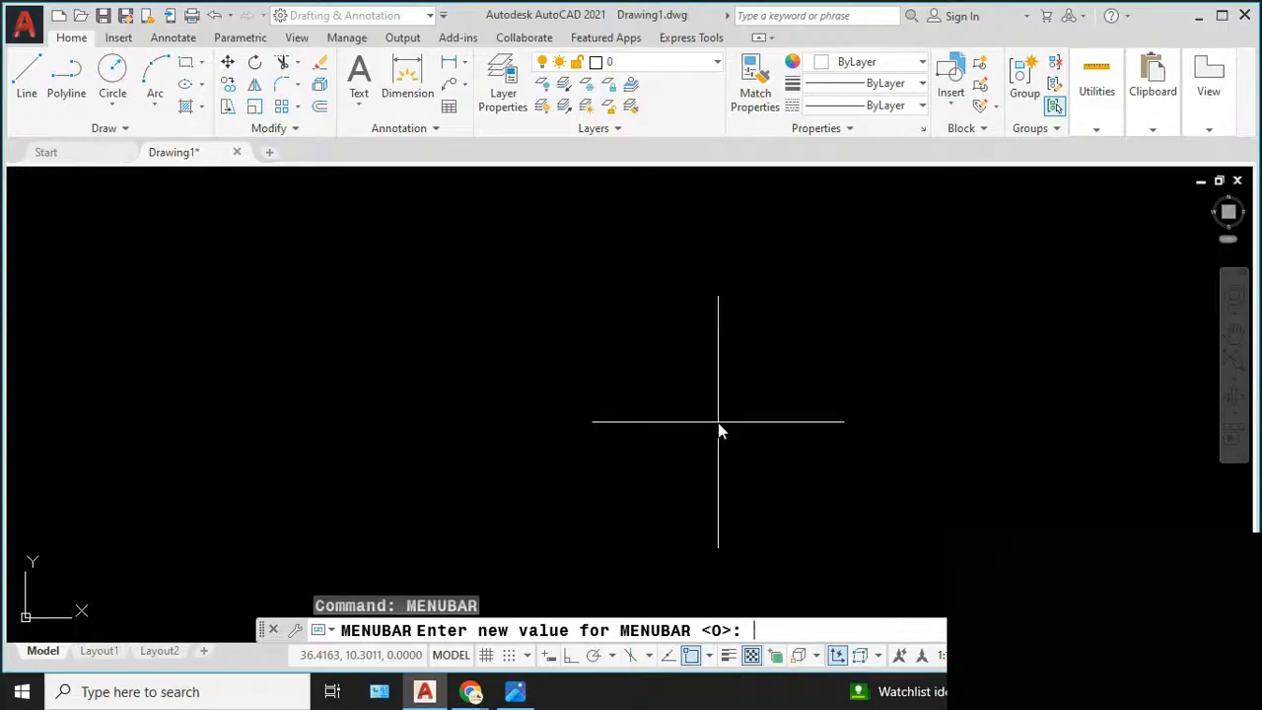
type("1")
key("Return")
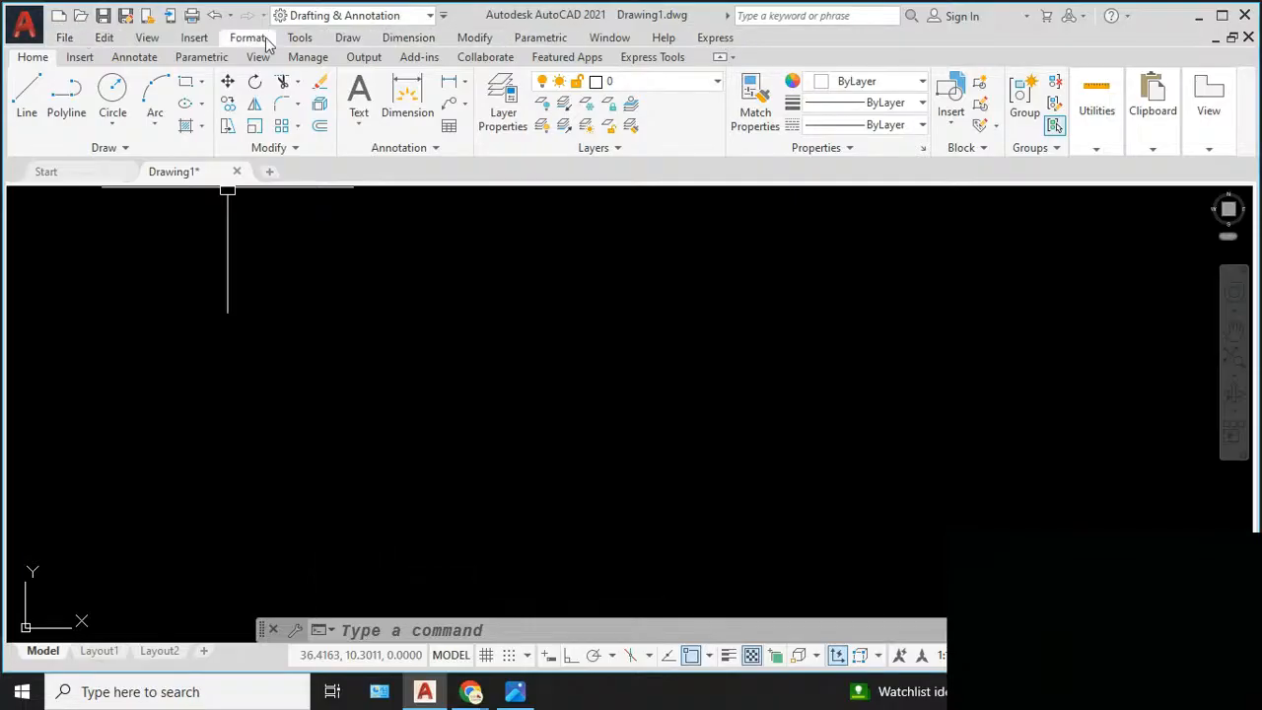
- Review the Draw commands offered by the menu bar and close the list without starting any
left_click(347, 39)
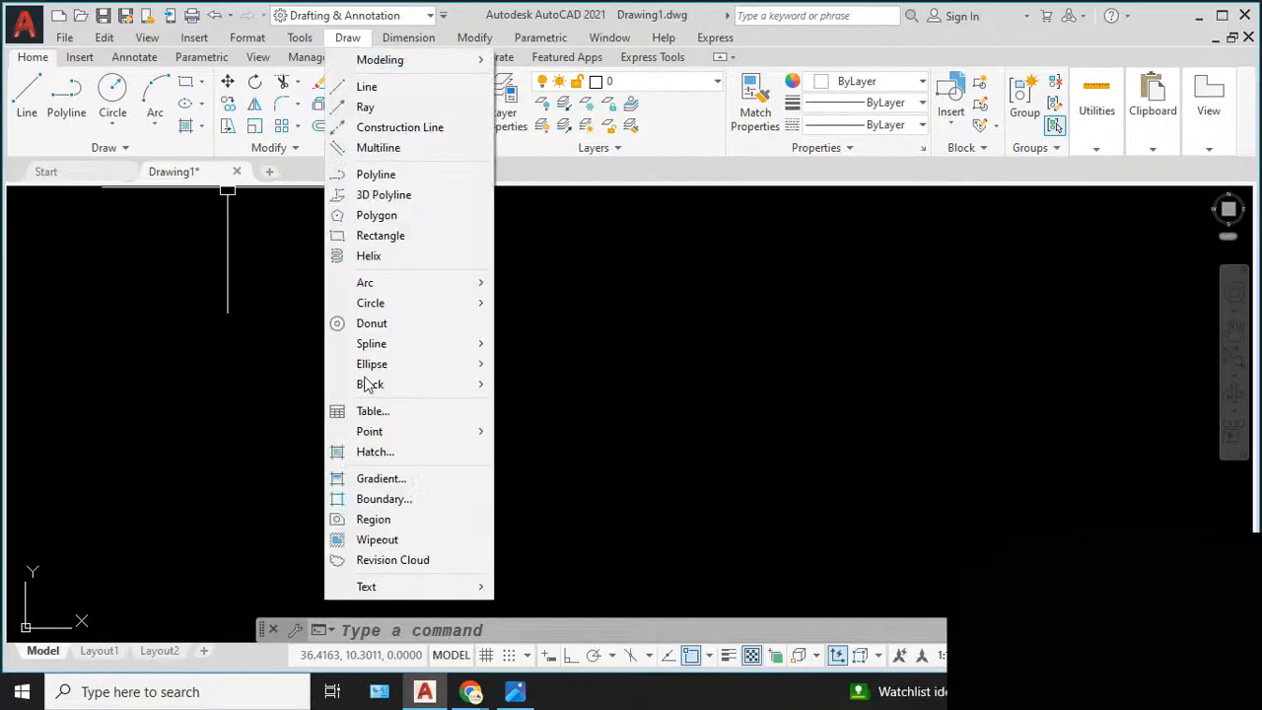
left_click(641, 314)
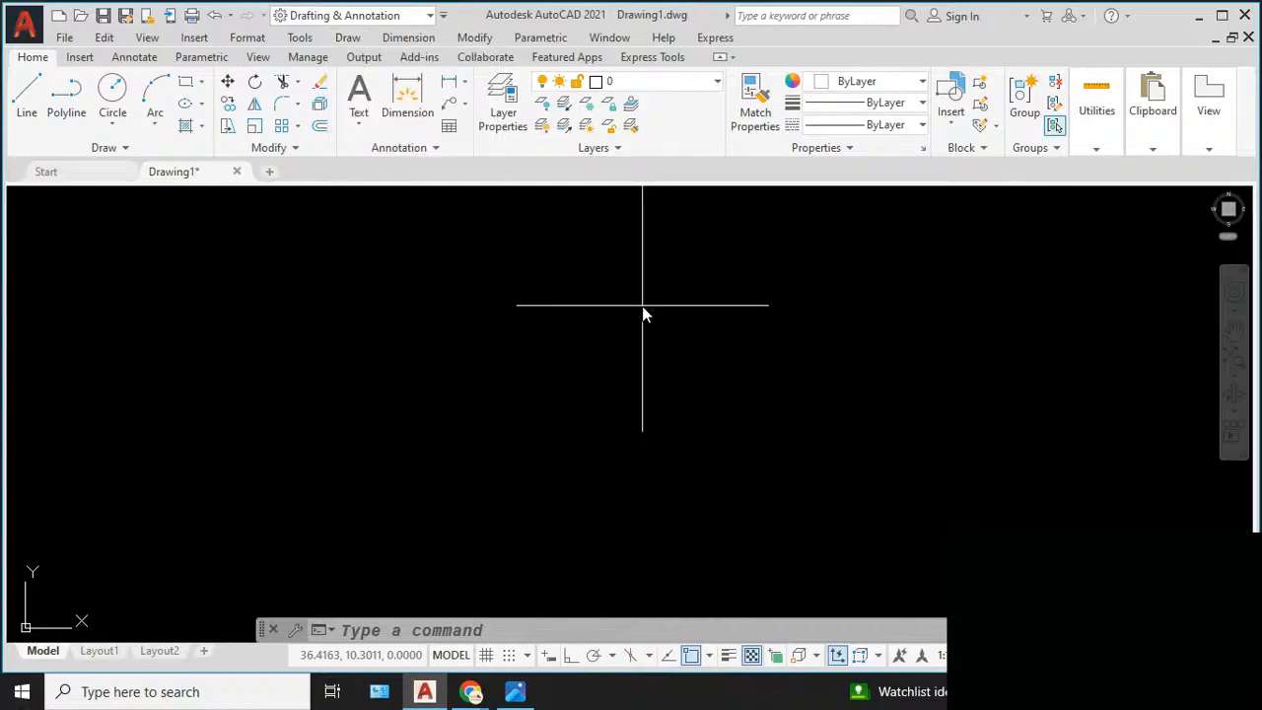
left_click(586, 355)
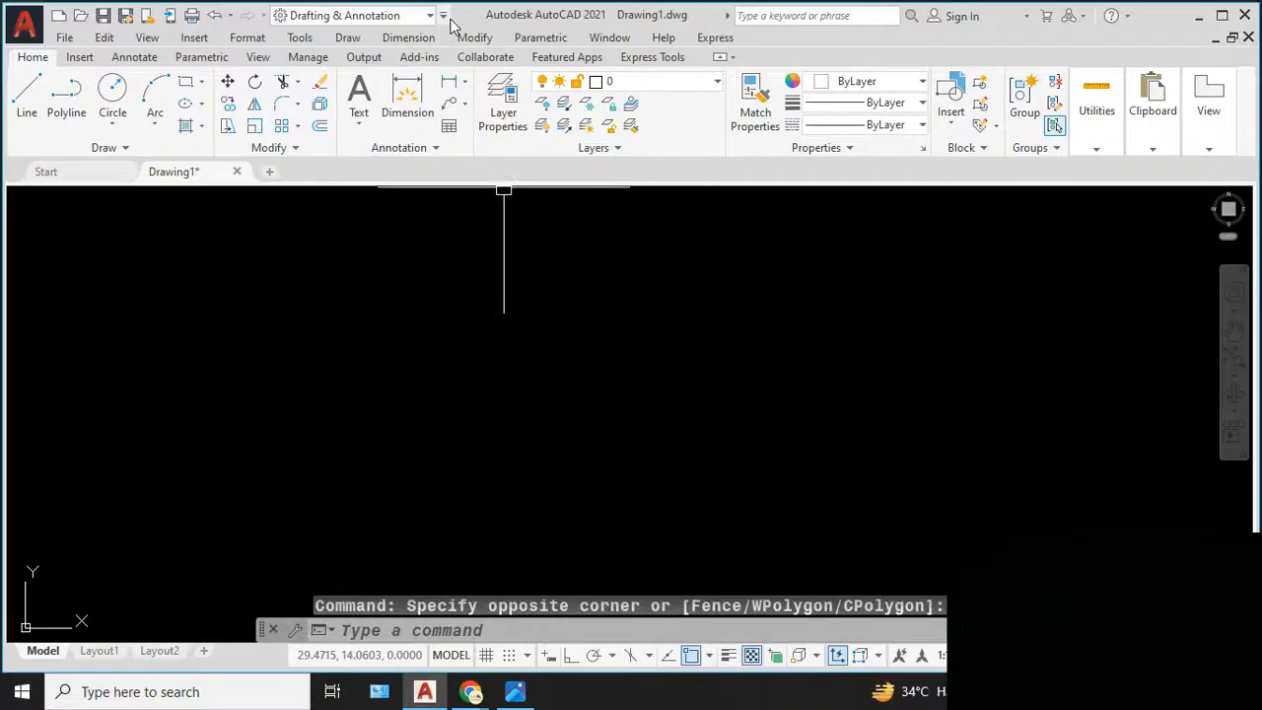
- Hide the menu bar through the Quick Access Toolbar customization options and show it again the same way
left_click(444, 17)
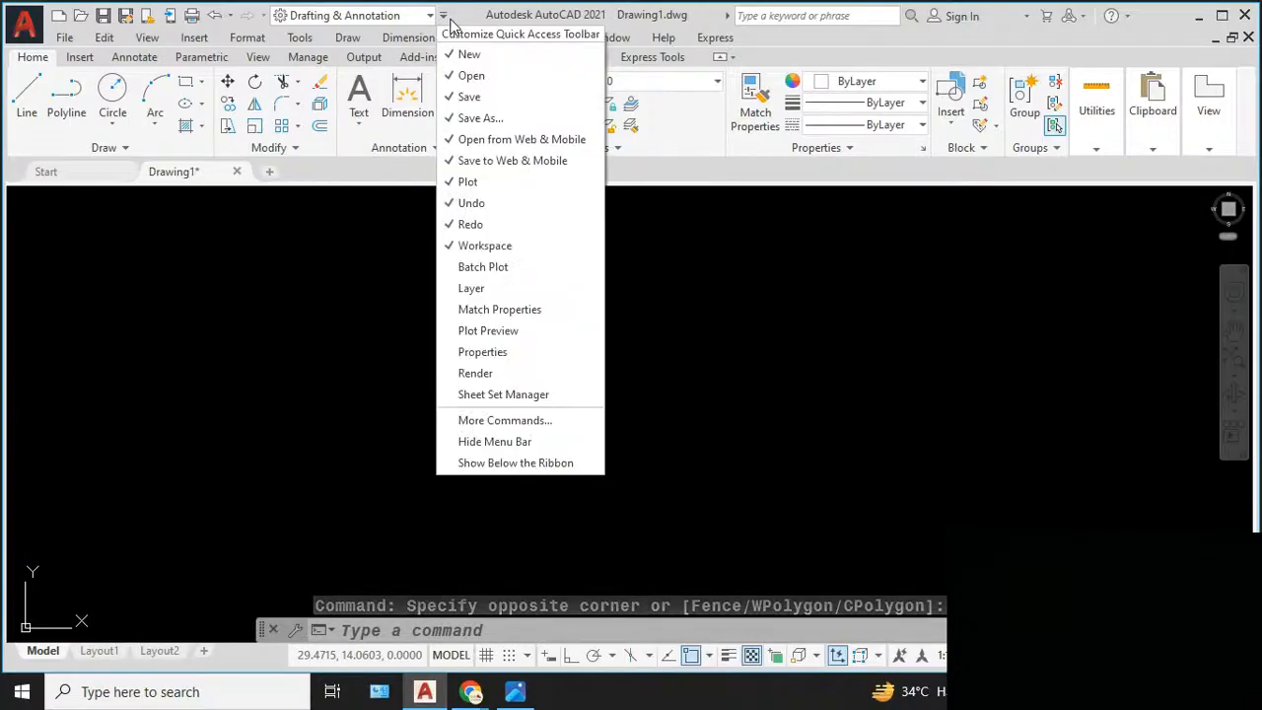
left_click(505, 440)
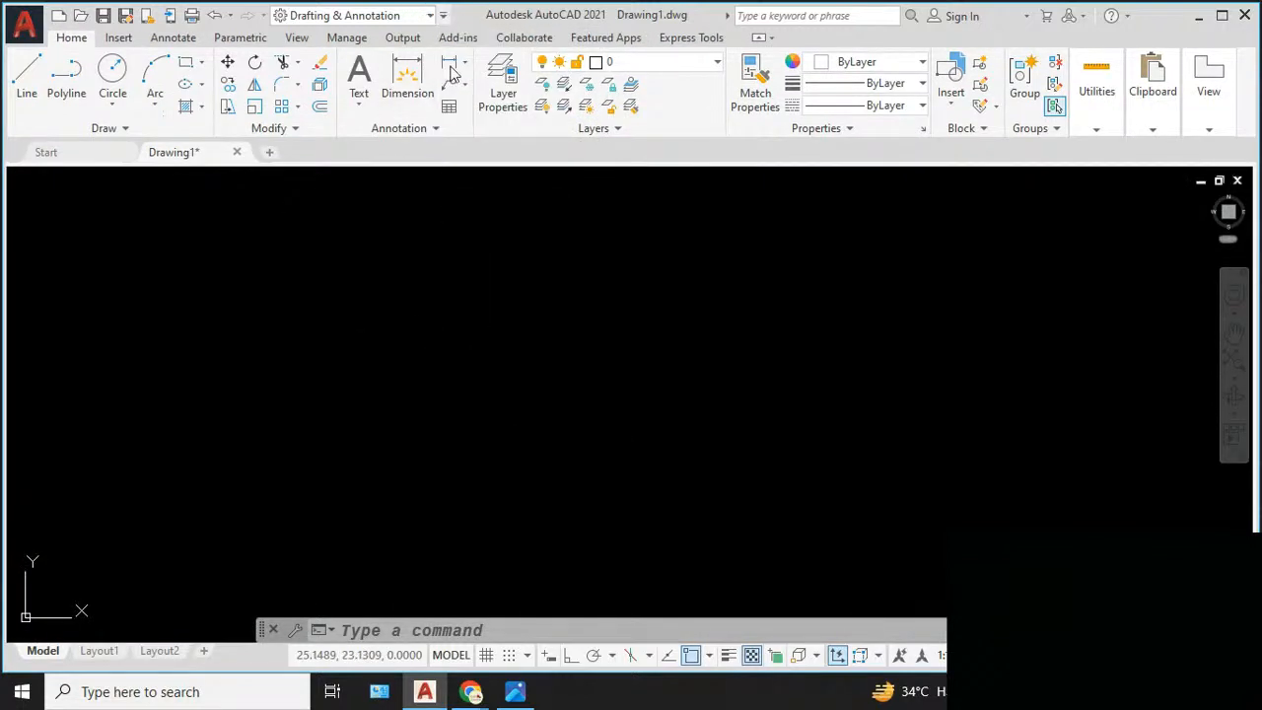
left_click(444, 15)
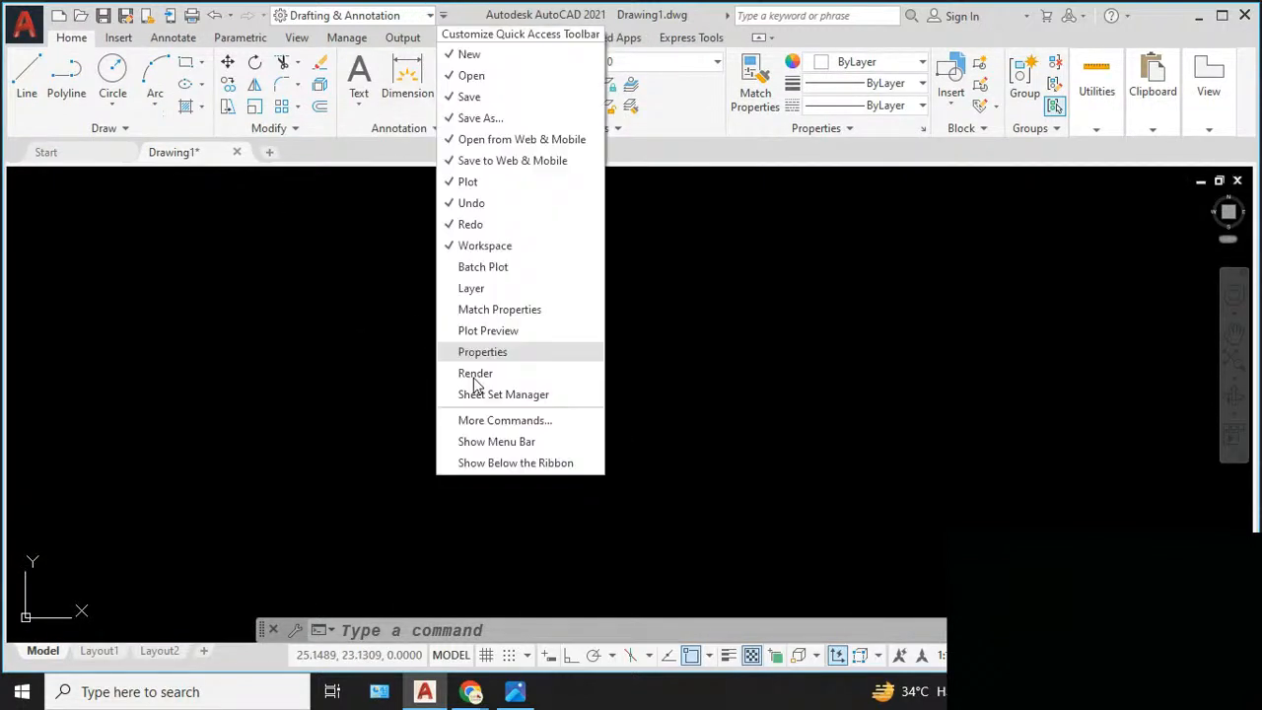
left_click(493, 442)
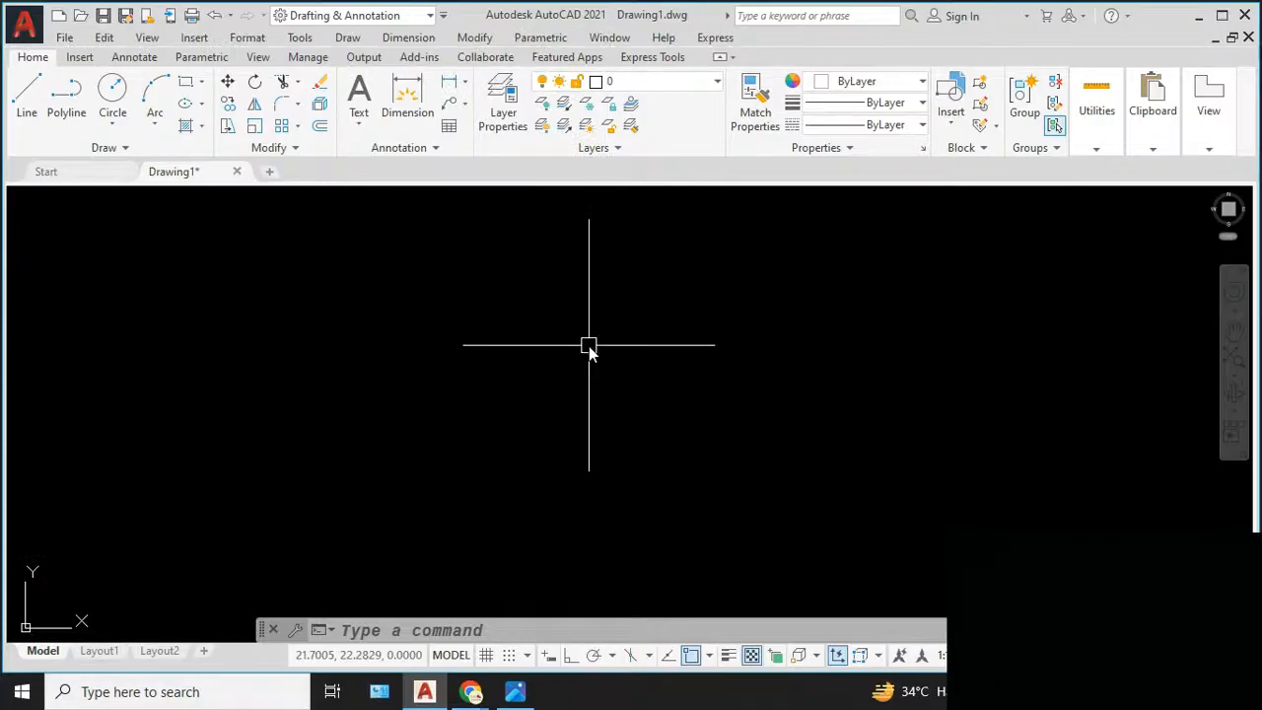